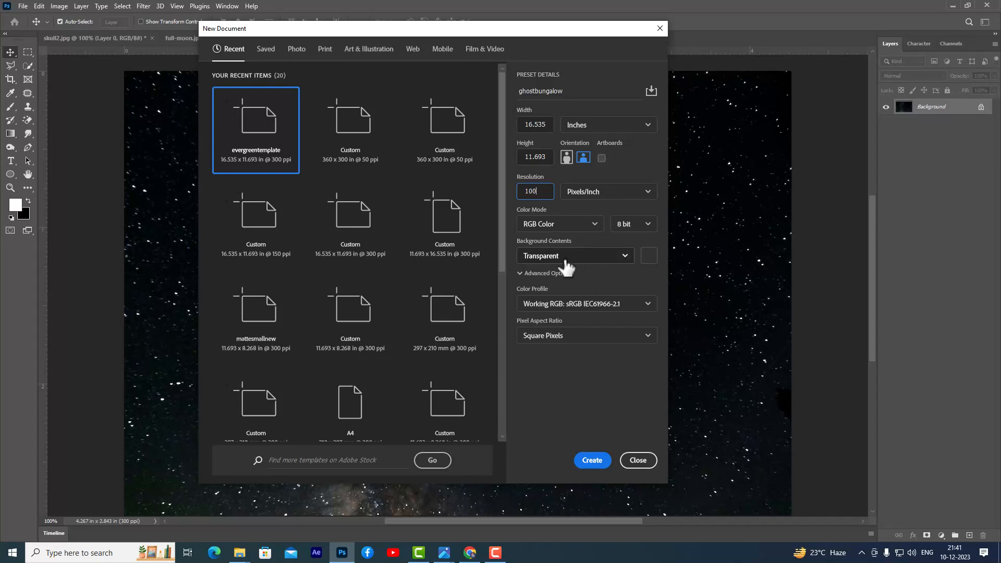
Step: Create the ghostbungalow document at 16.535 × 11.693 inches, 100 pixels/inch, RGB Color, with transparent background contents
left_click_drag(514, 30, 485, 24)
left_click(568, 455)
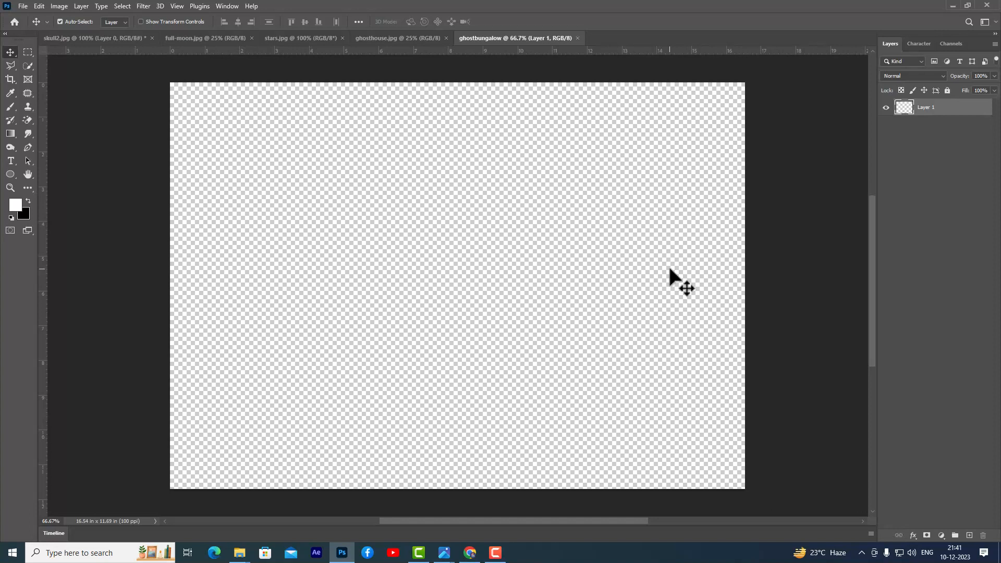
Step: Open the ground image from the ghostbungalow folder on the Desktop
key("ctrl+o")
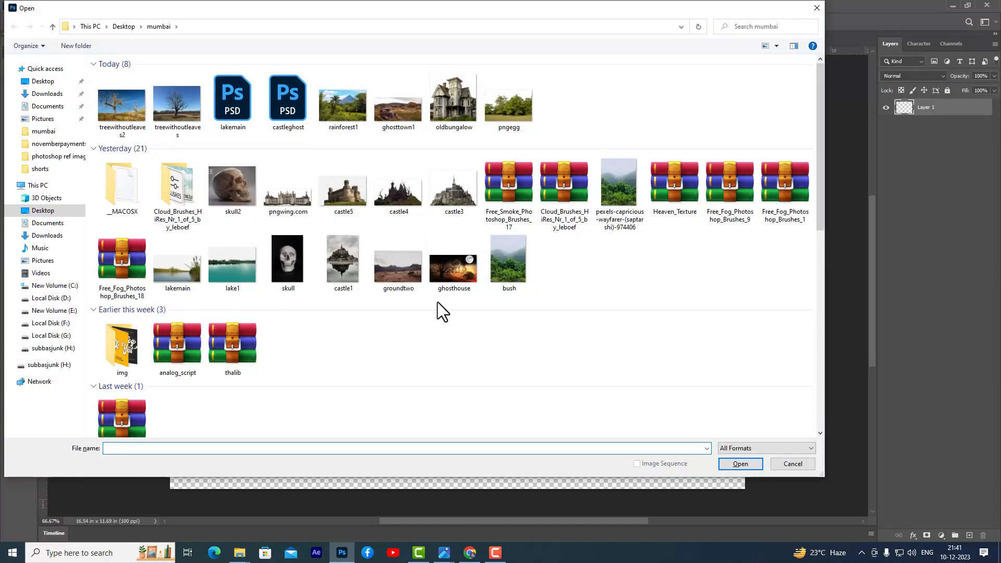
left_click(32, 82)
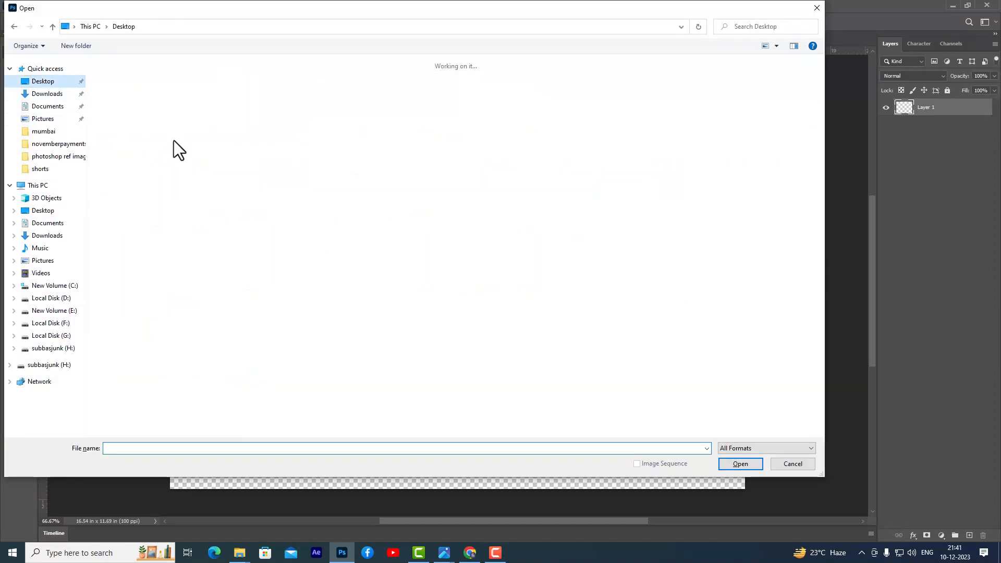
left_click_drag(822, 123, 826, 366)
double_click(121, 406)
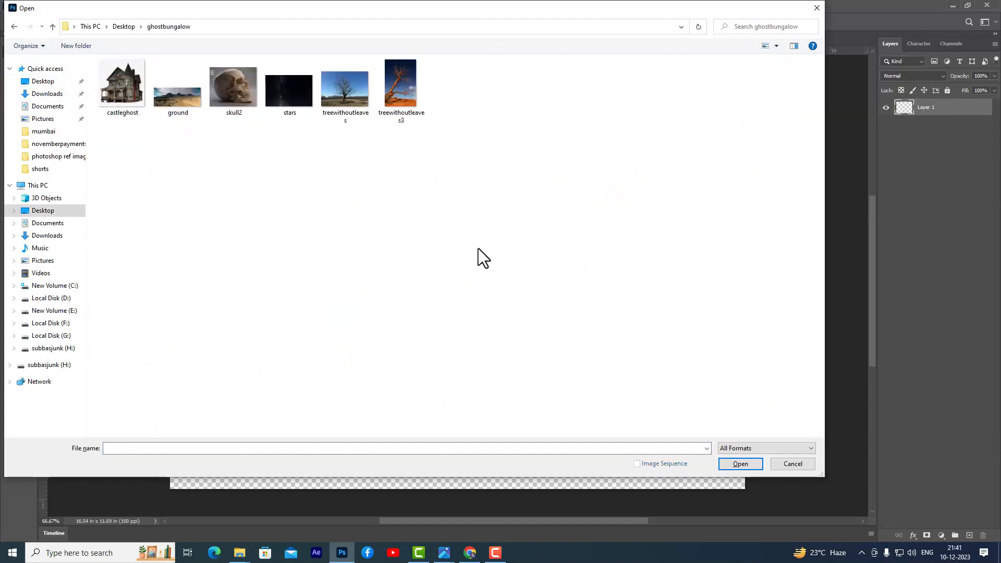
left_click(187, 111)
left_click(740, 464)
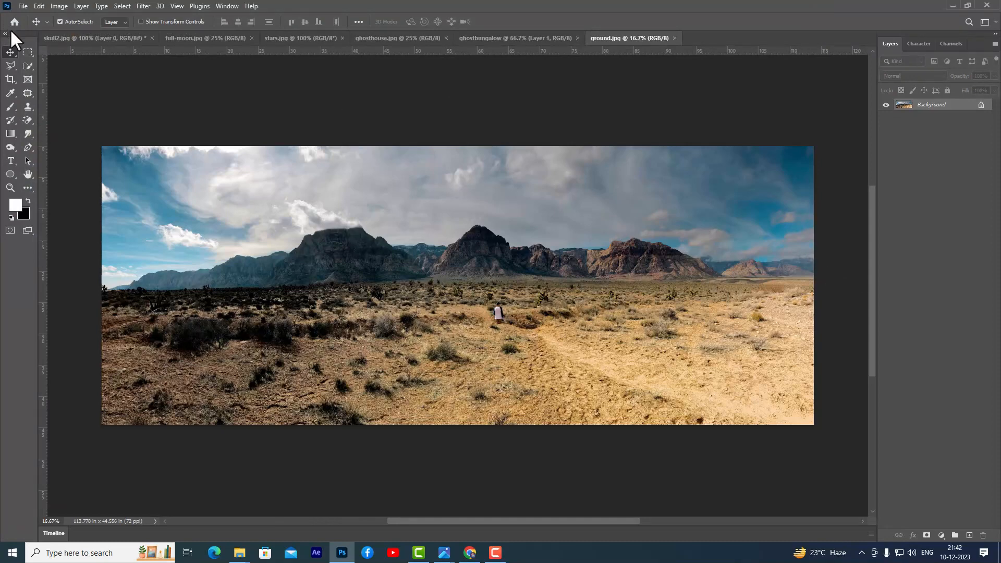
Step: Remove the person standing in the desert with a Content-Aware fill of a rectangular selection, and clear the selection
left_click(29, 53)
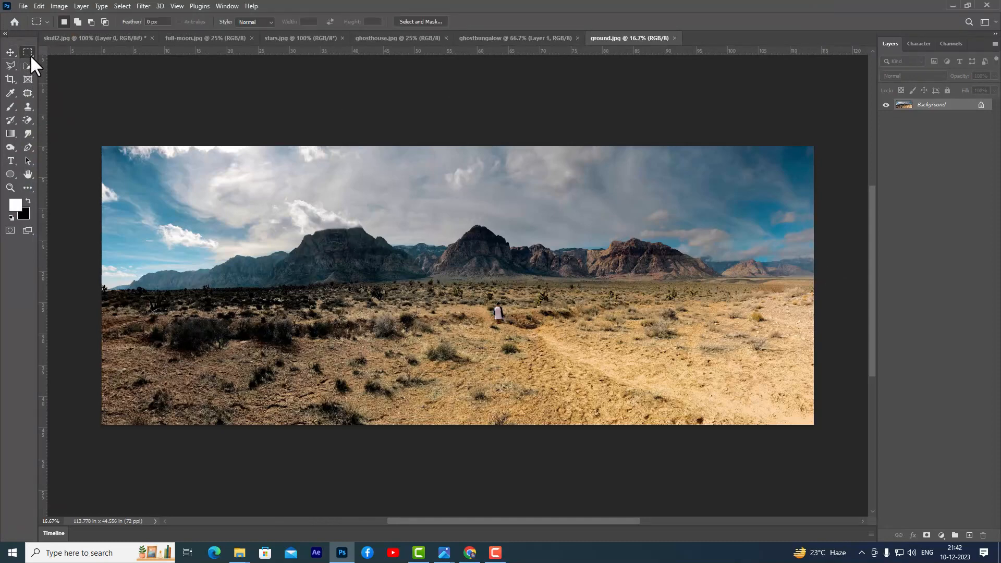
left_click_drag(486, 301, 513, 330)
right_click(504, 309)
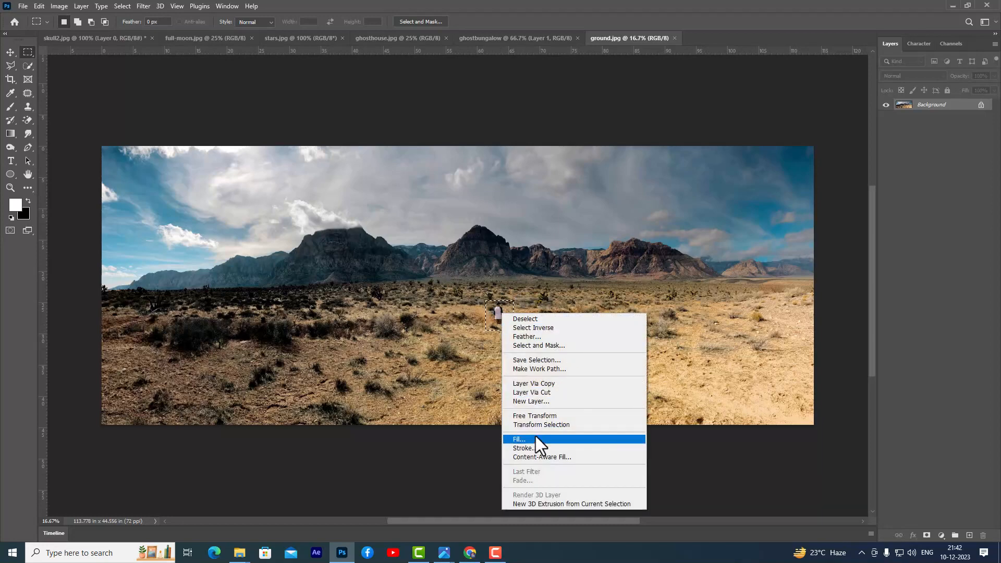
left_click(521, 280)
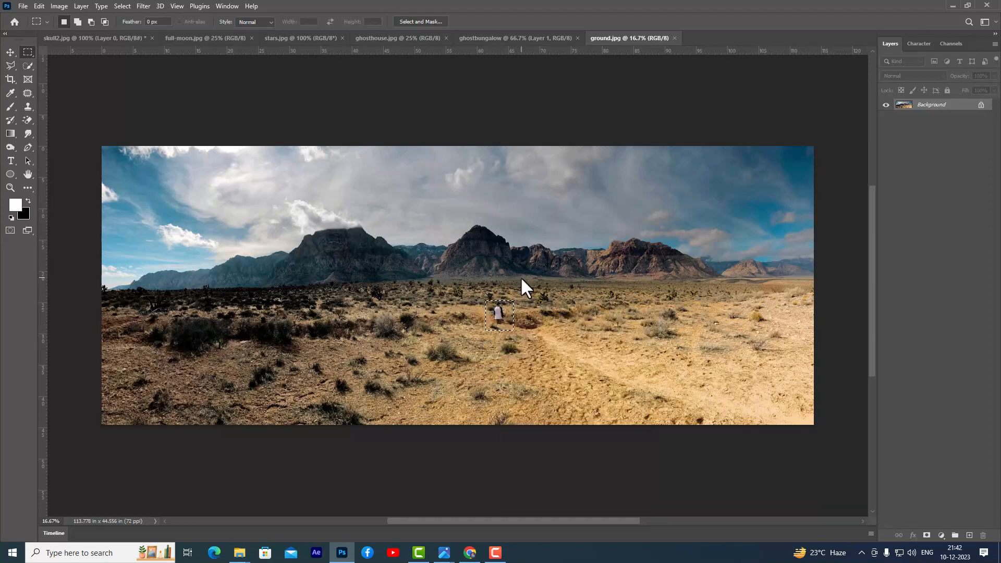
right_click(498, 313)
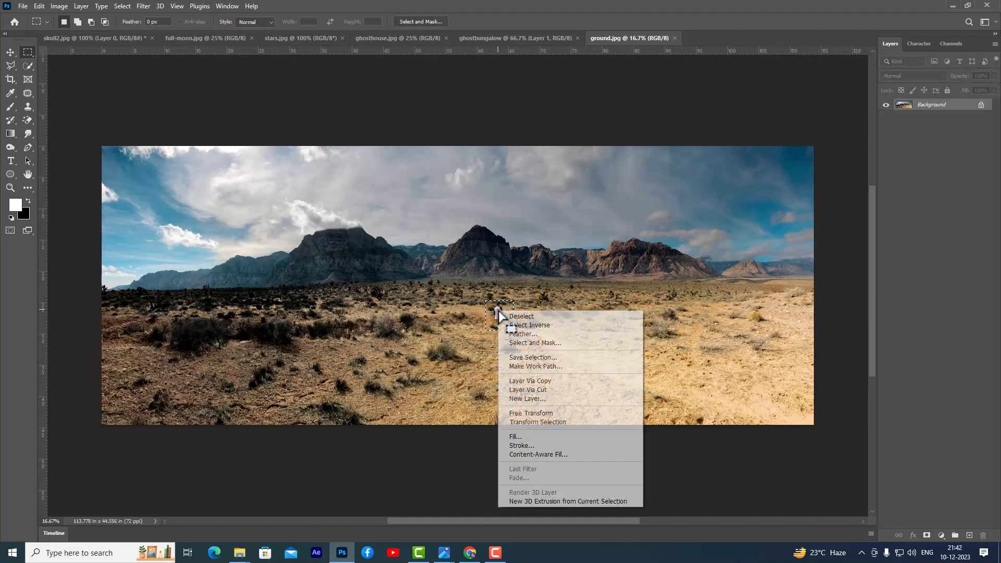
left_click(547, 437)
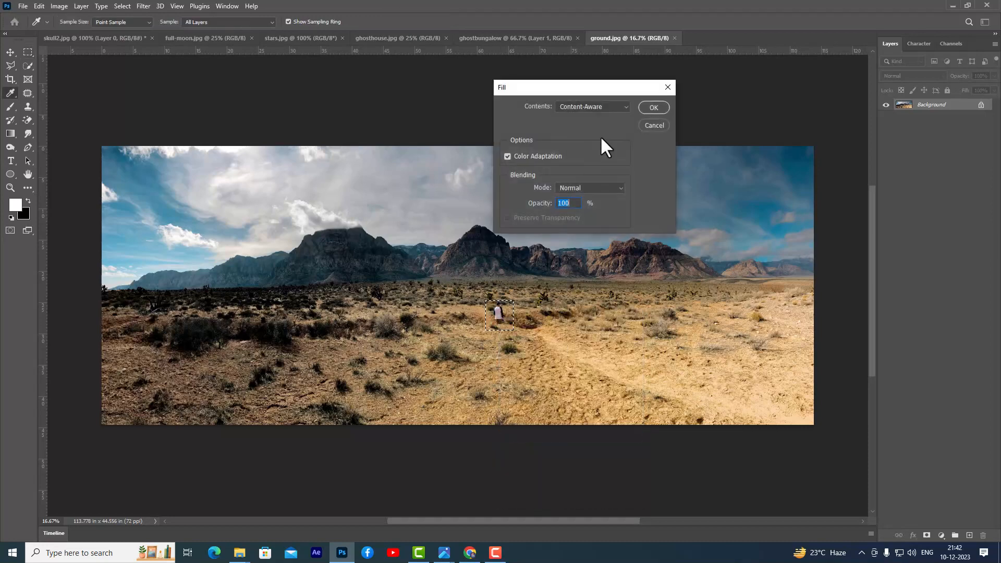
left_click(652, 108)
key("m")
key("ctrl+d")
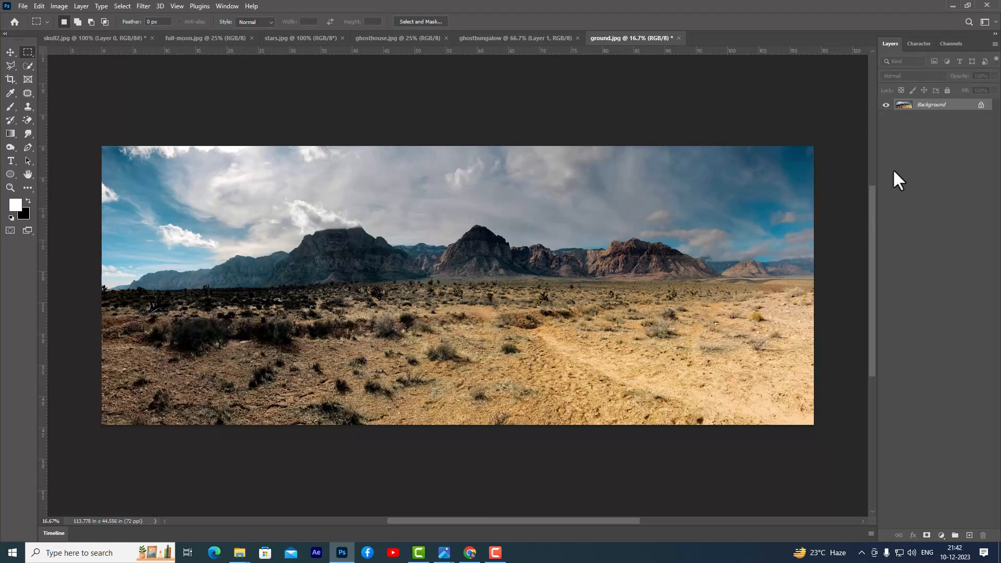
Step: Move the retouched ground image into the ghostbungalow document as a new layer
left_click(11, 52)
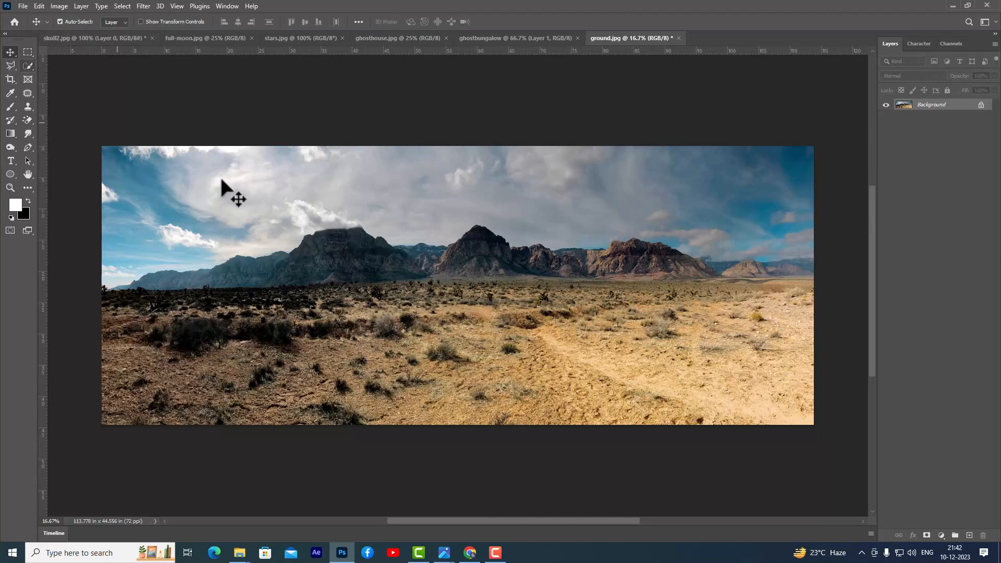
left_click_drag(441, 240, 386, 241)
left_click_drag(485, 221, 474, 259)
Step: Scale the ground layer down to about 34.8% with Free Transform and move it over the canvas
key("ctrl+t")
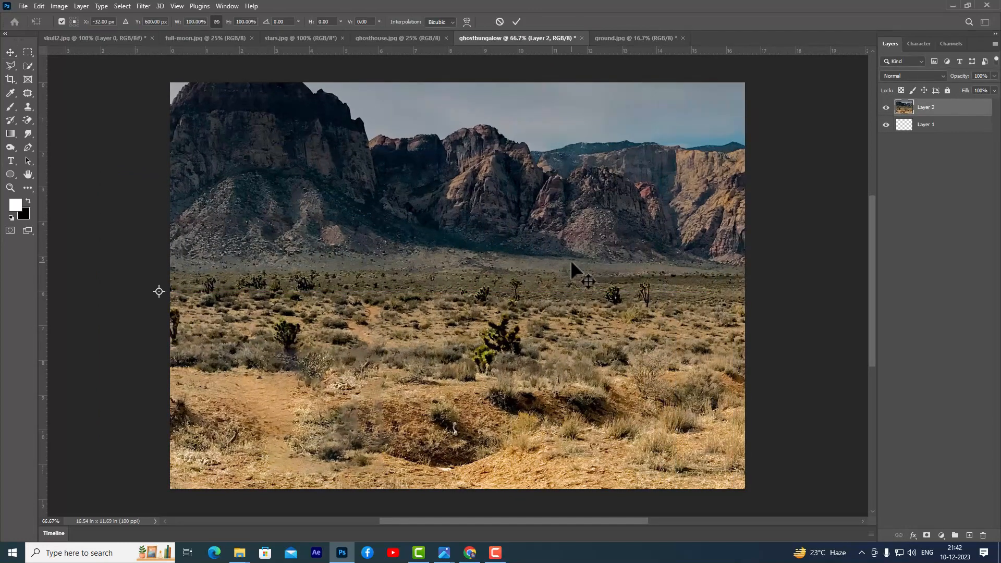
key("ctrl+minus")
key("ctrl+minus")
key("ctrl+minus")
key("ctrl+minus")
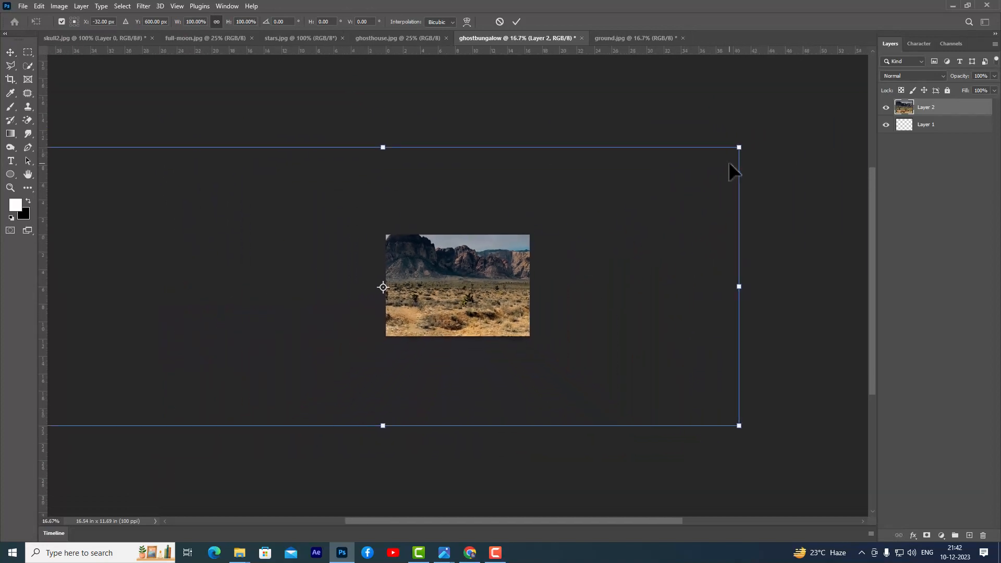
left_click_drag(739, 148, 539, 225)
left_click_drag(484, 262, 542, 267)
left_click_drag(594, 224, 563, 239)
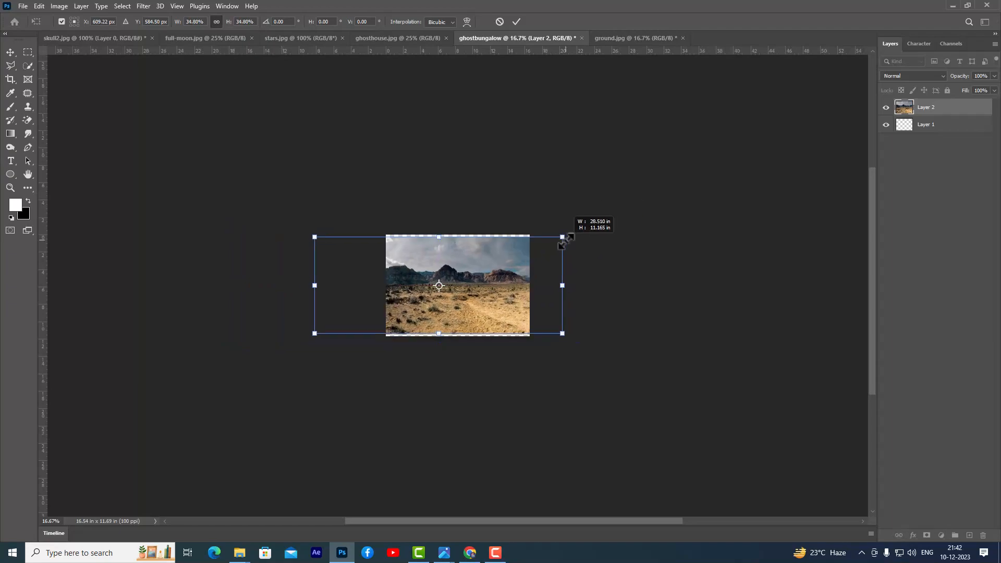
left_click_drag(479, 270, 508, 273)
Step: Enlarge the ground layer to about 38.3%, position it to cover the whole canvas, and apply the transform
key("ctrl+plus")
key("ctrl+plus")
key("ctrl+plus")
key("ctrl+plus")
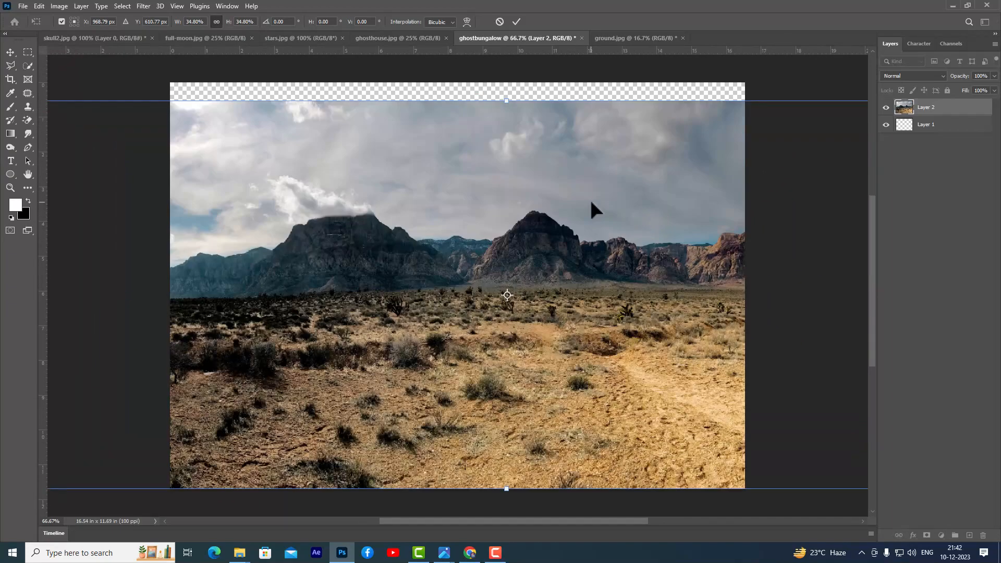
key("ctrl+minus")
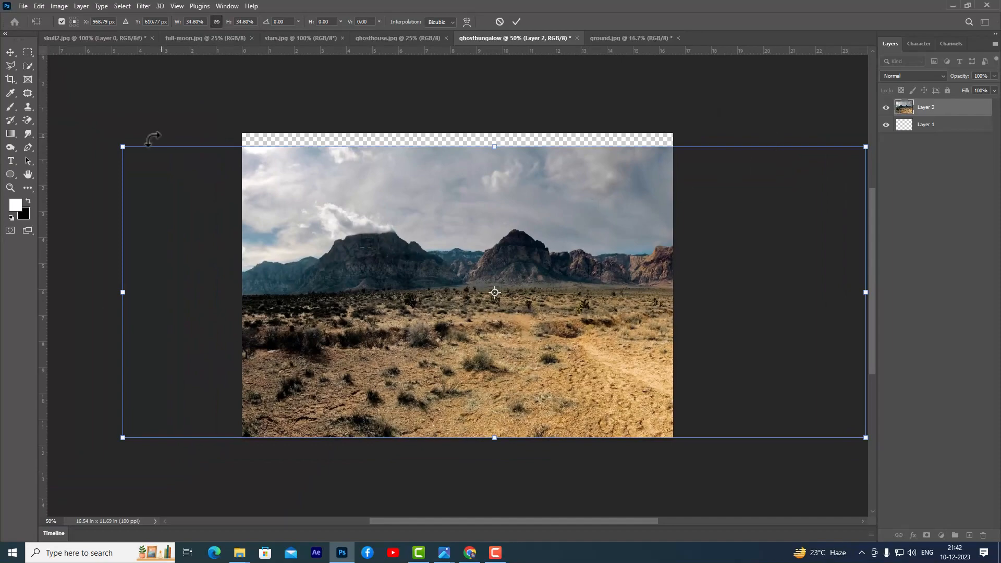
left_click_drag(122, 145, 89, 110)
left_click_drag(268, 230, 271, 224)
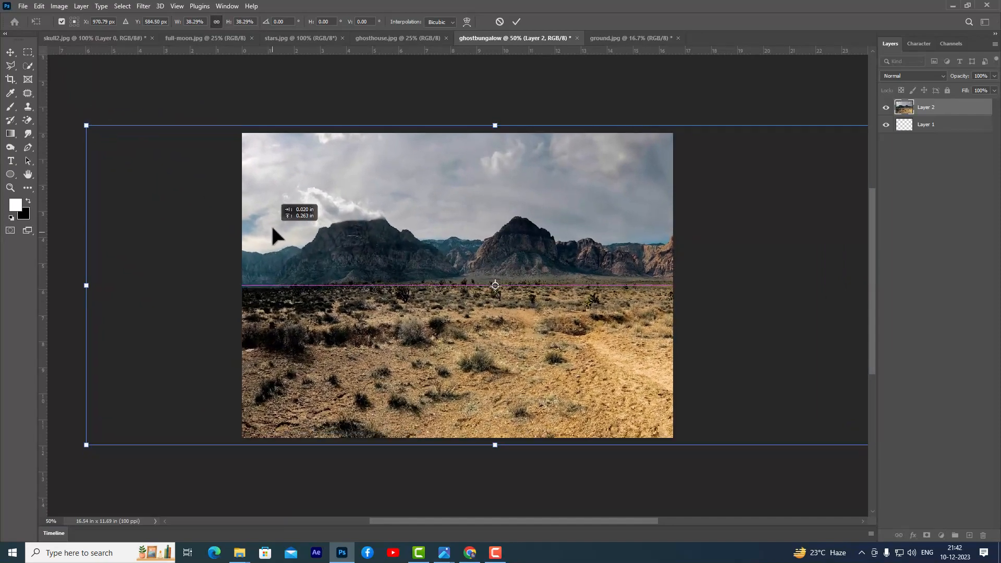
key("Return")
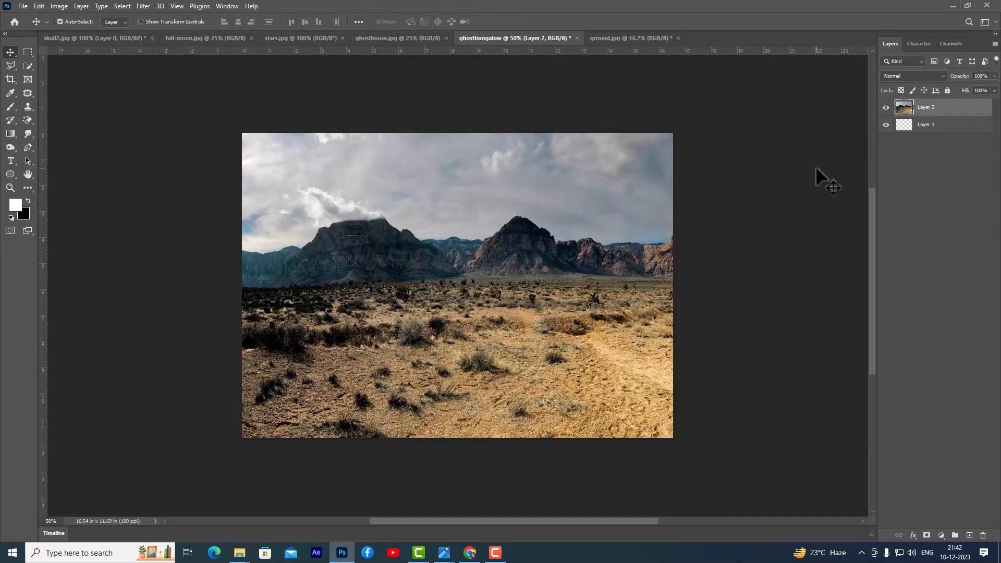
Step: Open the castleghost image from the ghostbungalow folder
key("ctrl+plus")
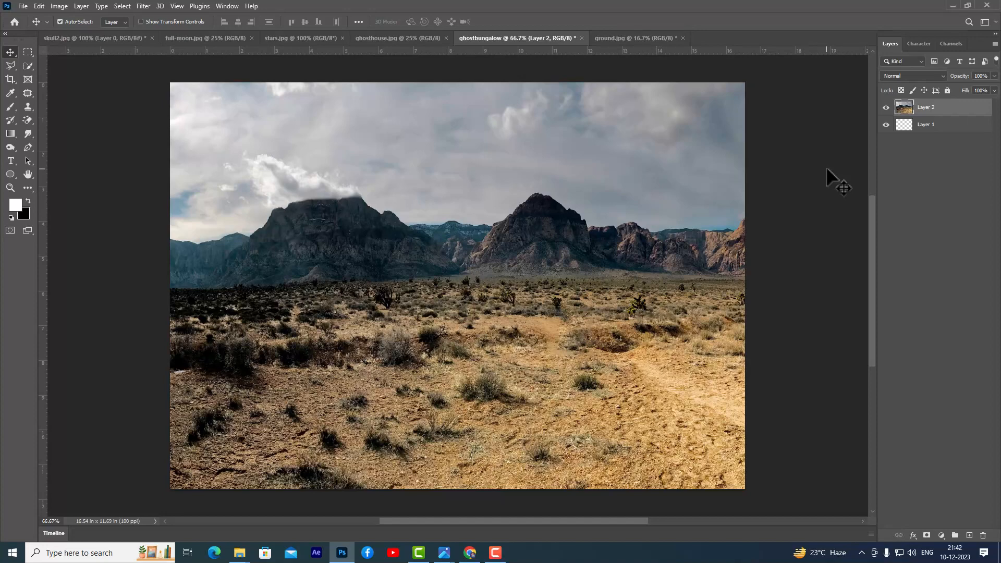
key("ctrl+o")
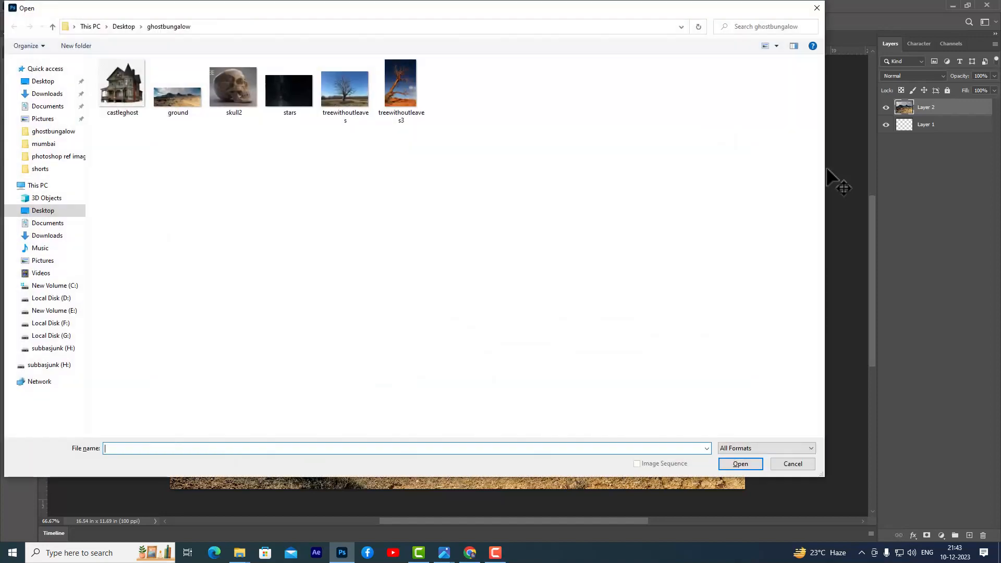
left_click(132, 85)
left_click_drag(251, 10, 337, 19)
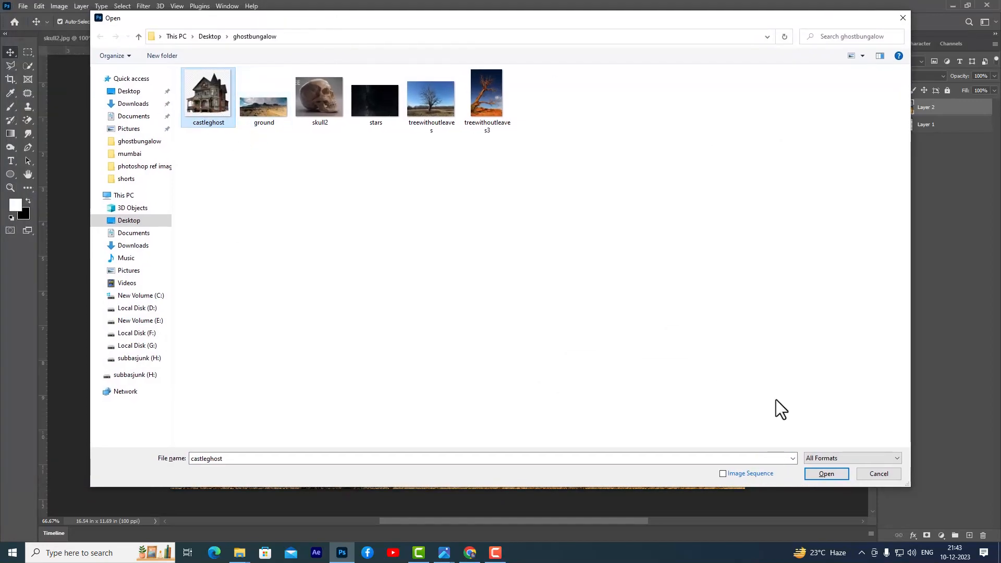
left_click(827, 474)
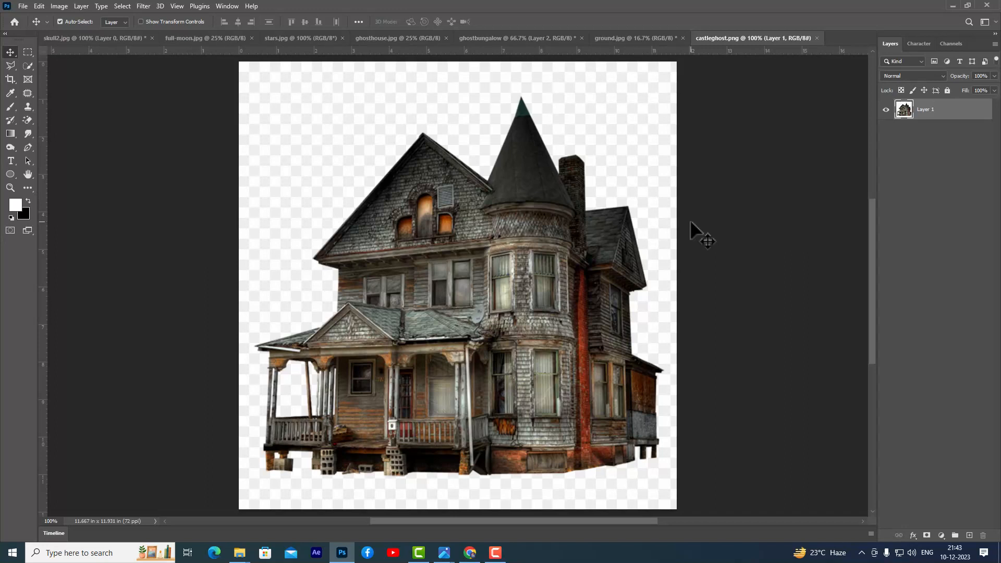
Step: View the house image's color channels, check where their display is enabled, and return to the layer list
left_click(952, 45)
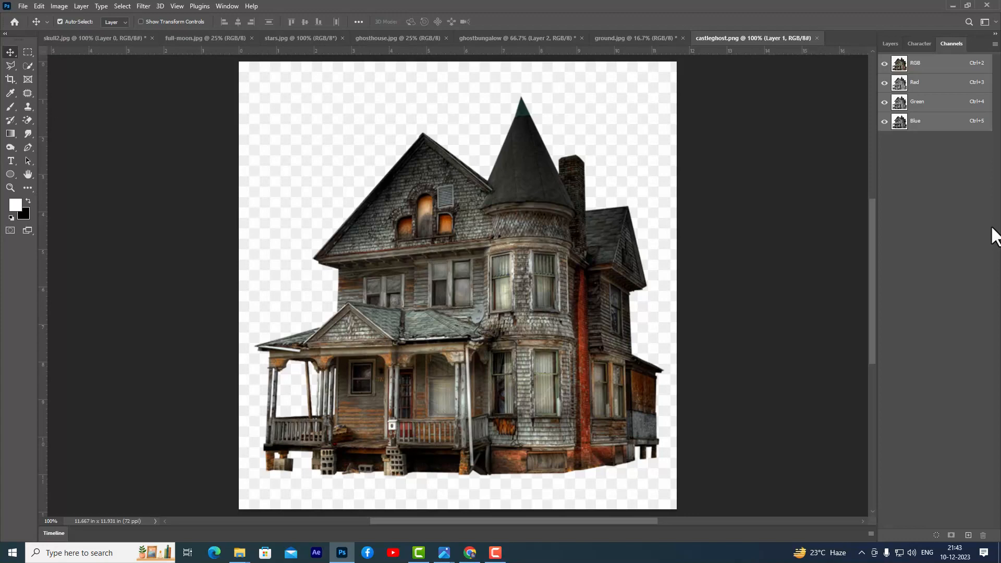
left_click(228, 8)
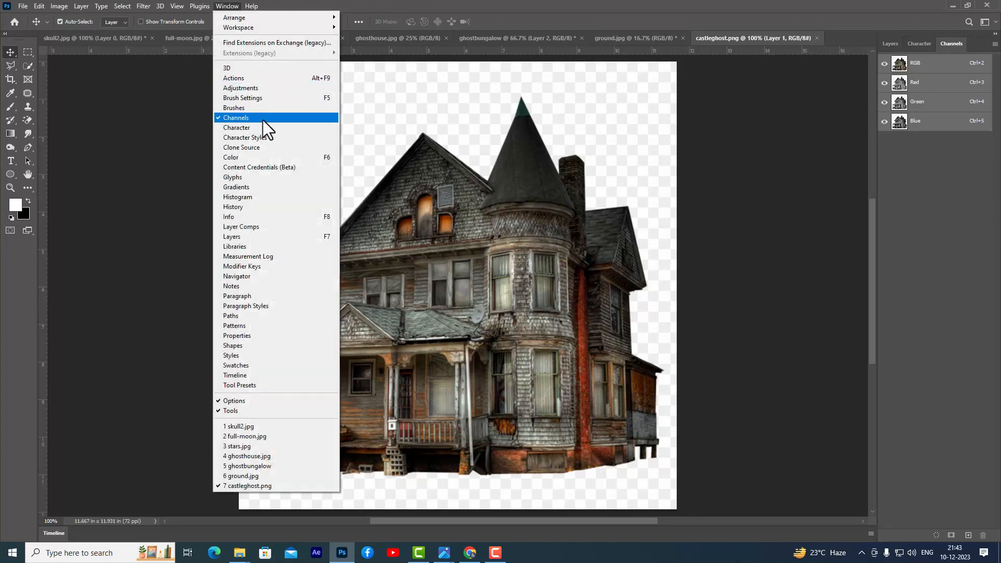
left_click(674, 1)
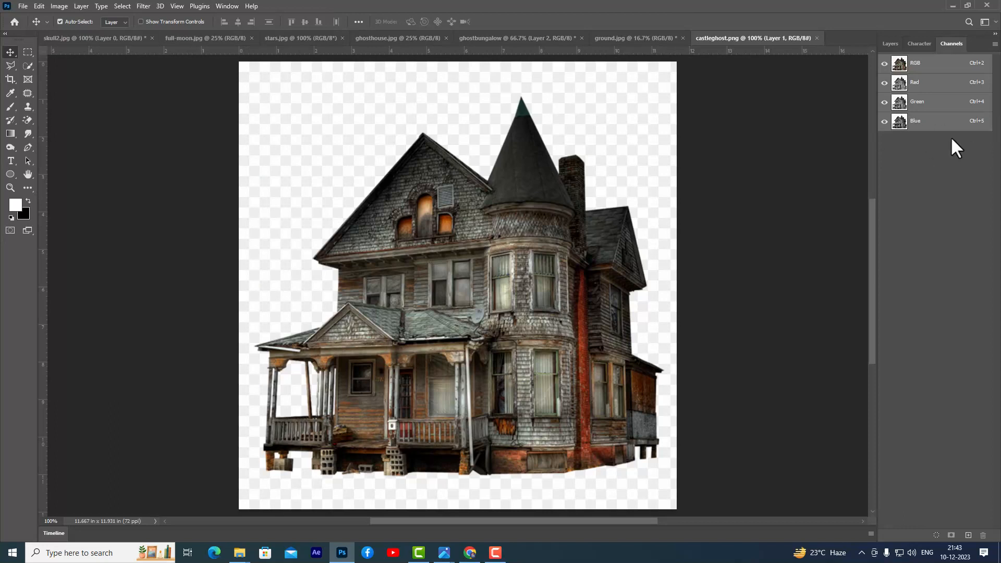
left_click(889, 44)
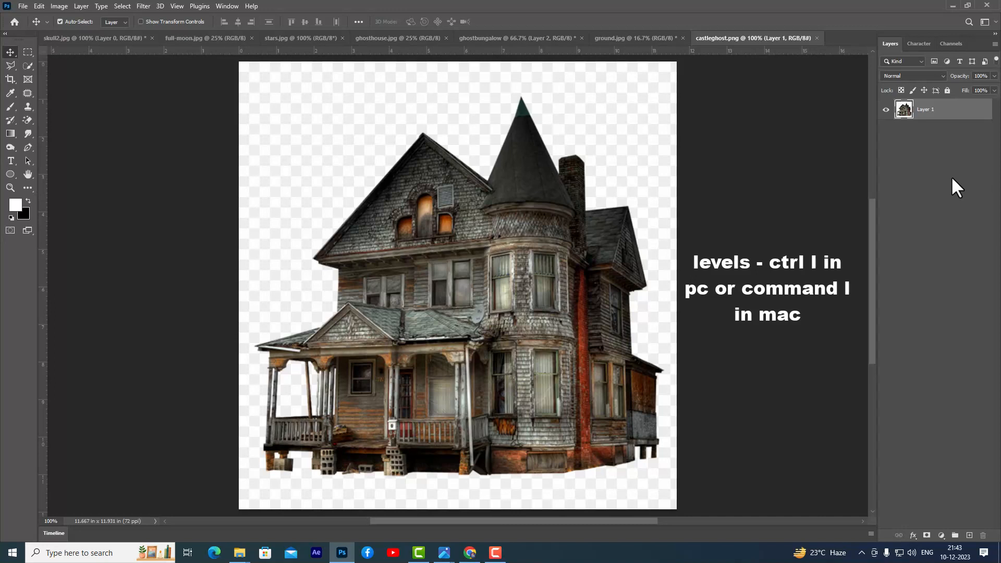
Step: Brighten the house image with a Levels adjustment, setting the RGB white input level to 217
key("ctrl+l")
left_click_drag(615, 62, 688, 61)
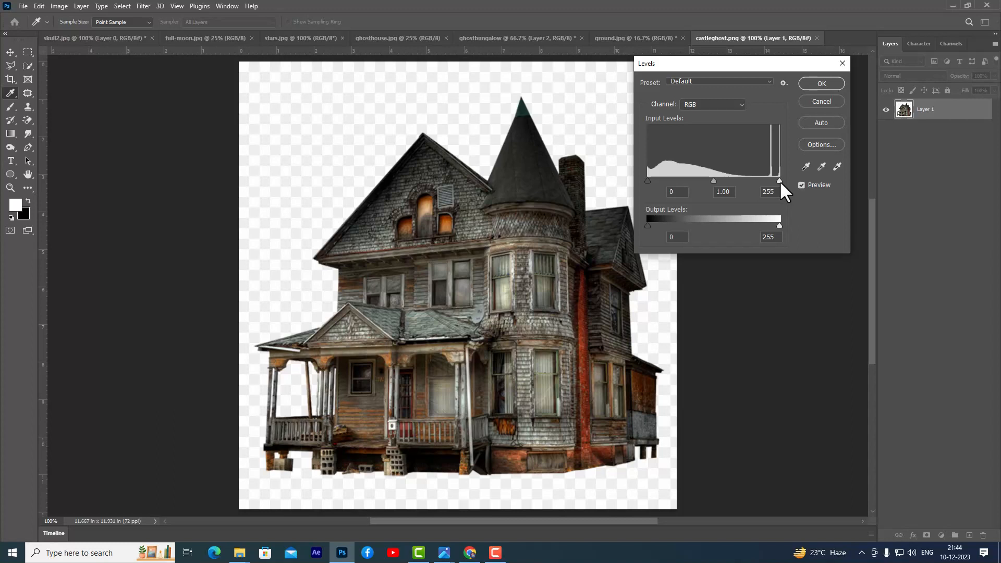
left_click_drag(780, 180, 758, 179)
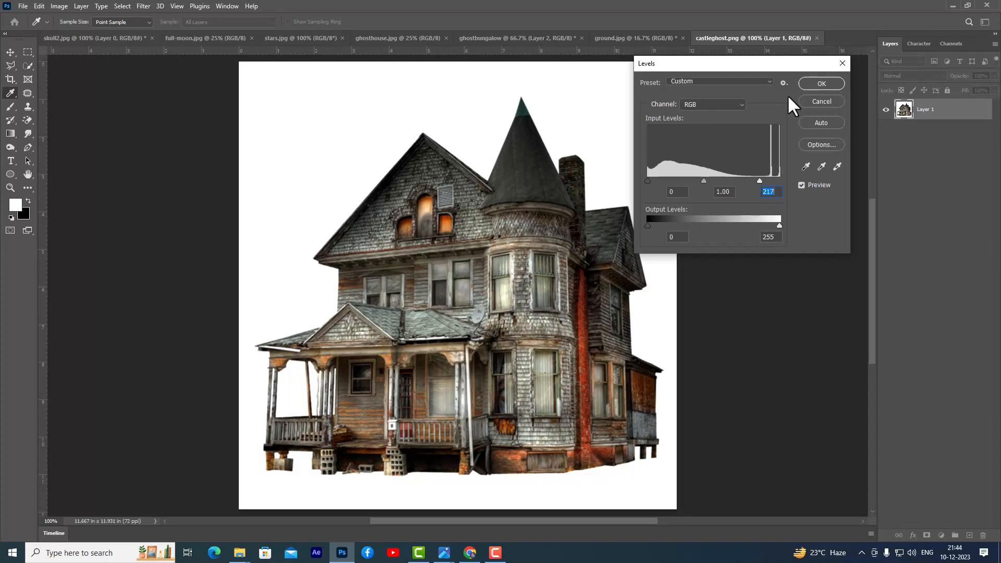
left_click(814, 83)
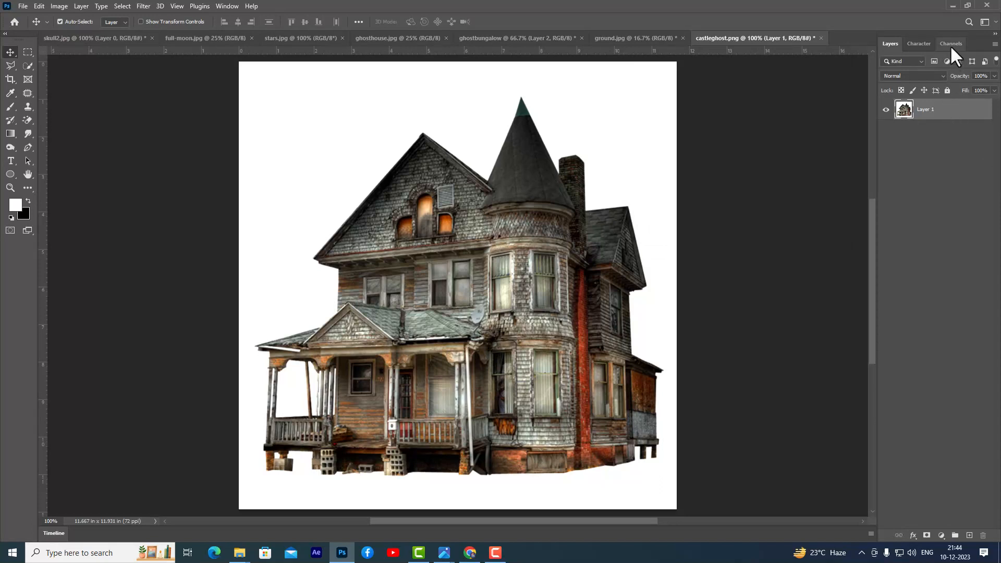
Step: Examine the house image's Red, Green and Blue channels one by one, comparing contrast and ending on Blue
left_click(951, 44)
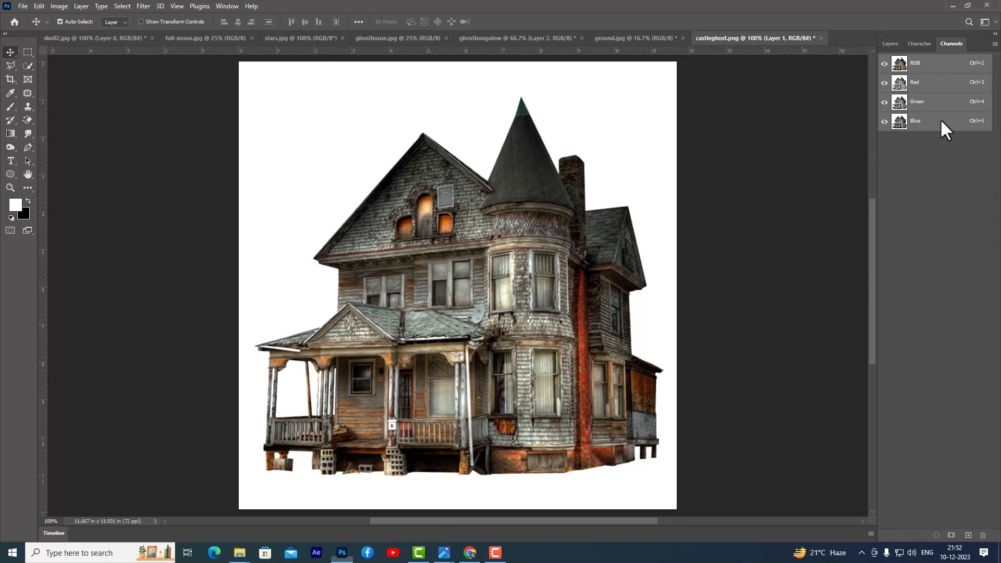
left_click(920, 86)
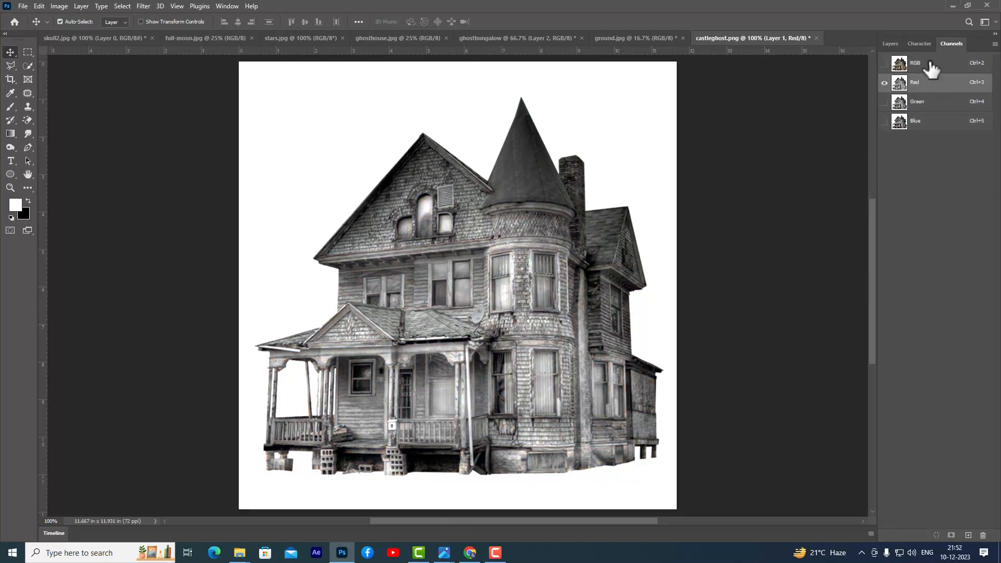
left_click(927, 71)
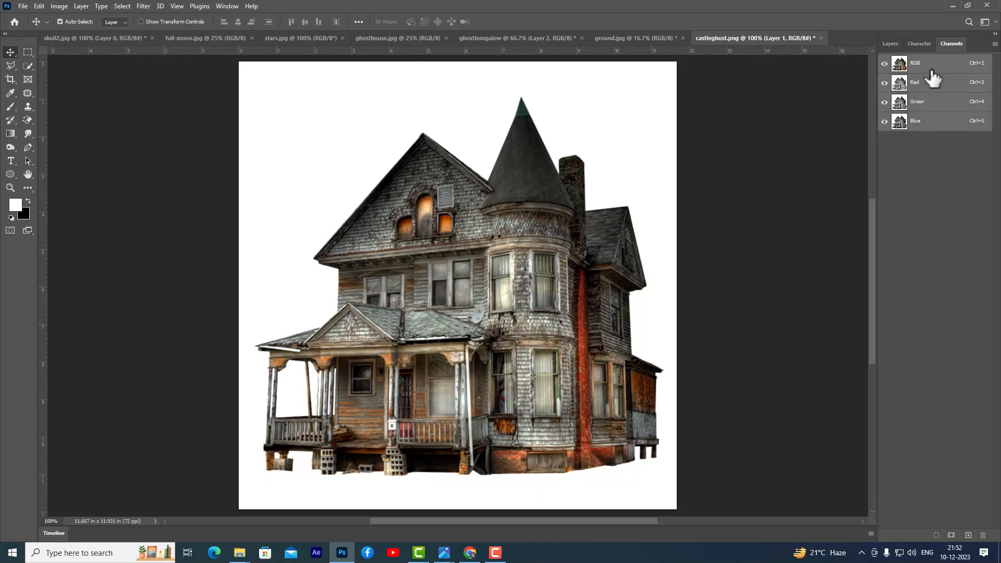
left_click(918, 92)
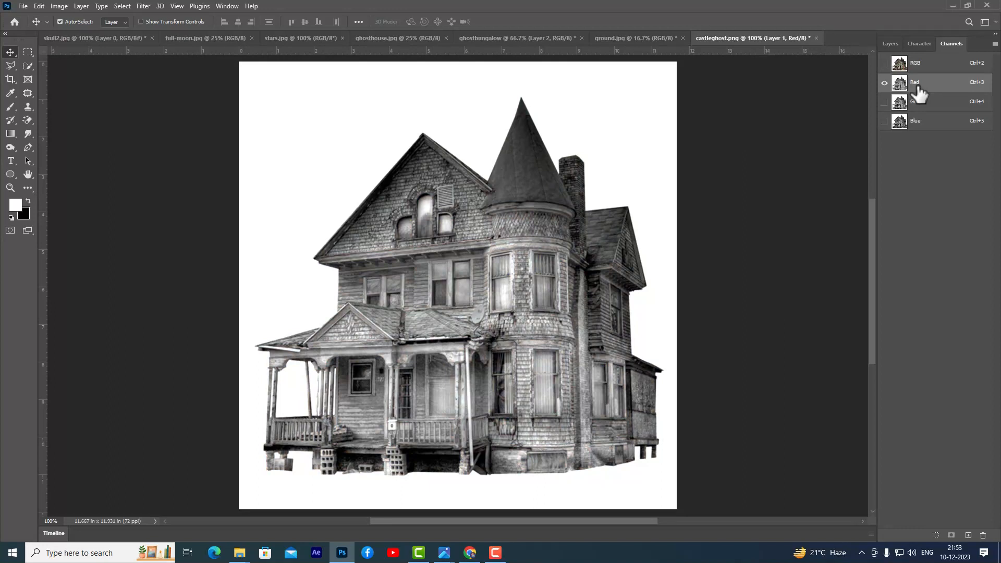
left_click(932, 106)
left_click(920, 125)
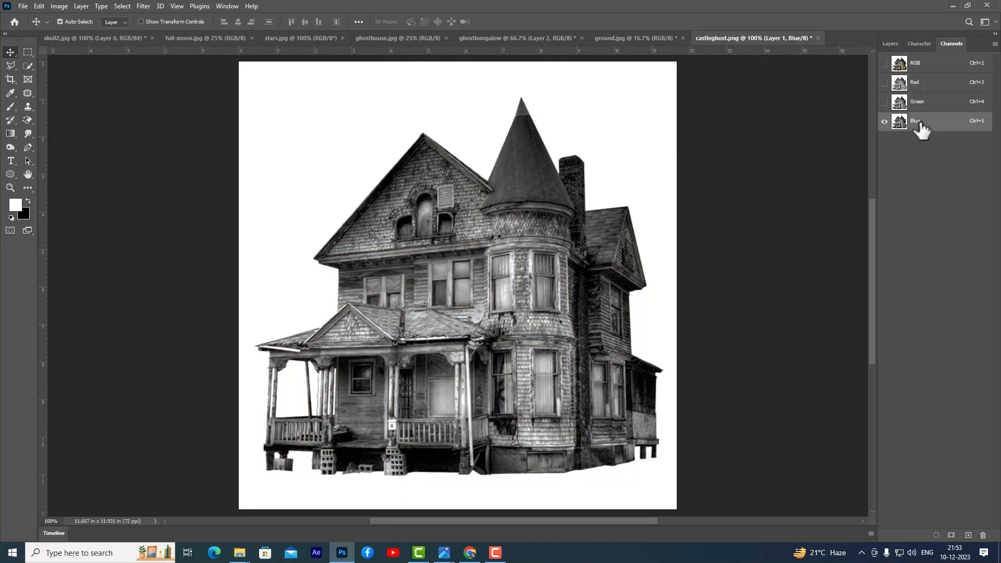
Step: Compare the house image's Red, Green and Blue channels again and duplicate the Blue channel
left_click(930, 90)
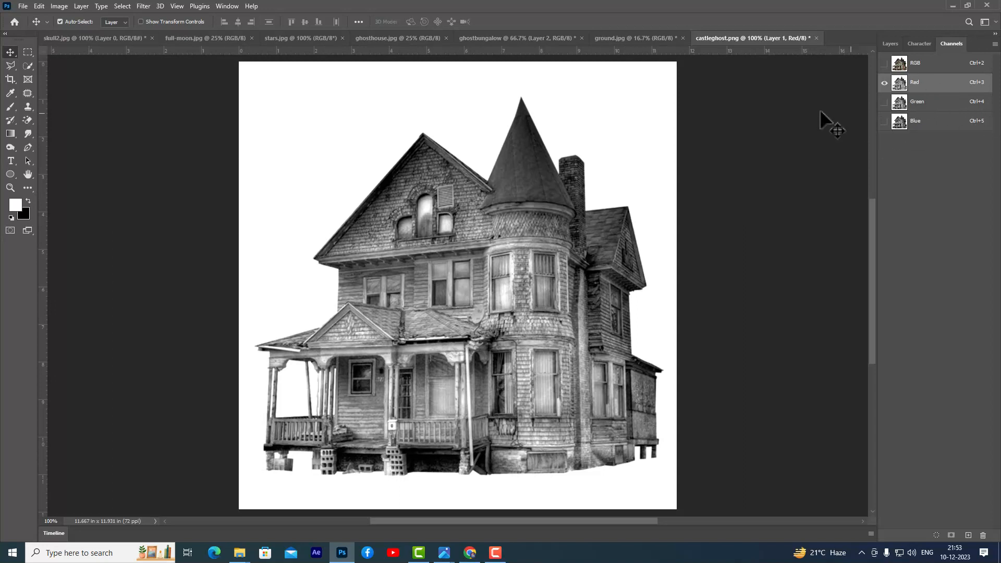
left_click(933, 106)
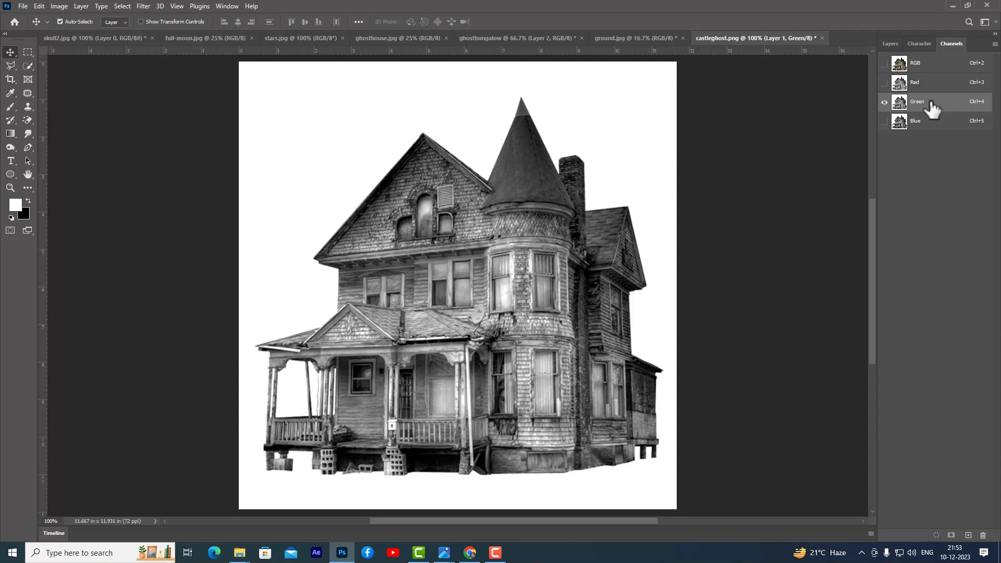
left_click(926, 128)
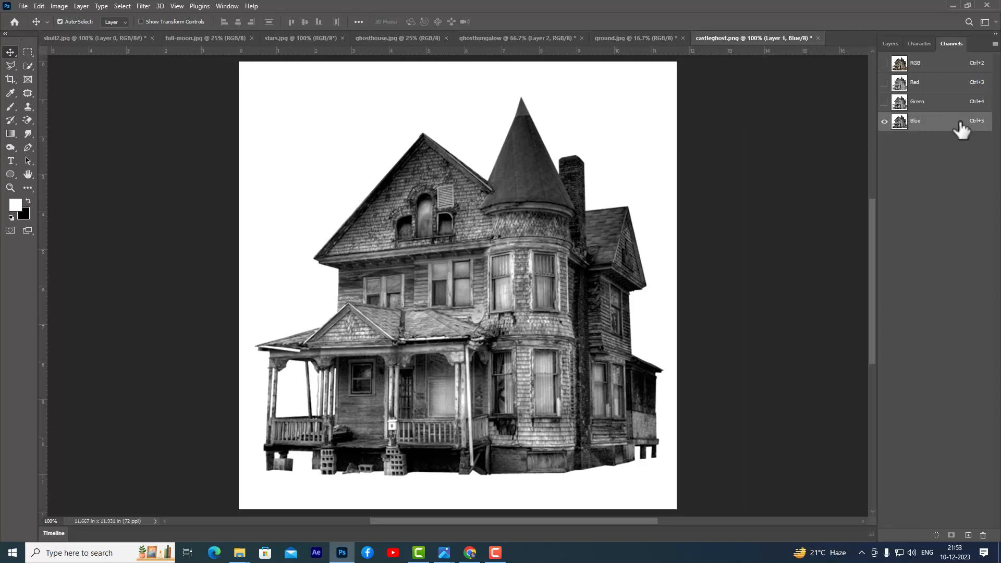
left_click_drag(959, 130, 969, 535)
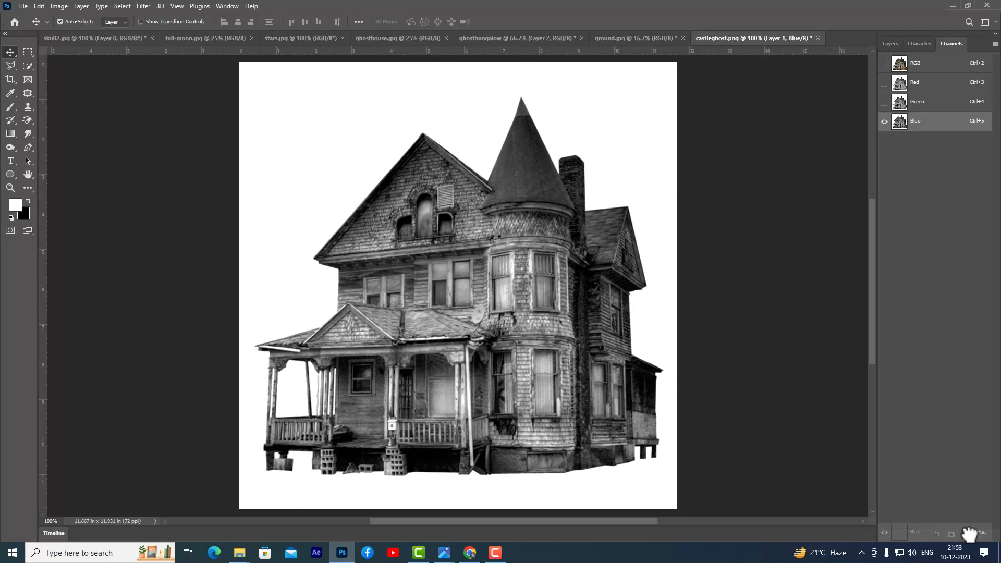
left_click_drag(969, 533, 969, 535)
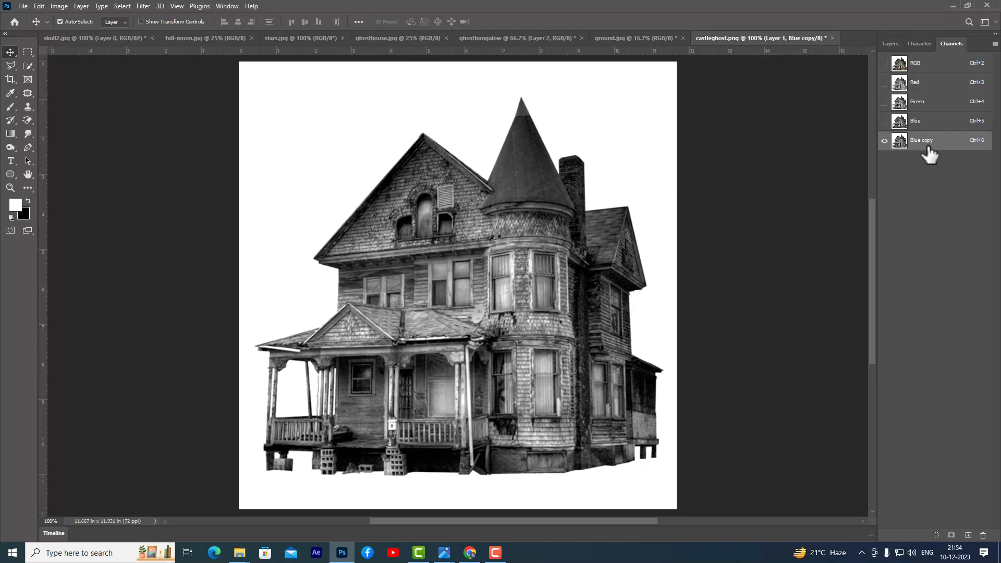
Step: Darken the house in the Blue copy channel with Levels, setting midtone input to 0.21 and white input to 231
key("ctrl")
key("ctrl+l")
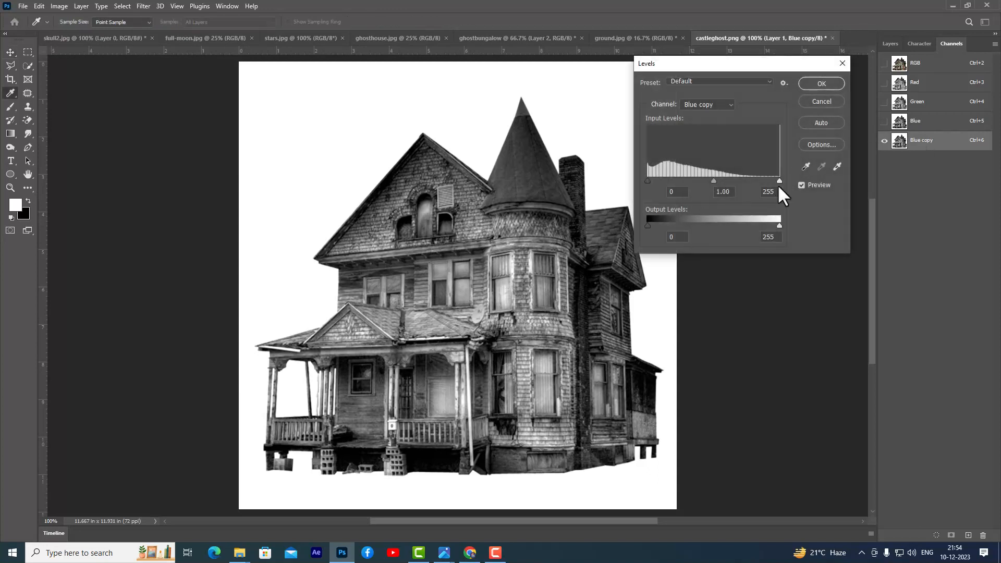
mouse_move(780, 180)
left_mouse_down()
mouse_move(715, 180)
mouse_move(767, 181)
left_mouse_up()
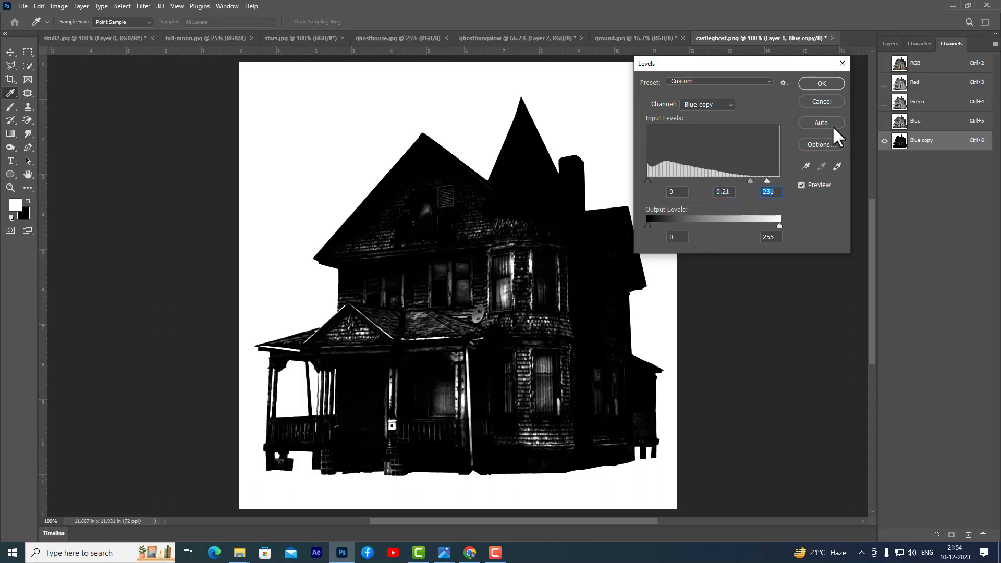
left_click(822, 84)
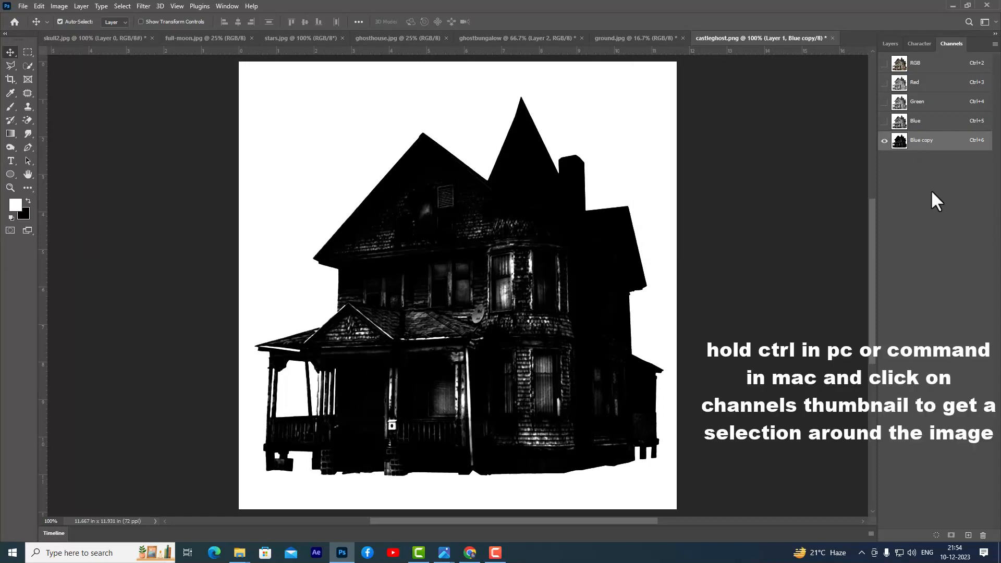
Step: Load the Blue copy channel as a selection for a layer mask on Layer 1 and invert the mask
left_click(901, 146, "ctrl")
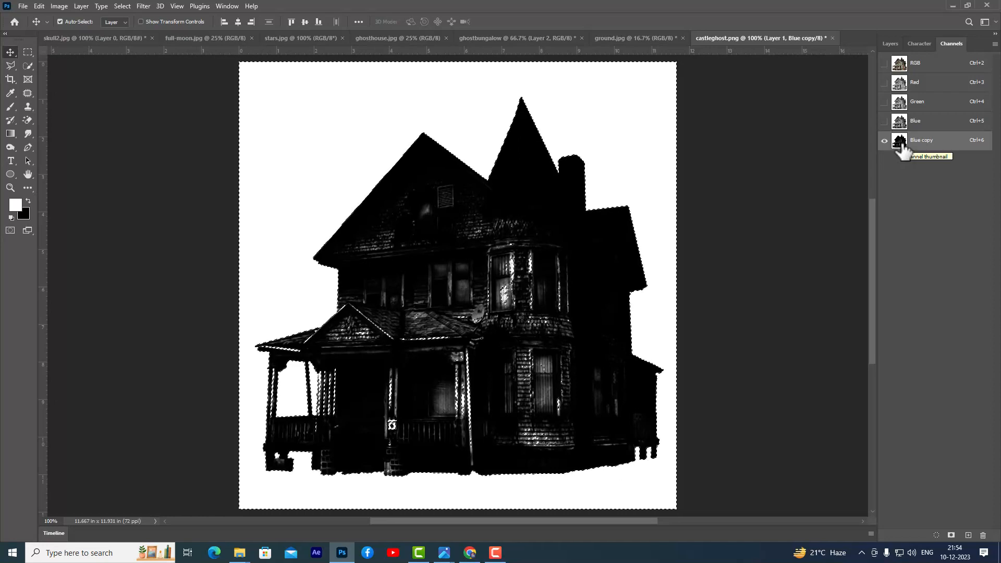
left_click(889, 44)
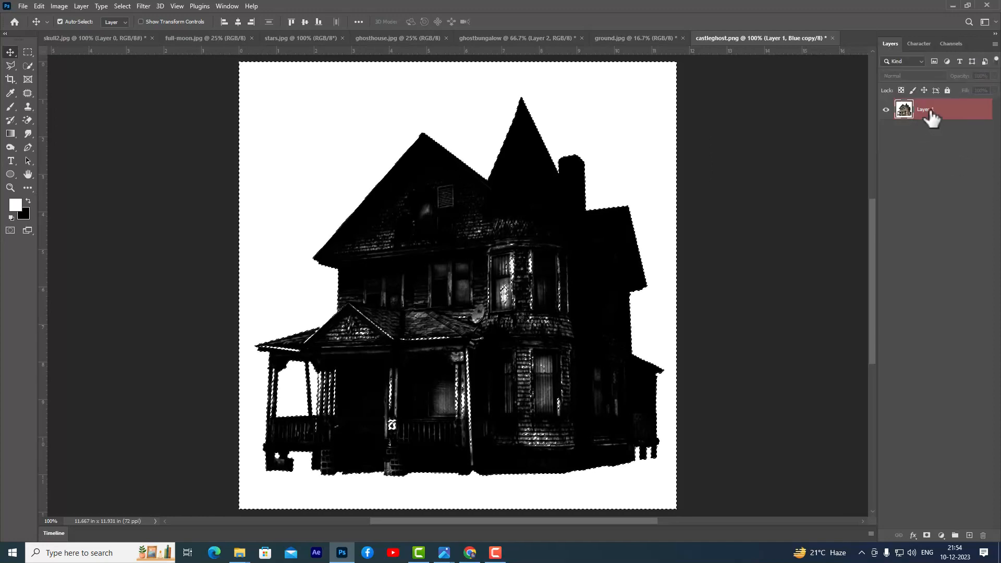
left_click(926, 536)
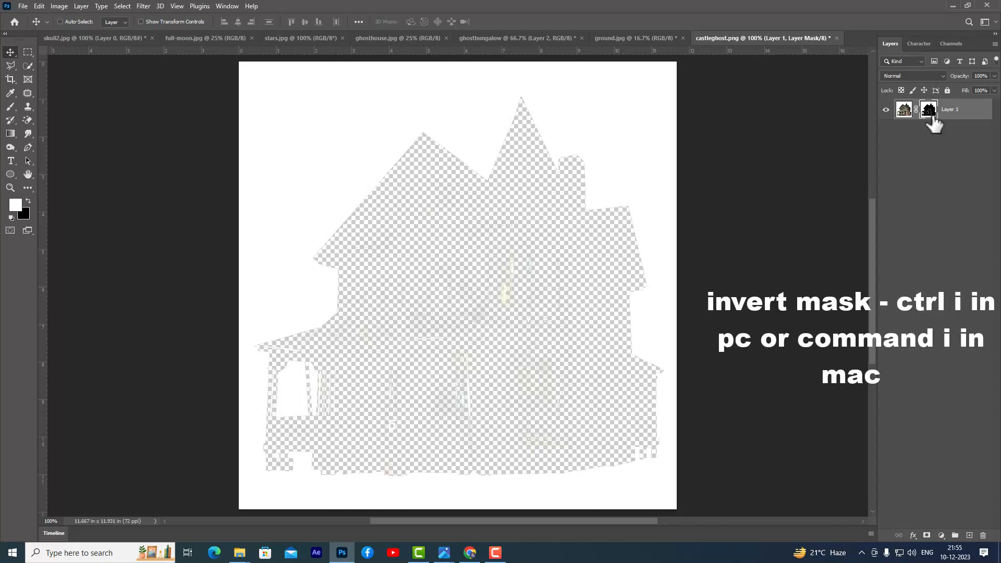
key("ctrl+i")
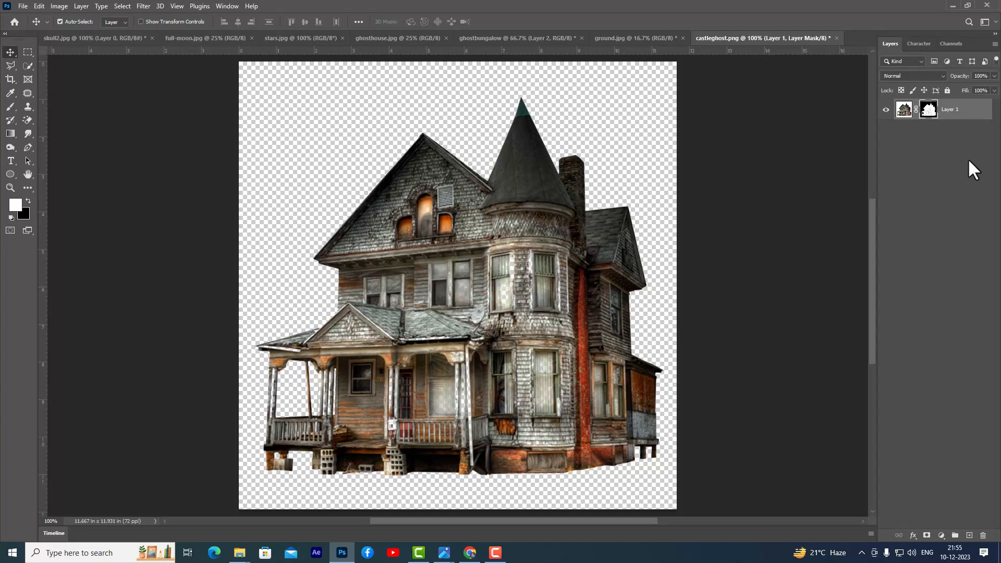
Step: Display Layer 1's mask on its own and set the Brush tool to Overlay mode
left_click(930, 114, "alt")
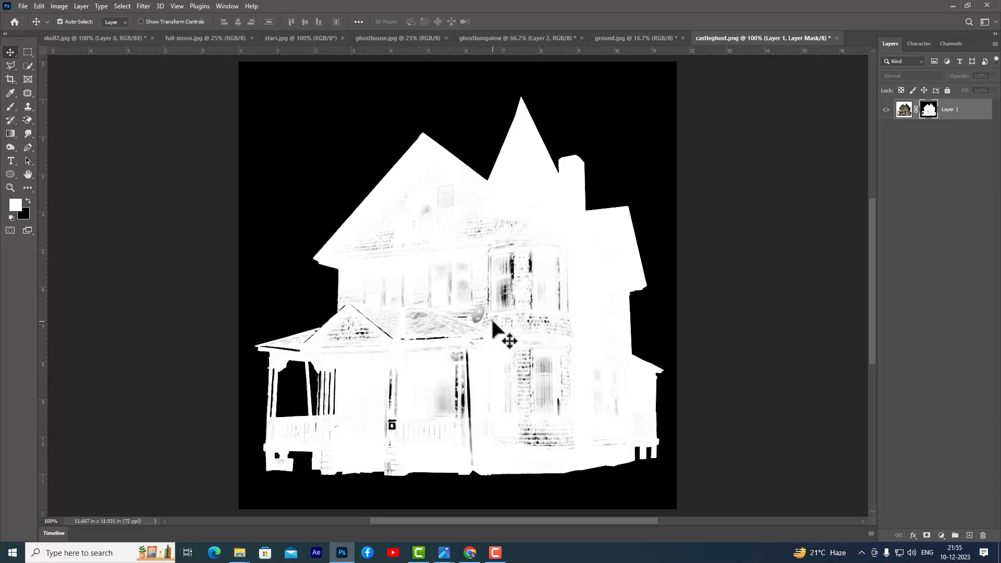
left_click_drag(9, 106, 37, 106)
left_click(62, 18)
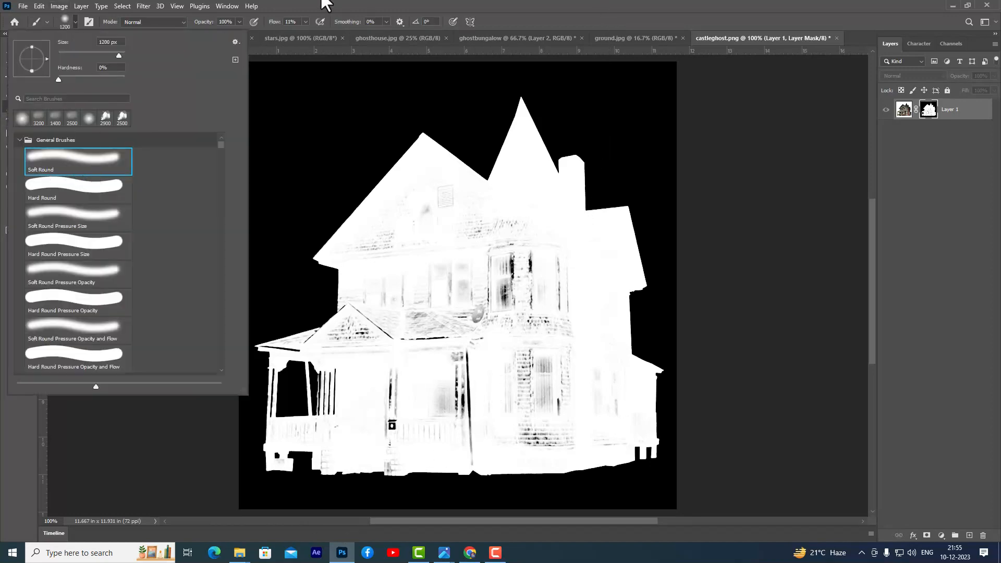
left_click(342, 3)
left_click(153, 22)
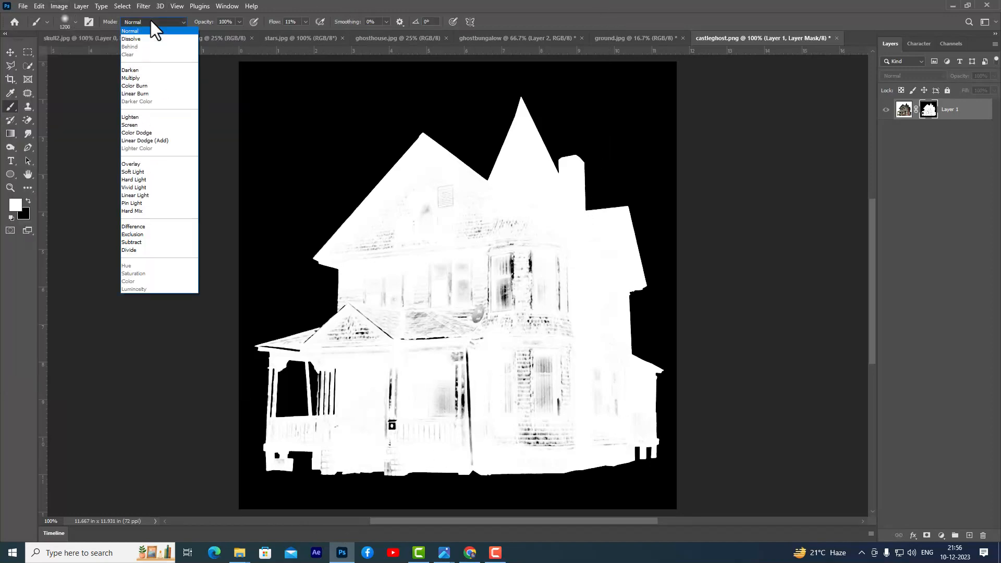
left_click(158, 164)
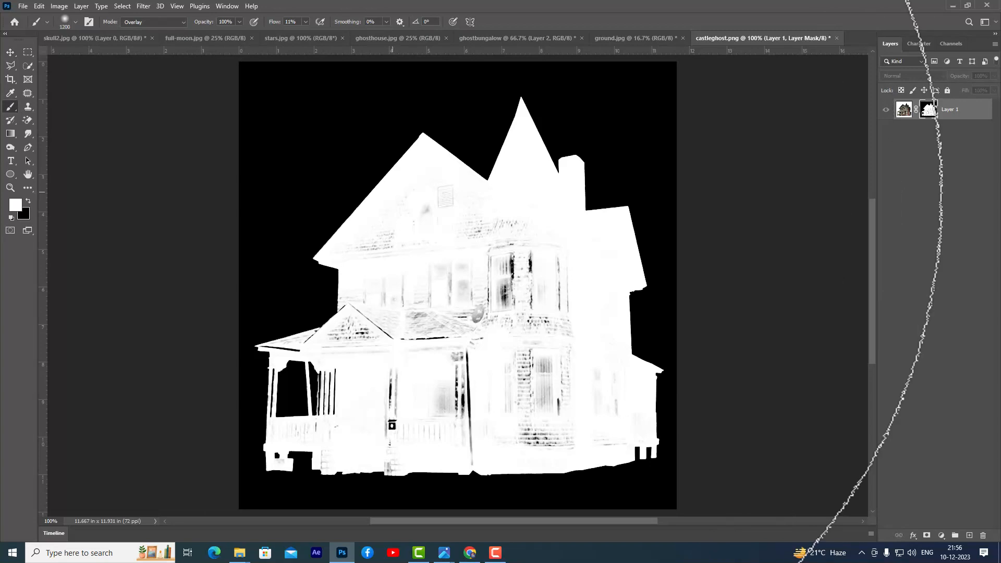
Step: Paint white over the grey details inside the house on the mask with a 200 px brush, raising the flow to 100%
key("bracketleft")
key("bracketleft")
key("bracketleft")
key("bracketleft")
key("bracketright")
key("bracketright")
key("bracketright")
key("bracketright")
key("bracketright")
key("bracketright")
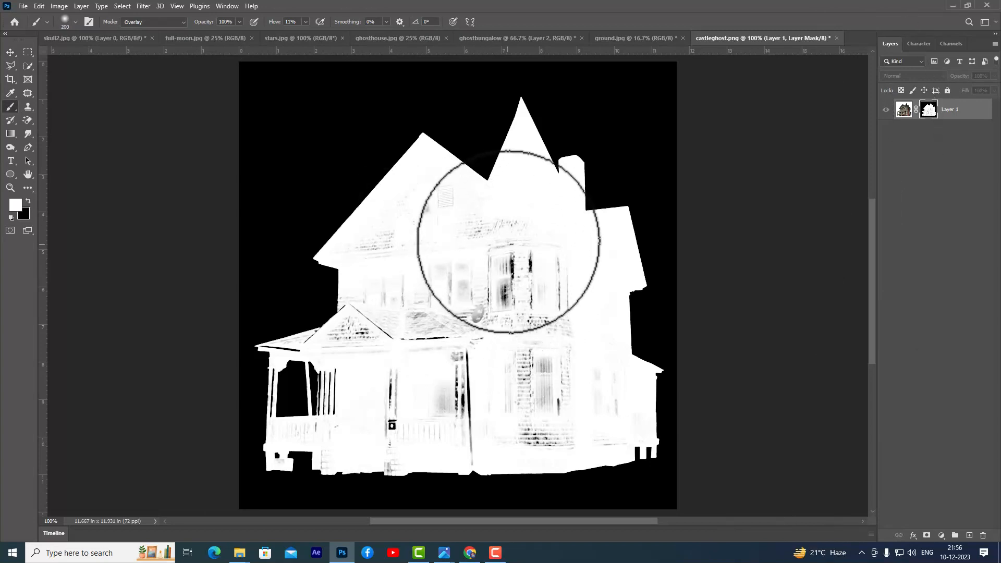
mouse_move(451, 288)
left_mouse_down()
mouse_move(436, 335)
mouse_move(449, 288)
mouse_move(393, 402)
mouse_move(389, 277)
mouse_move(366, 397)
mouse_move(454, 351)
mouse_move(451, 436)
mouse_move(565, 357)
mouse_move(498, 429)
mouse_move(511, 364)
mouse_move(530, 341)
left_mouse_up()
left_click(305, 21)
mouse_move(306, 33)
left_mouse_down()
mouse_move(447, 24)
mouse_move(461, 11)
left_mouse_up()
mouse_move(399, 227)
left_mouse_down()
mouse_move(377, 313)
mouse_move(452, 251)
mouse_move(512, 241)
mouse_move(491, 397)
mouse_move(391, 317)
mouse_move(358, 364)
mouse_move(297, 386)
mouse_move(496, 326)
mouse_move(522, 346)
mouse_move(548, 450)
mouse_move(621, 344)
mouse_move(561, 396)
mouse_move(436, 308)
mouse_move(396, 398)
mouse_move(480, 336)
mouse_move(464, 336)
left_mouse_up()
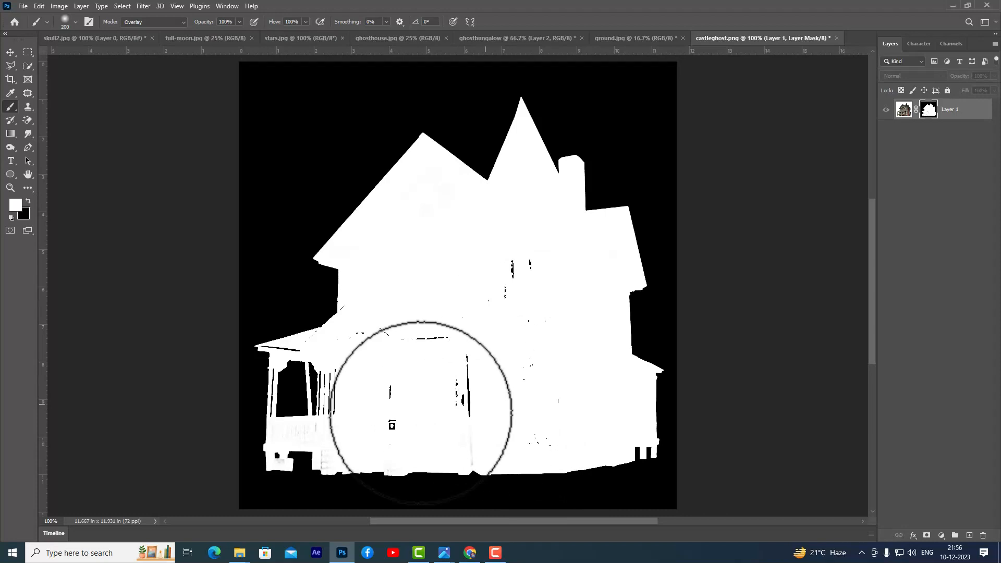
Step: Paint out the remaining black marks inside the house with a smaller white brush in Normal mode, and exit the mask view
left_click(153, 23)
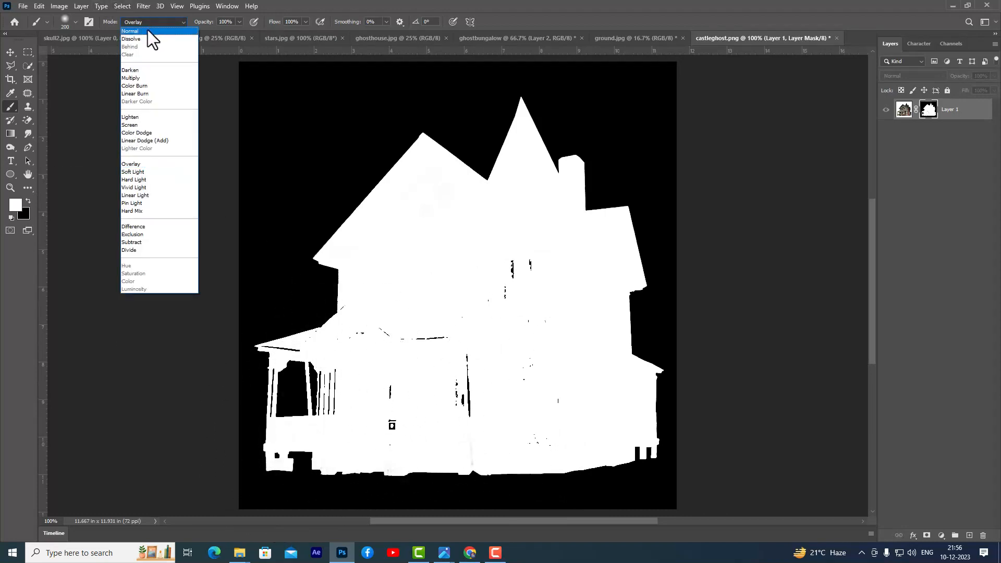
left_click(148, 30)
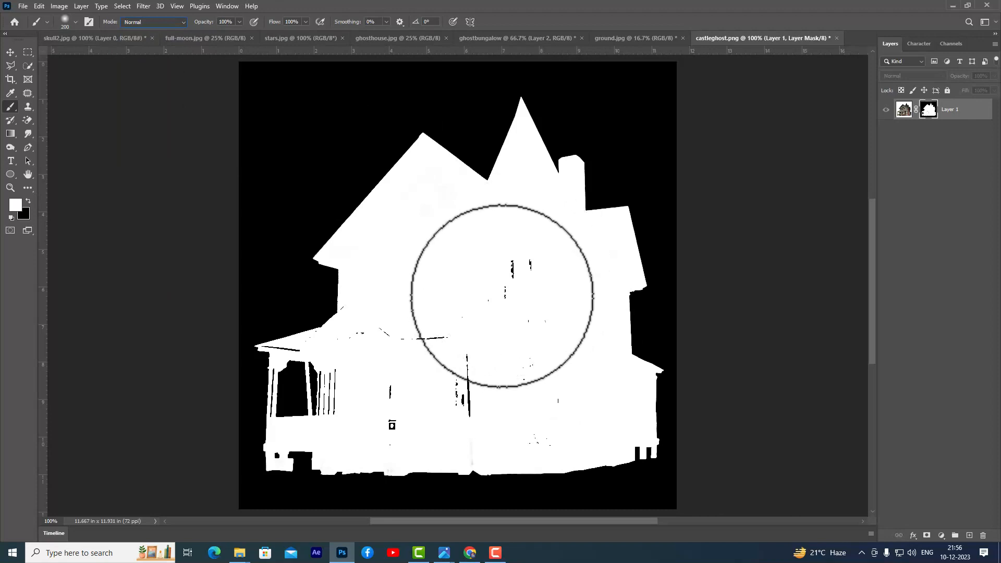
key("[")
key("[")
key("[")
key("[")
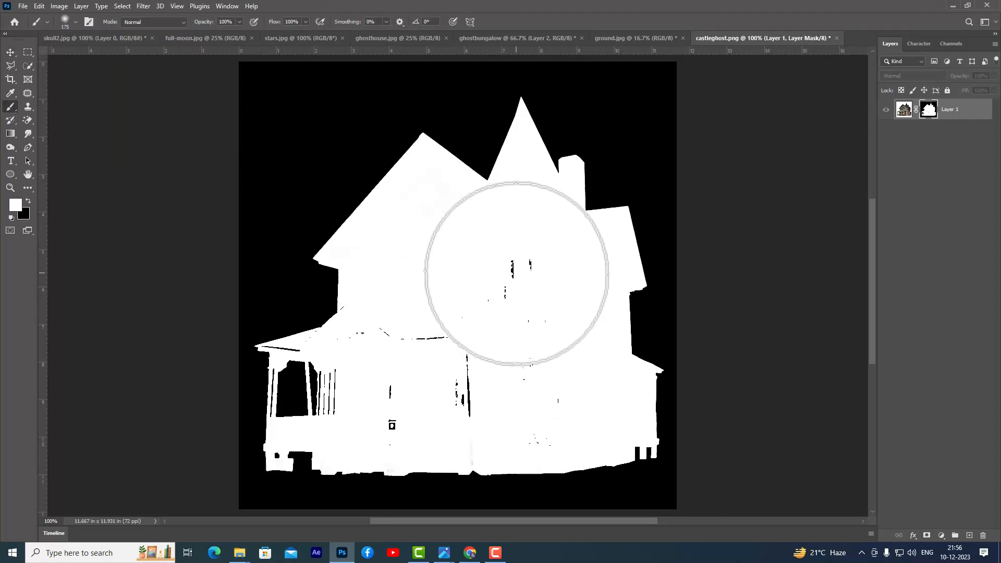
mouse_move(517, 257)
left_mouse_down()
mouse_move(516, 295)
mouse_move(527, 272)
mouse_move(500, 318)
mouse_move(487, 331)
mouse_move(465, 330)
mouse_move(466, 423)
mouse_move(431, 369)
mouse_move(448, 329)
mouse_move(375, 345)
mouse_move(397, 408)
mouse_move(393, 432)
mouse_move(383, 418)
mouse_move(395, 376)
mouse_move(382, 371)
mouse_move(371, 304)
mouse_move(494, 389)
mouse_move(578, 430)
mouse_move(503, 376)
mouse_move(400, 357)
mouse_move(464, 287)
mouse_move(426, 285)
mouse_move(489, 220)
mouse_move(451, 327)
mouse_move(405, 308)
mouse_move(394, 370)
mouse_move(397, 342)
mouse_move(377, 302)
mouse_move(420, 372)
mouse_move(466, 342)
mouse_move(424, 342)
mouse_move(533, 358)
mouse_move(490, 310)
mouse_move(530, 220)
mouse_move(500, 297)
left_mouse_up()
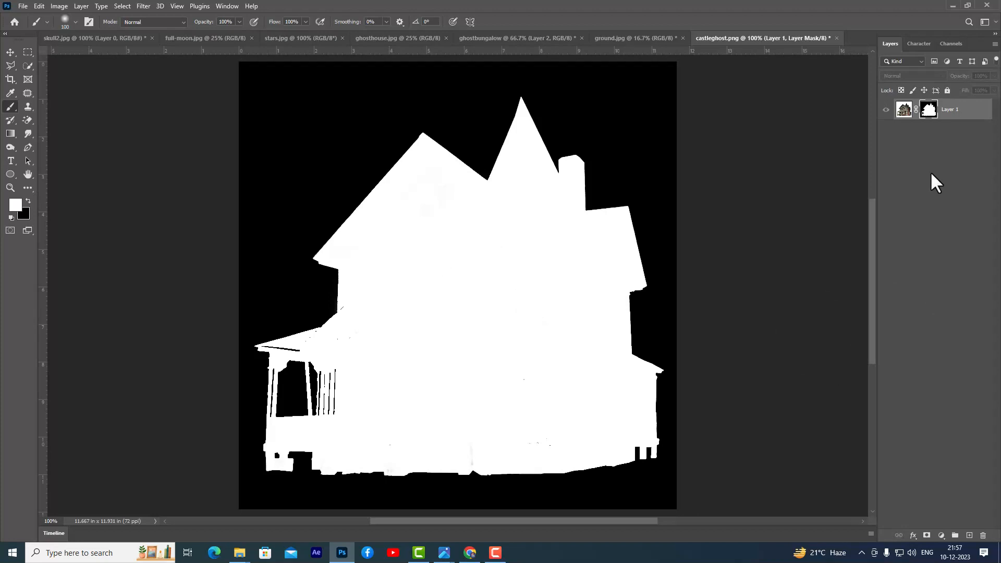
left_click(931, 116, "alt")
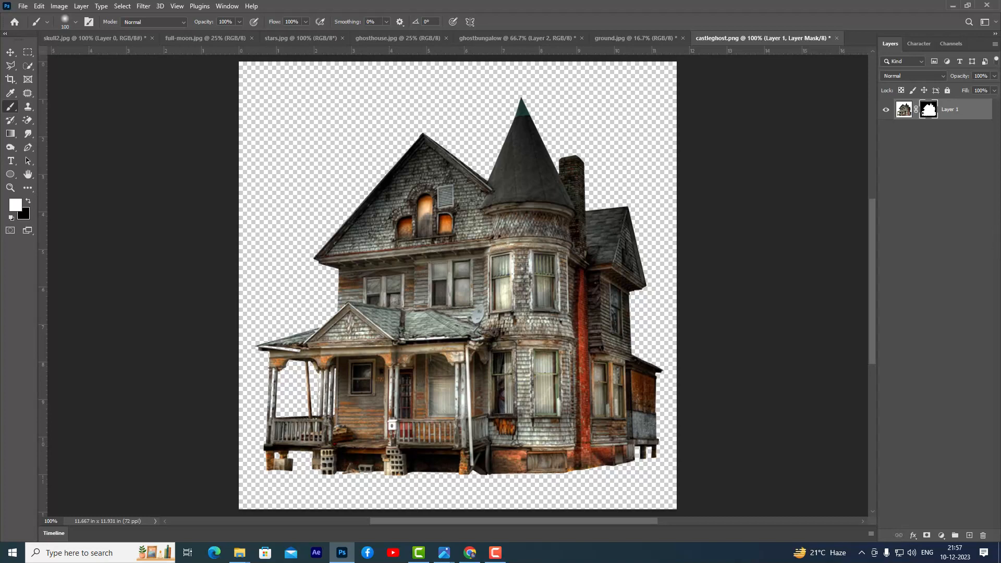
left_click(10, 52)
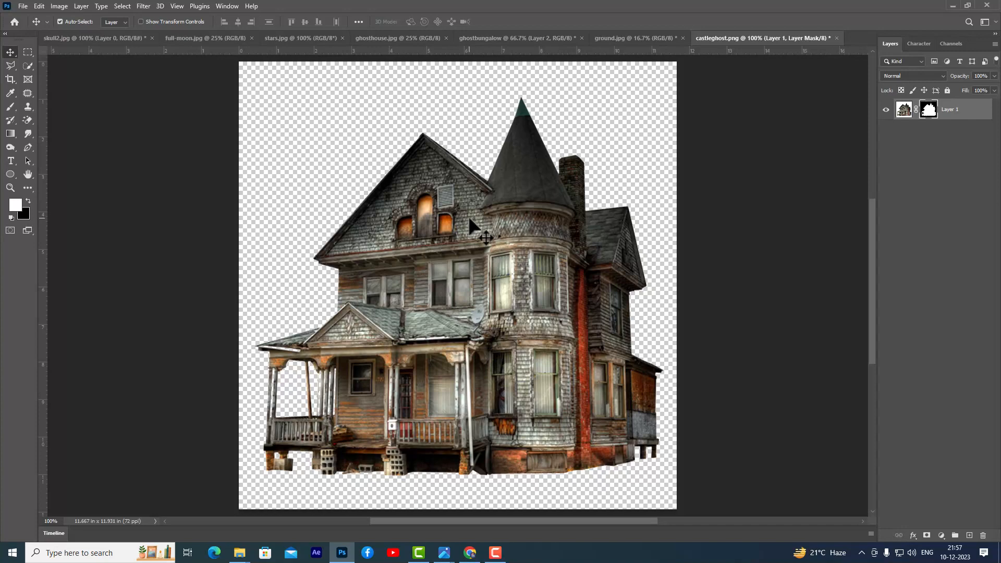
left_click_drag(464, 218, 484, 305)
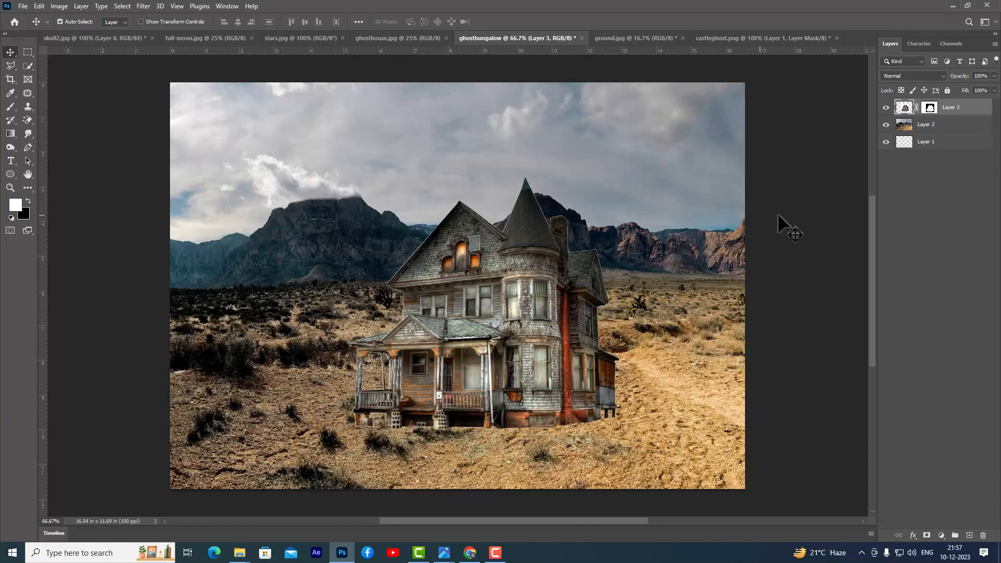
key("ctrl+z")
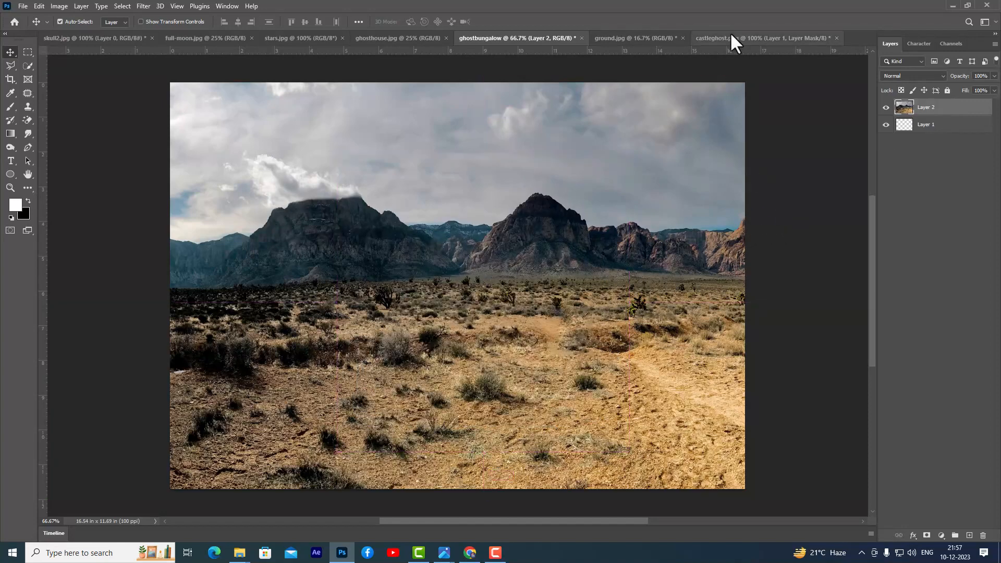
Step: In the castleghost image, add a new layer beneath the house layer and fill it with black
left_click(731, 39)
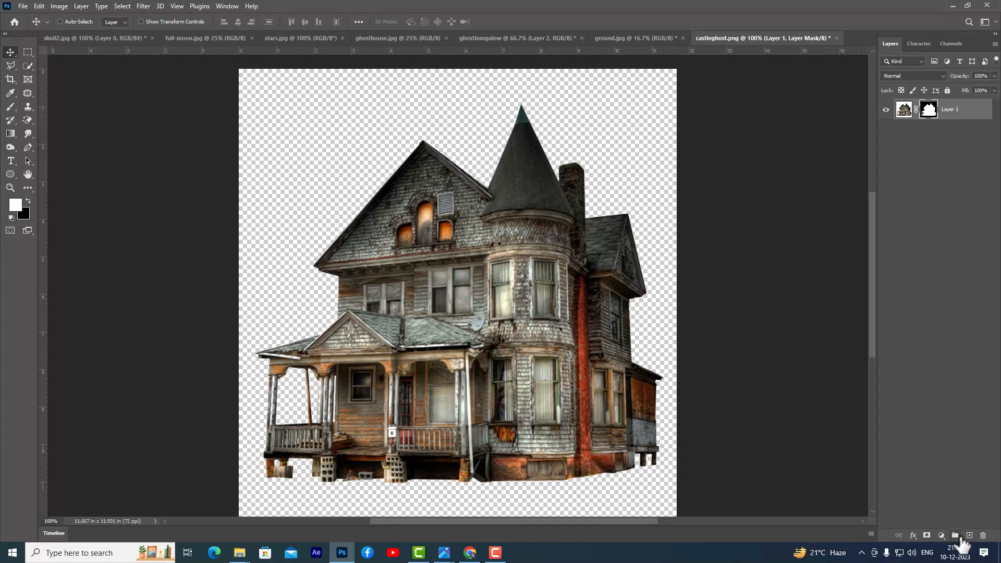
left_click(968, 535, "ctrl")
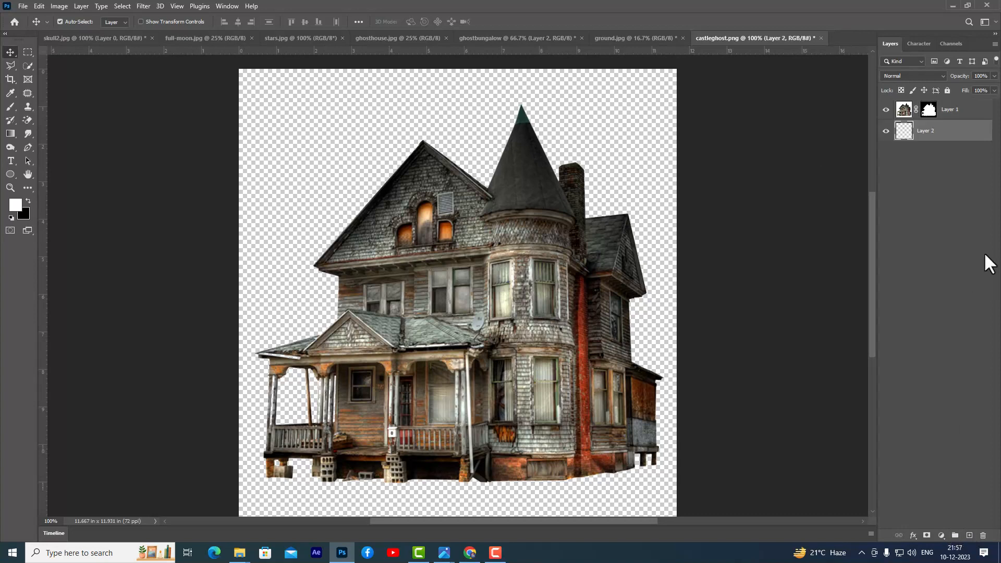
key("ctrl+BackSpace")
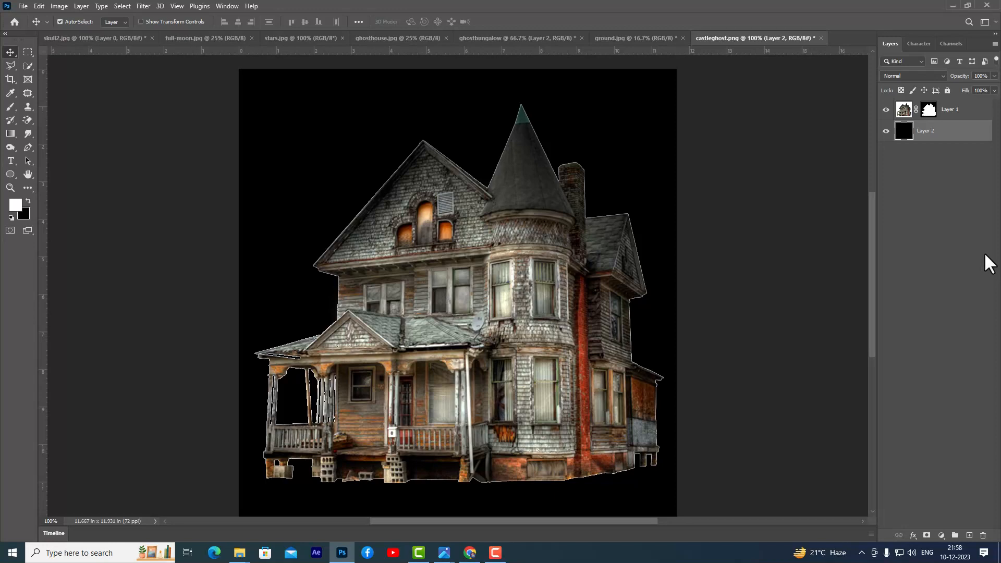
Step: Shrink the house's layer mask with the Minimum filter at a 2-pixel radius to remove the white fringe
left_click(929, 110)
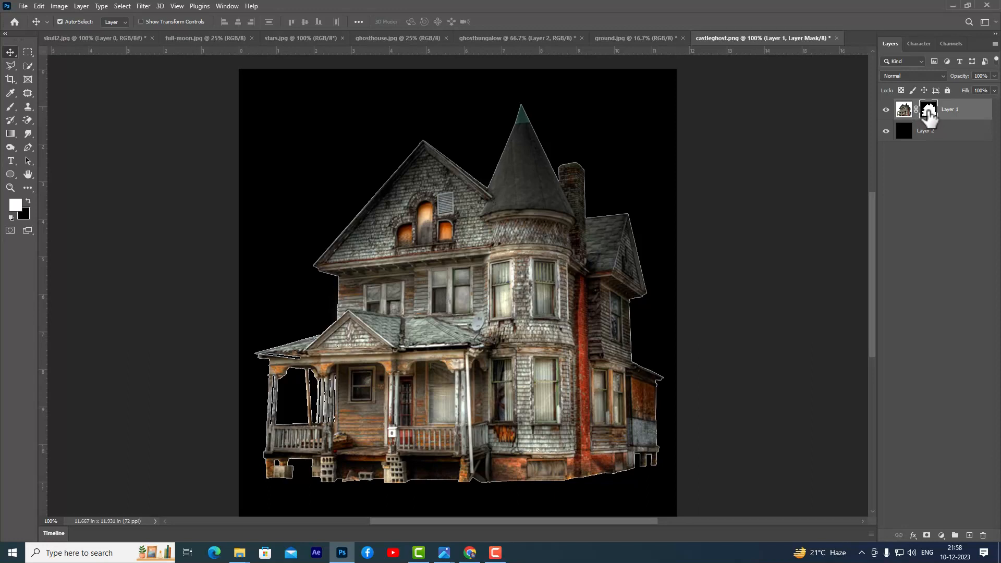
left_click(143, 7)
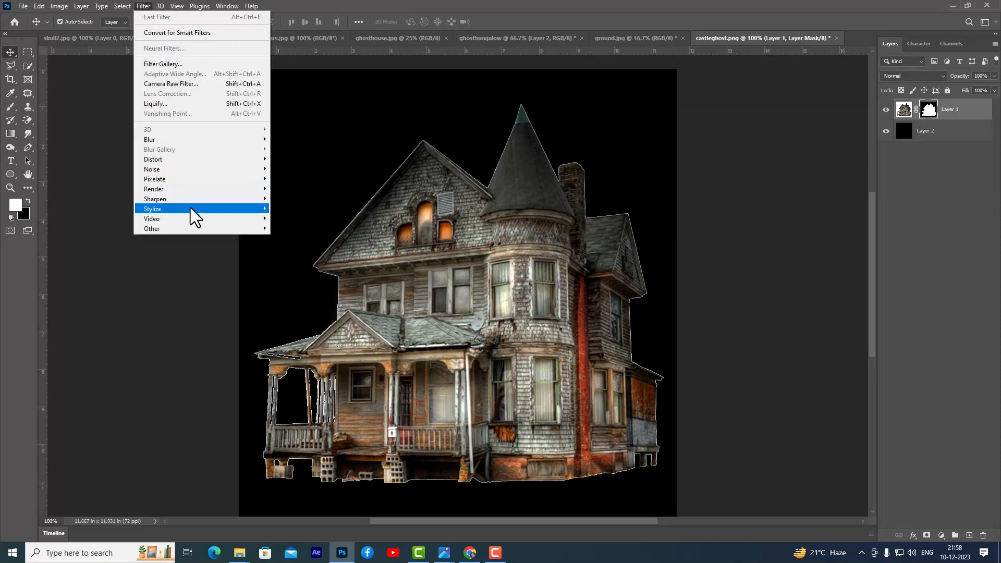
mouse_move(193, 230)
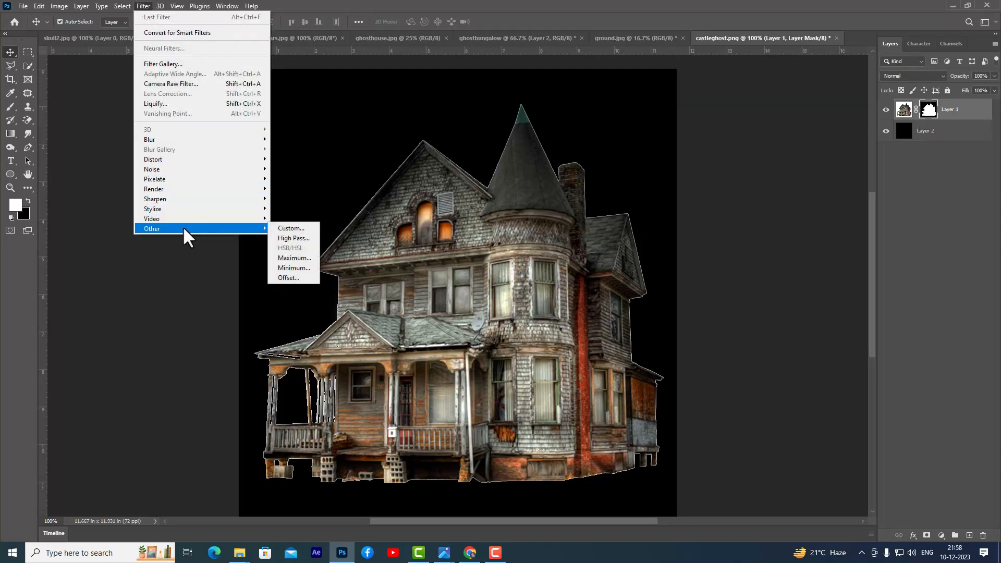
left_click(304, 271)
left_click_drag(460, 107, 592, 89)
type("2")
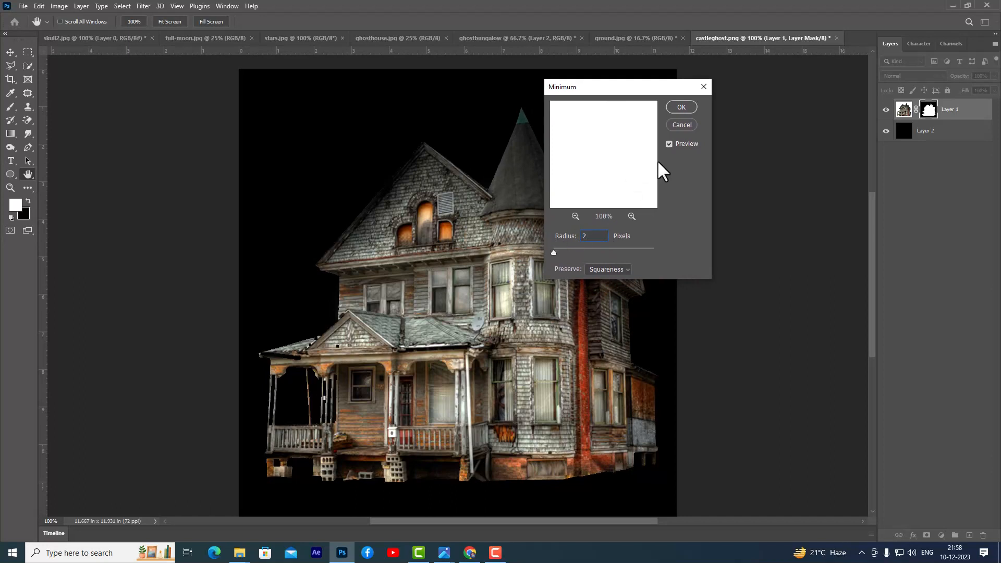
left_click_drag(627, 83, 728, 83)
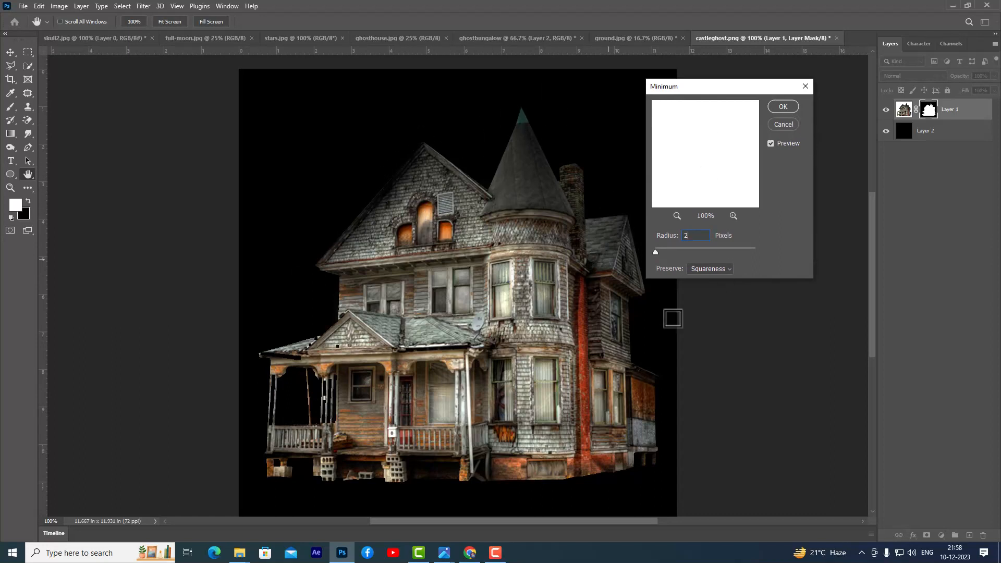
left_click(783, 107)
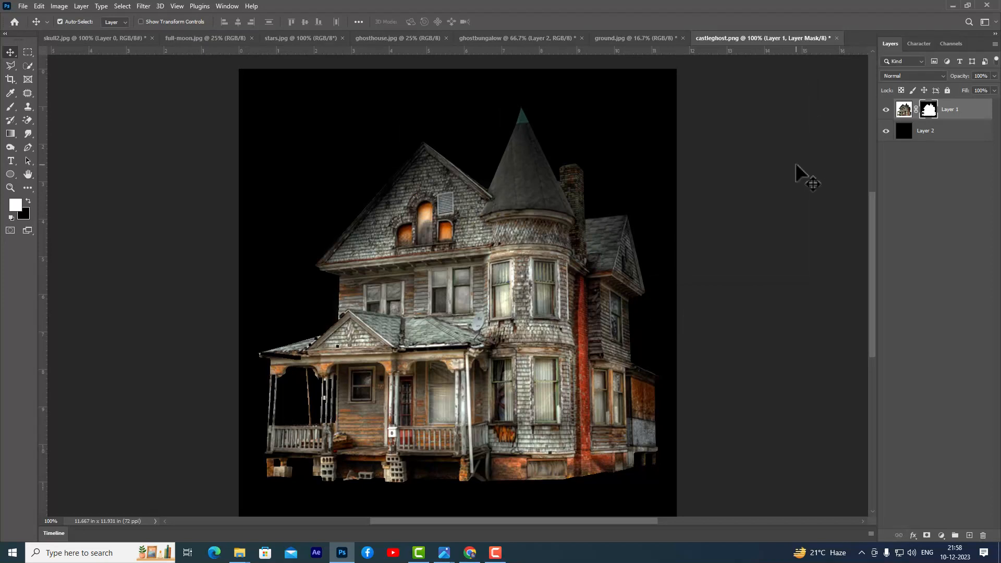
Step: Delete the black backing layer and apply the house layer's mask permanently
left_click(927, 136)
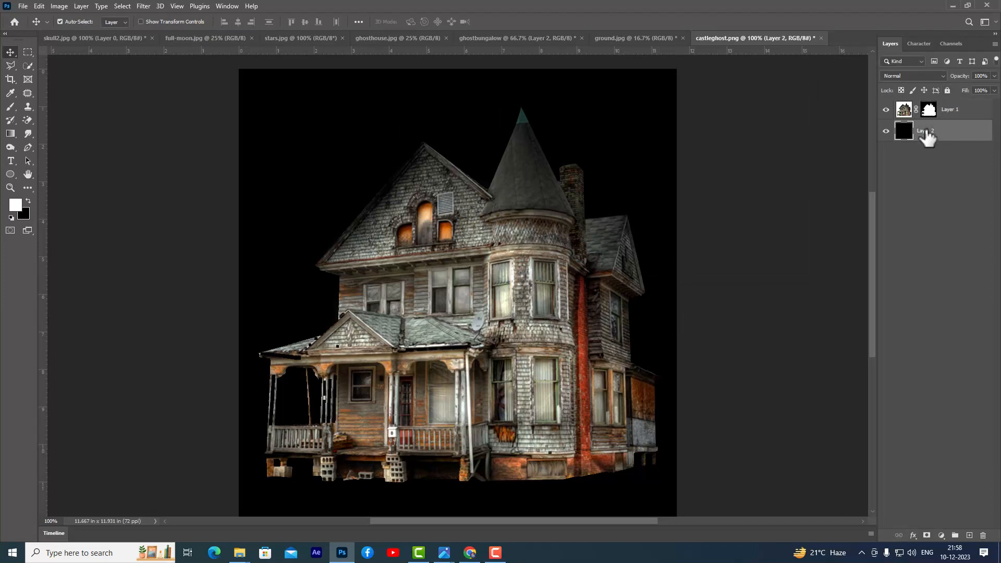
key("Delete")
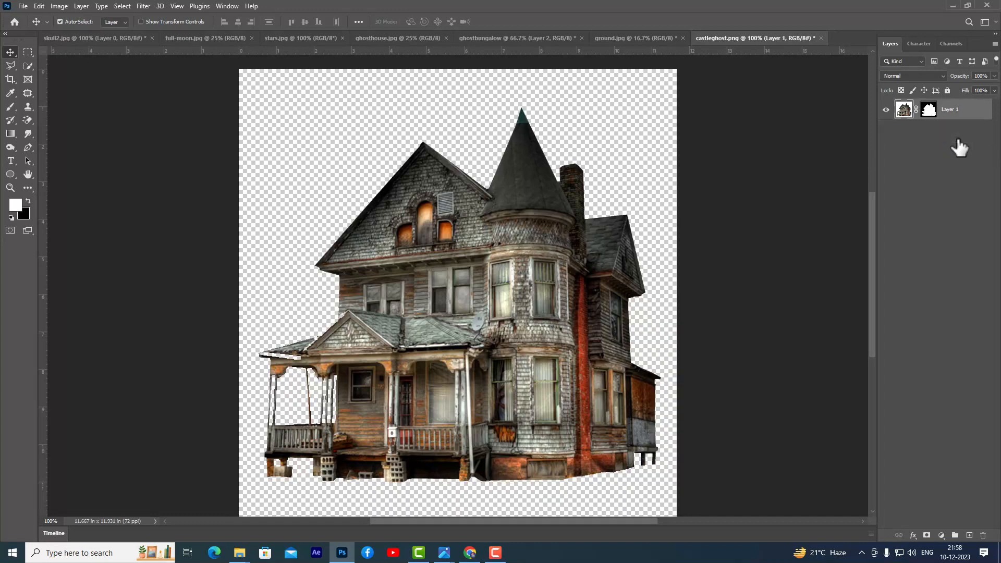
right_click(931, 108)
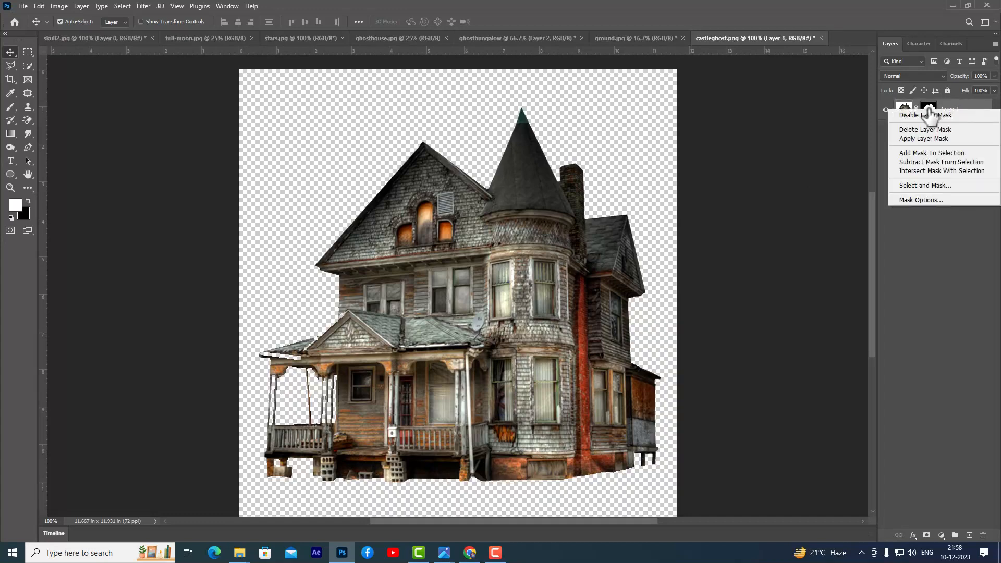
left_click(958, 138)
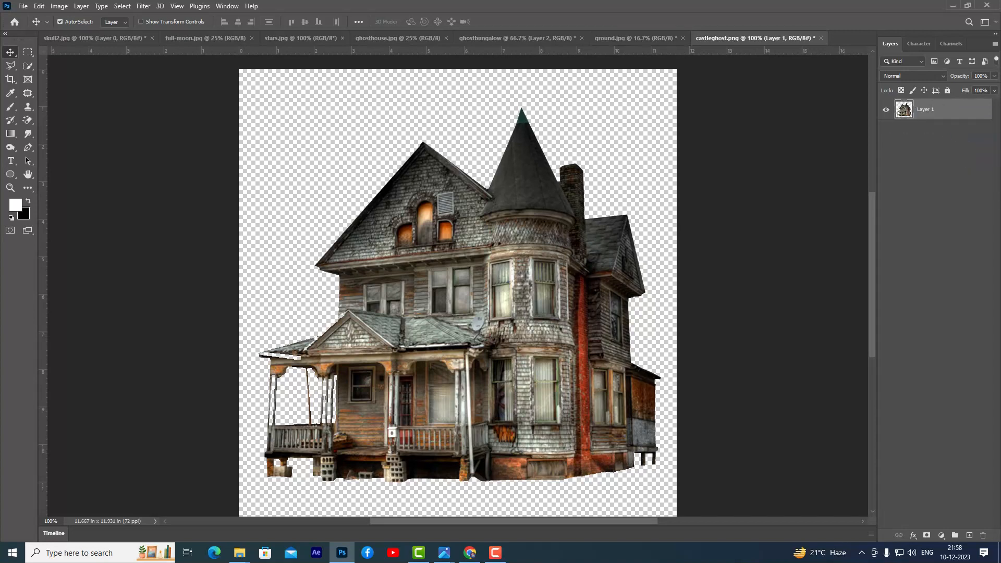
Step: Bring the cut-out house into the ghostbungalow document, scale it to about 92.7%, and stand it on the desert ground
left_click_drag(450, 193, 610, 258)
key("ctrl+t")
left_click_drag(664, 127, 623, 164)
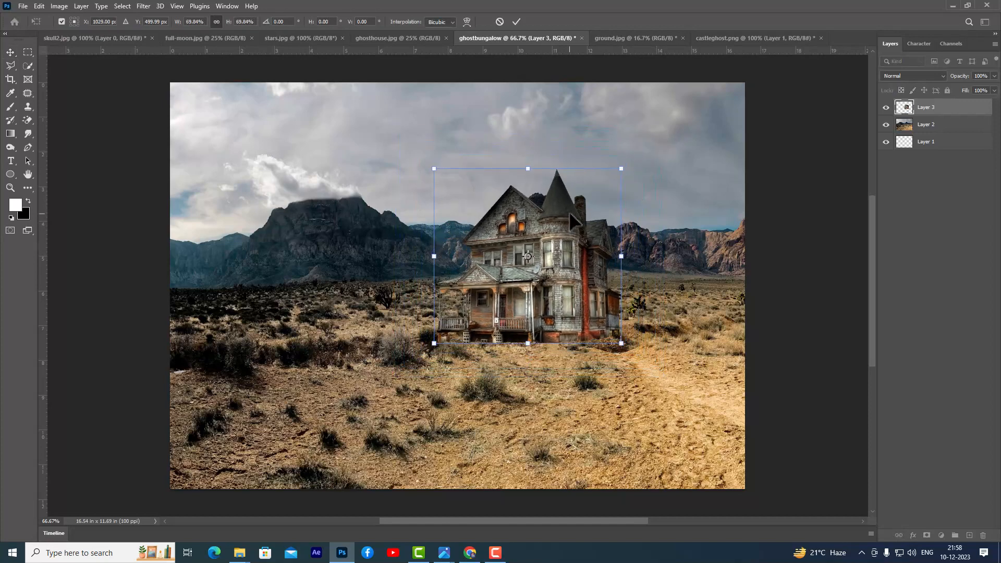
left_click_drag(625, 342, 653, 372)
mouse_move(597, 316)
left_mouse_down()
mouse_move(605, 312)
mouse_move(594, 305)
left_mouse_up()
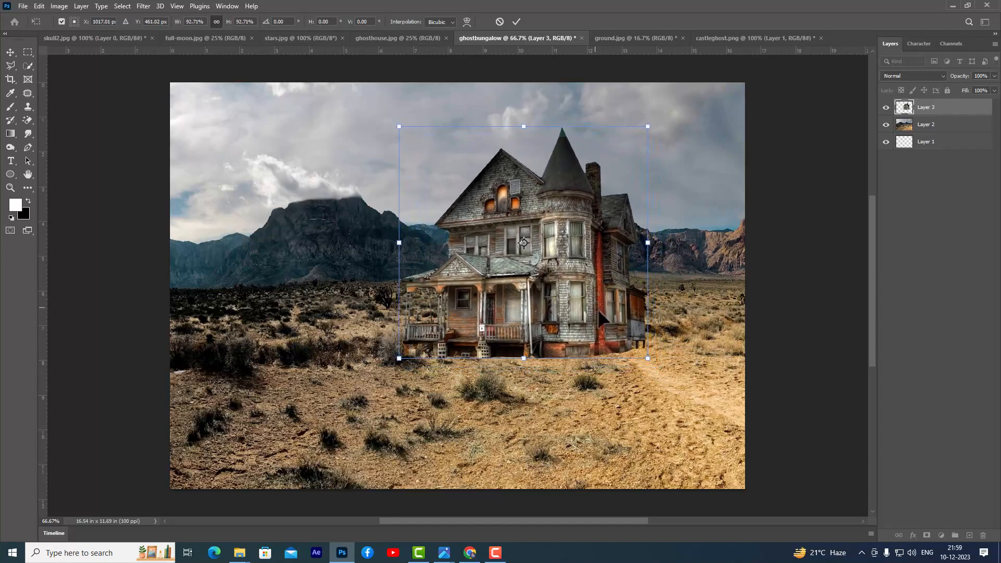
key("Return")
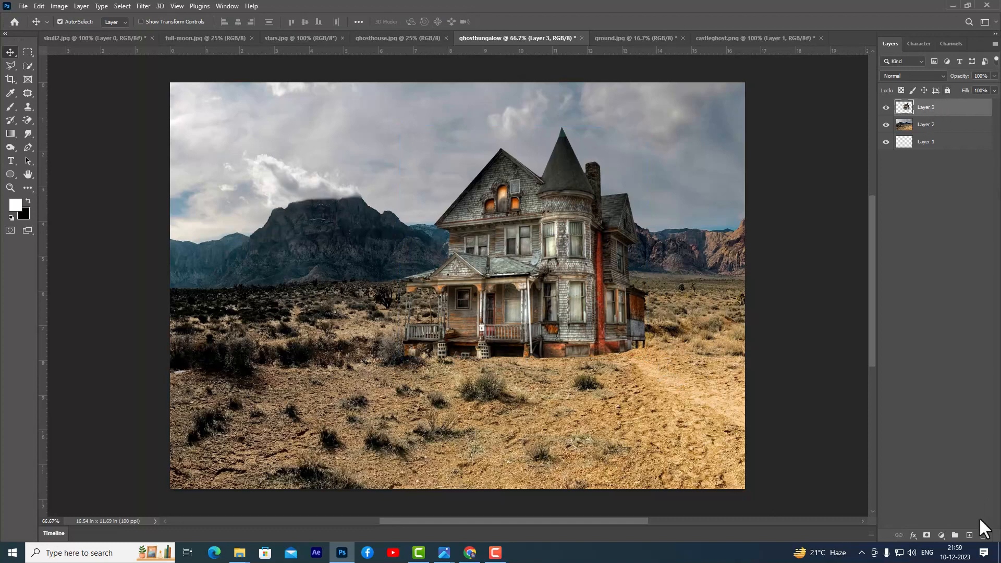
Step: Add a layer mask to the house layer and rename the layer as bungalow
left_click(927, 536)
double_click(952, 107)
key("Return")
Step: Paint black on the bungalow's mask along the house's base with a soft 125 px brush to blend it into the ground
left_click(929, 107)
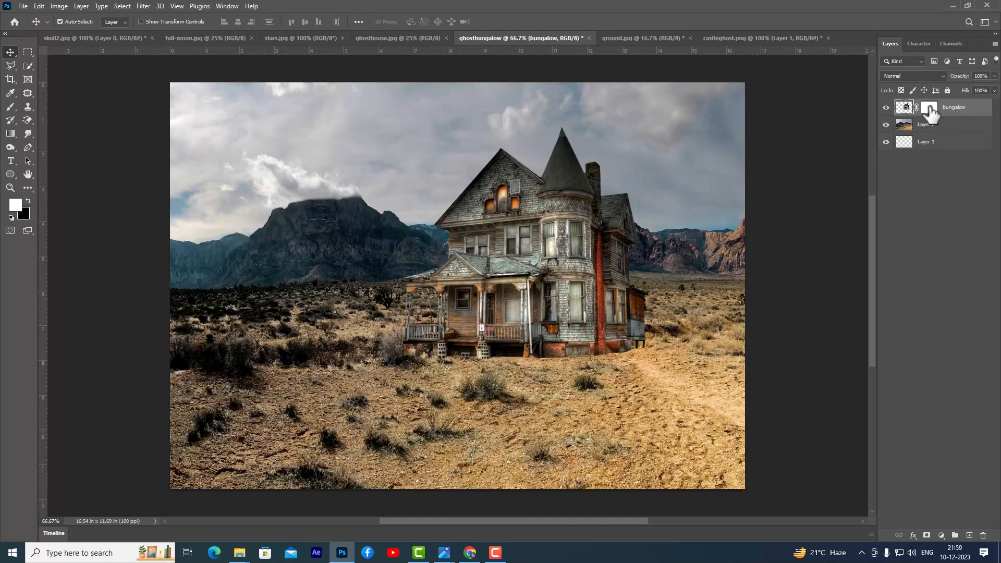
left_click(10, 106)
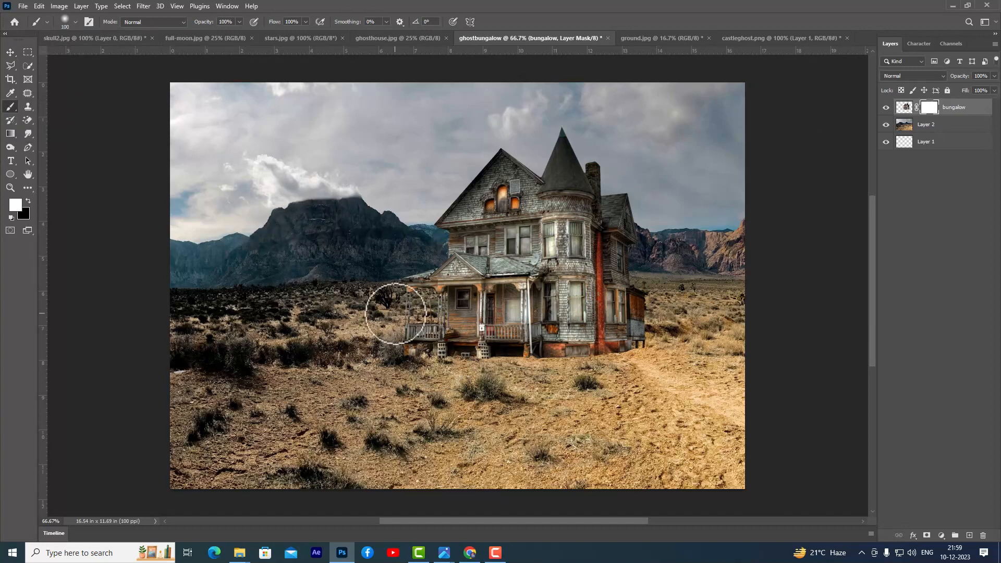
key("bracketright")
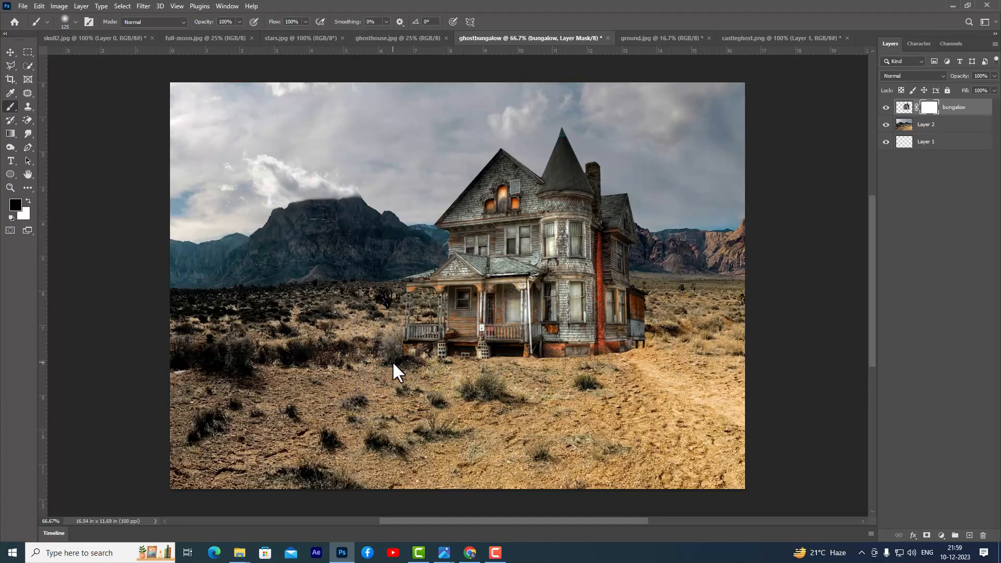
mouse_move(437, 375)
left_mouse_down()
mouse_move(607, 372)
mouse_move(655, 358)
mouse_move(497, 374)
mouse_move(378, 357)
left_mouse_up()
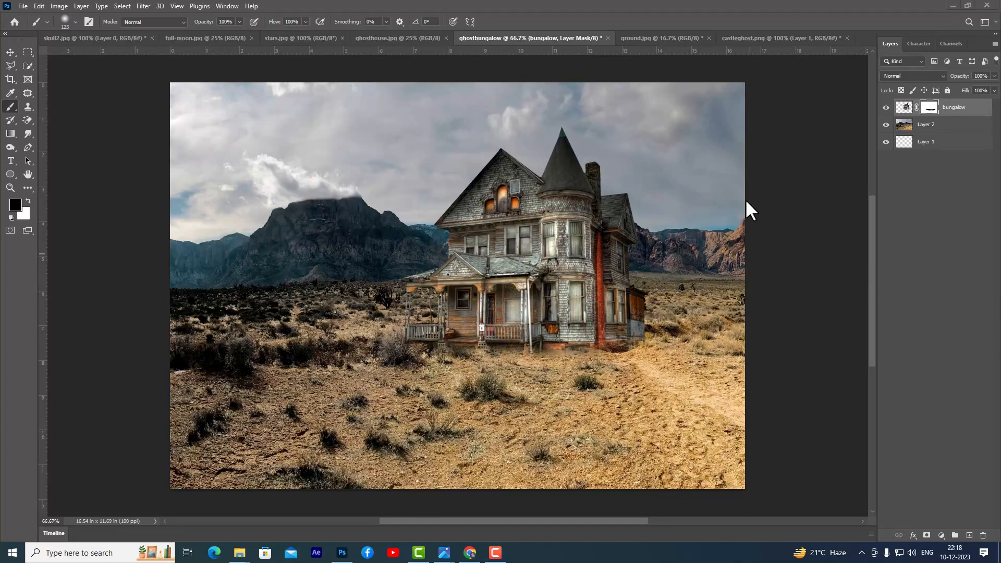
Step: Rename the desert ground layer as landscape
left_click(953, 123)
double_click(926, 125)
type("b")
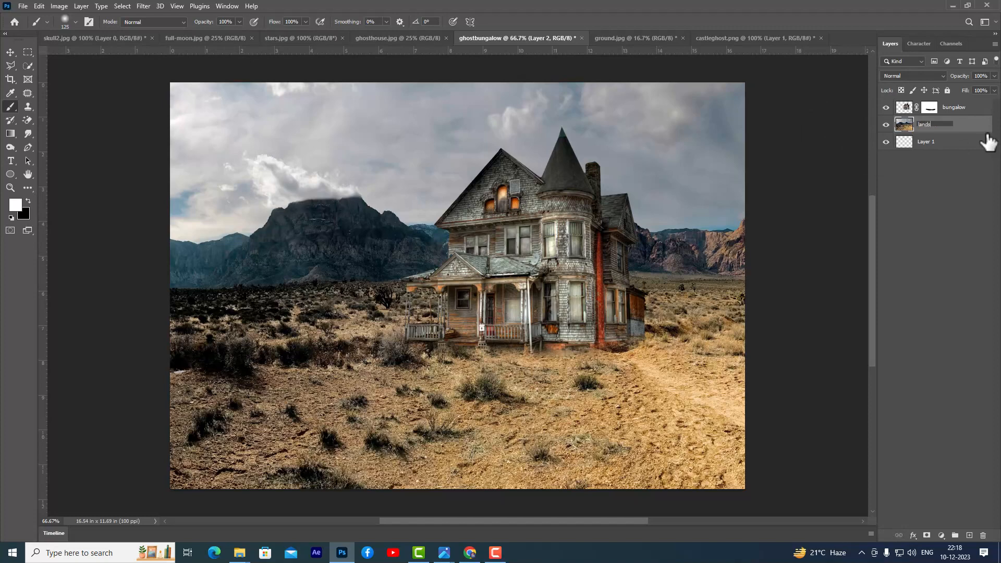
key("Return")
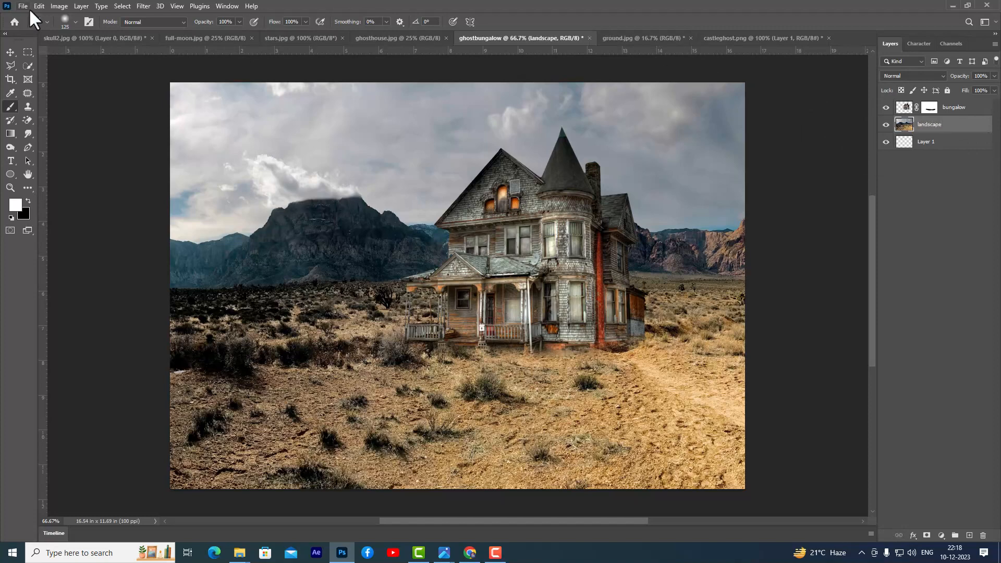
Step: Select the landscape's sky with the Quick Selection tool at 40 px and fill it with black on a new layer
left_click(29, 68)
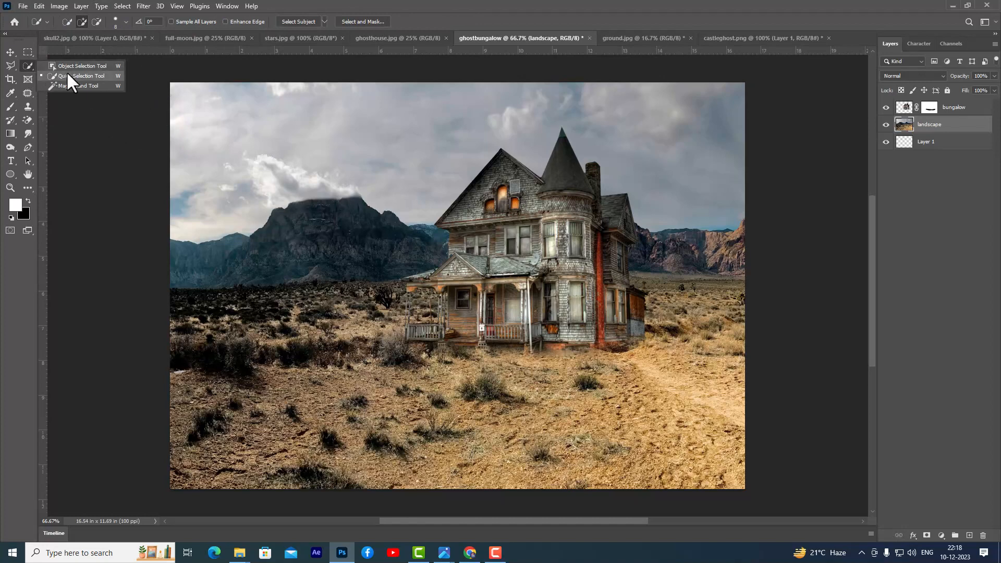
key("bracketright")
key("bracketright")
key("bracketright")
key("bracketright")
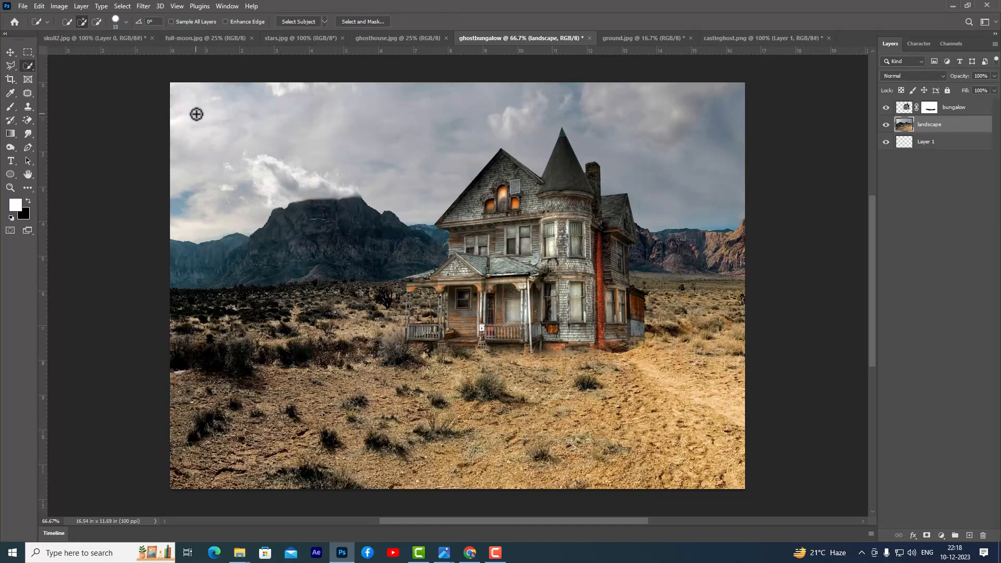
mouse_move(190, 100)
left_mouse_down()
mouse_move(293, 145)
mouse_move(528, 121)
left_mouse_up()
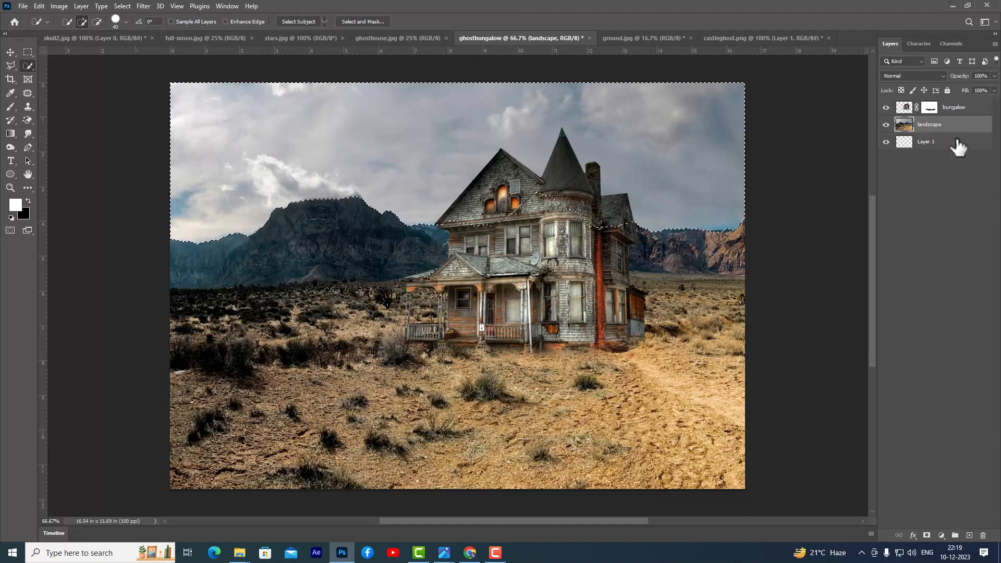
left_click(970, 535)
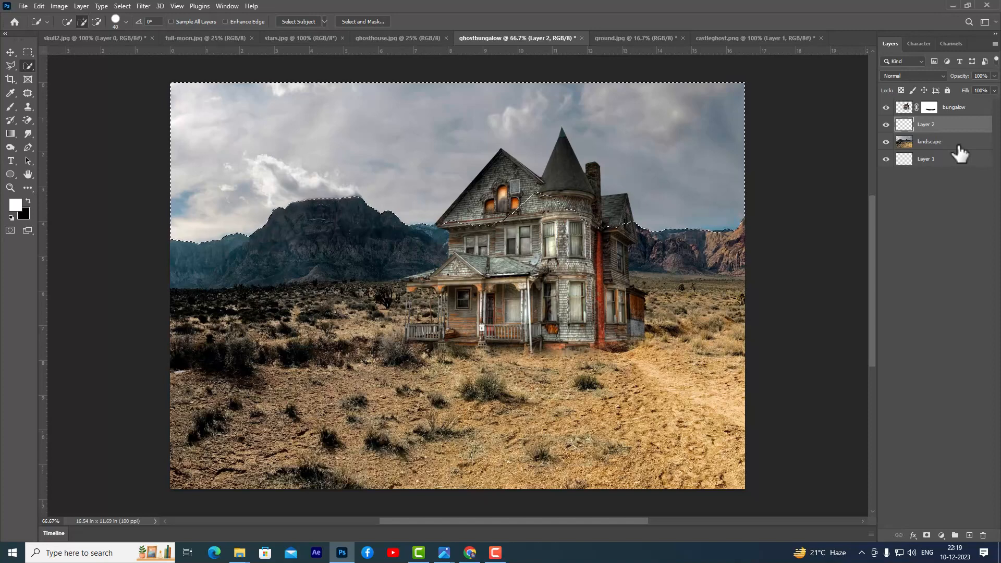
key("ctrl+BackSpace")
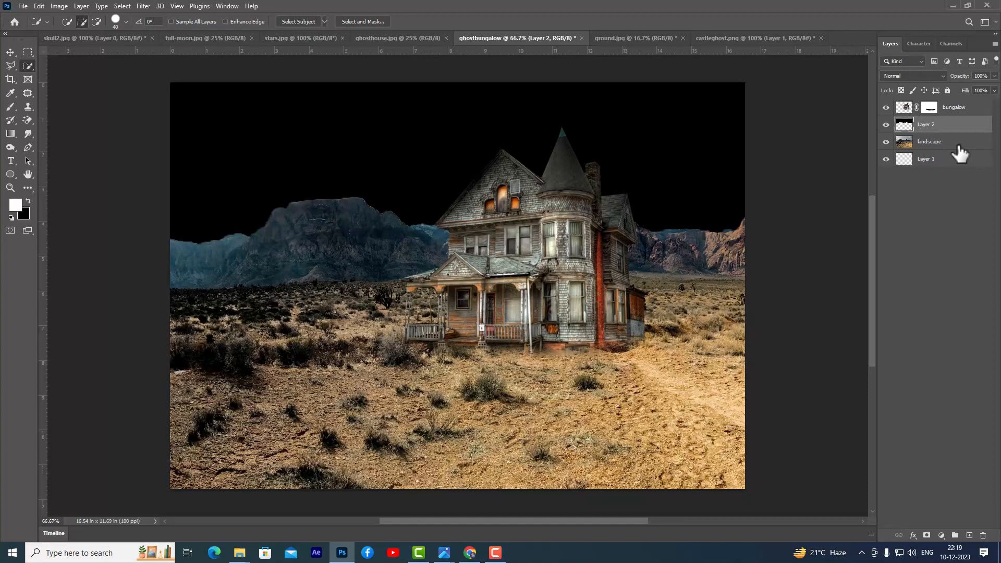
Step: Open the treewithoutleaves image and duplicate its Blue channel
key("ctrl+o")
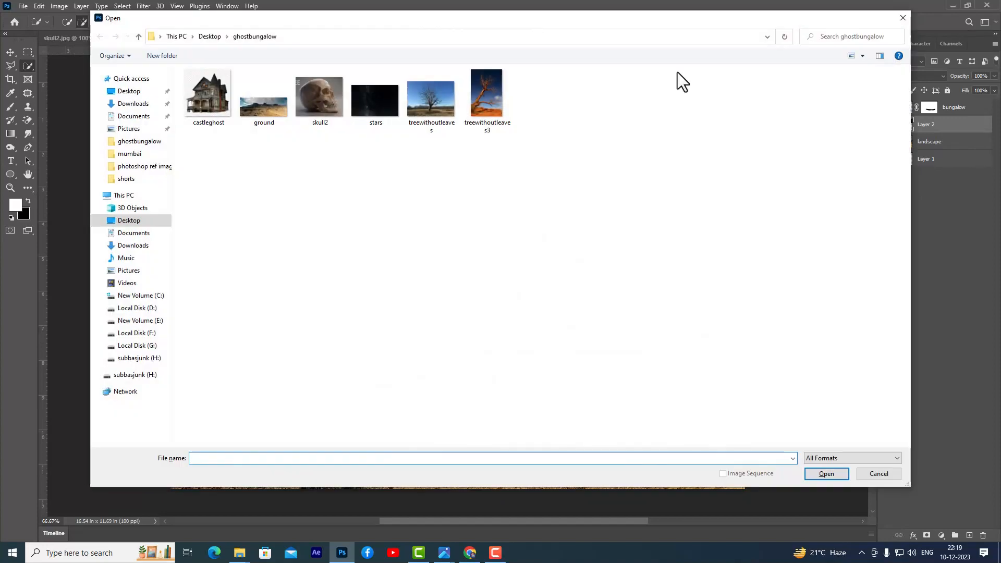
left_click(434, 106)
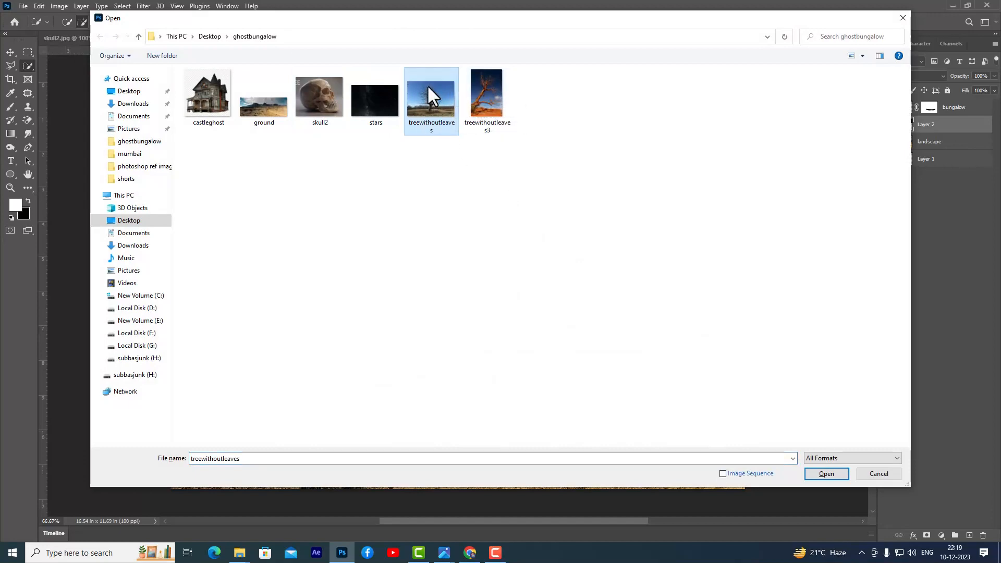
left_click(826, 474)
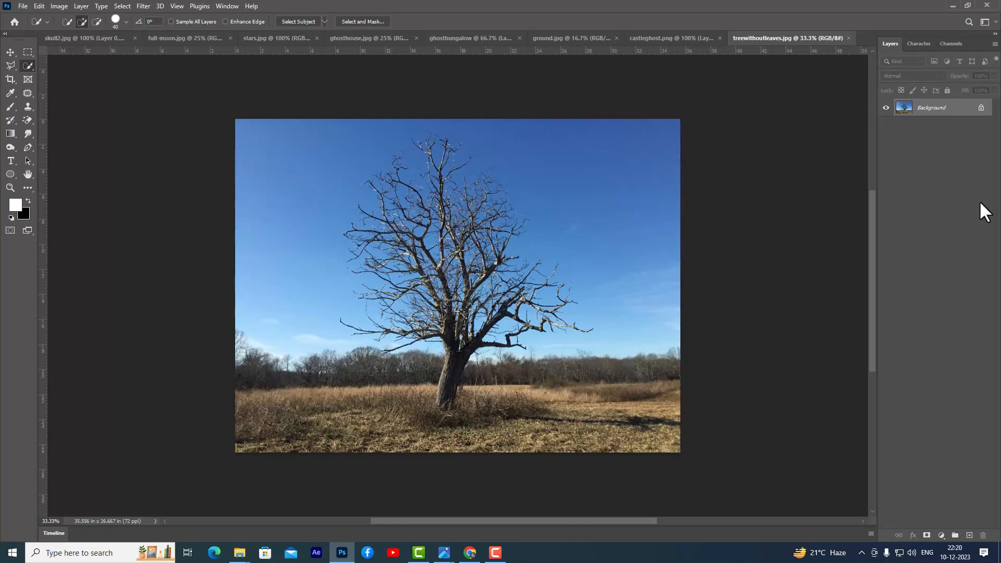
left_click(952, 44)
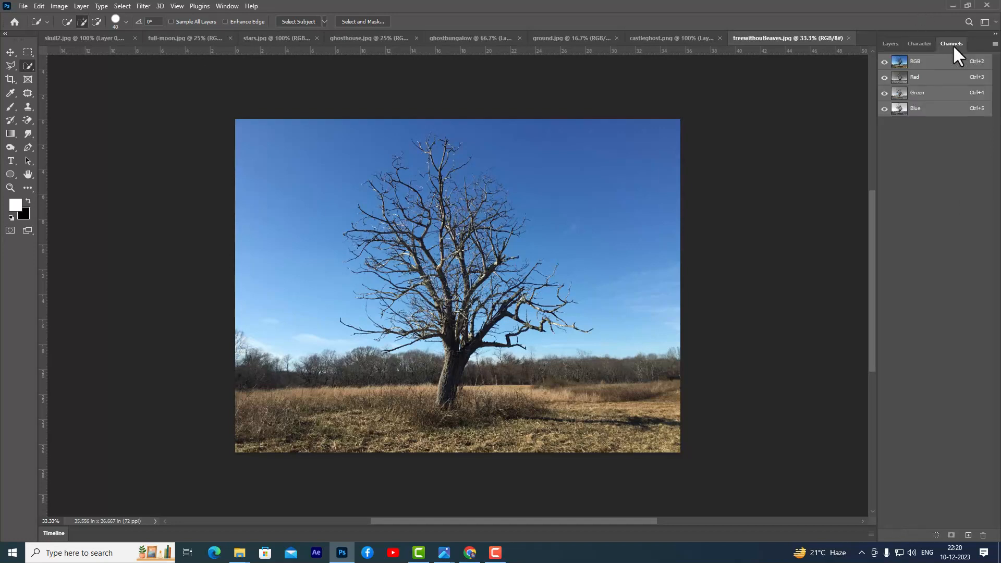
left_click(900, 111)
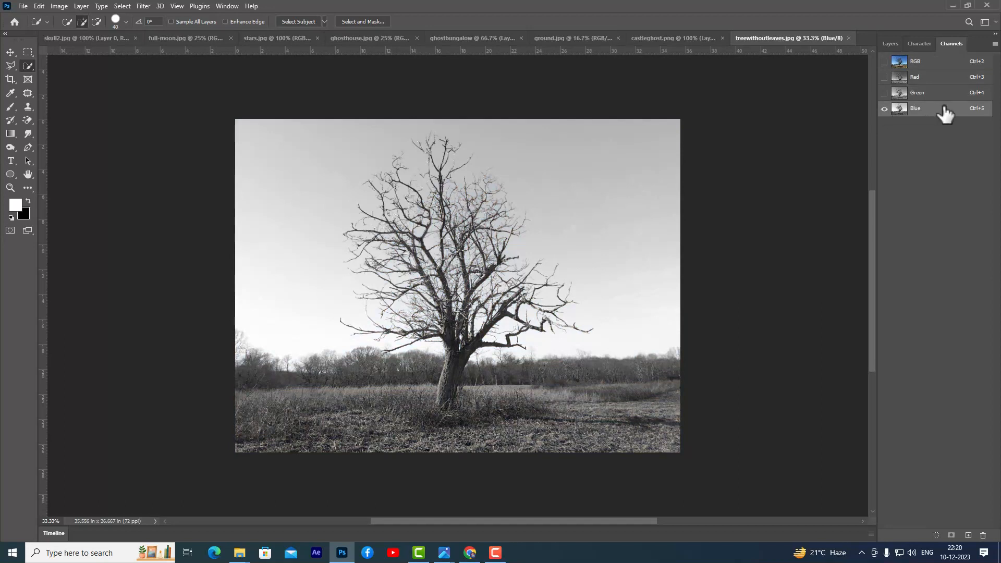
left_click_drag(955, 112, 969, 534)
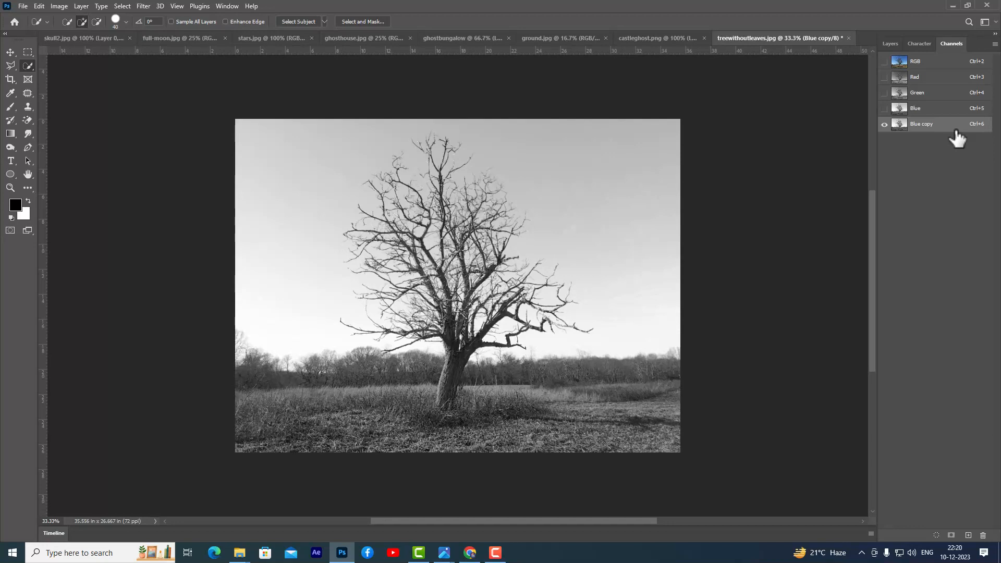
Step: Raise the contrast of the Blue copy channel with Levels, setting the input black point to 87 and white point to 176
key("ctrl+l")
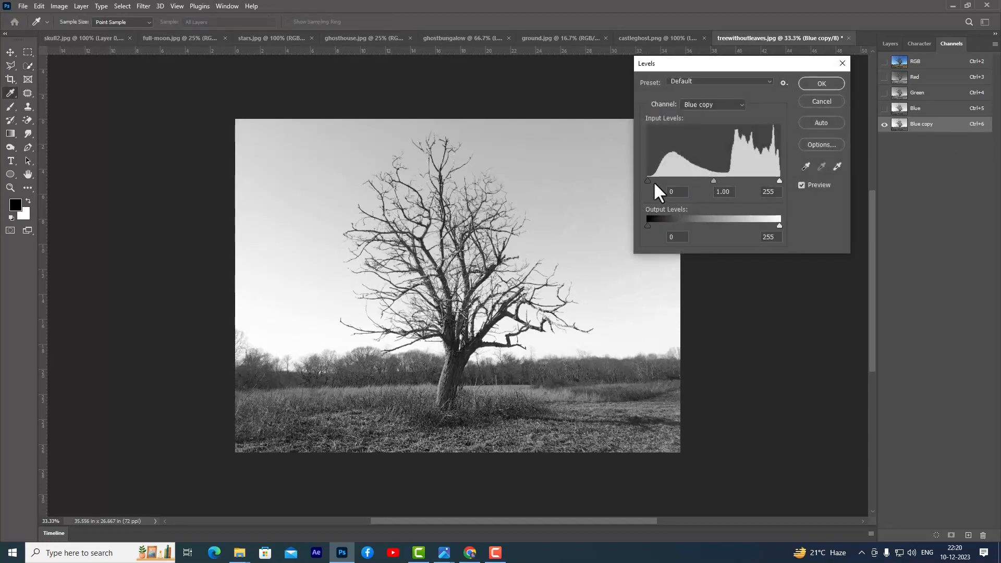
left_click_drag(779, 180, 751, 181)
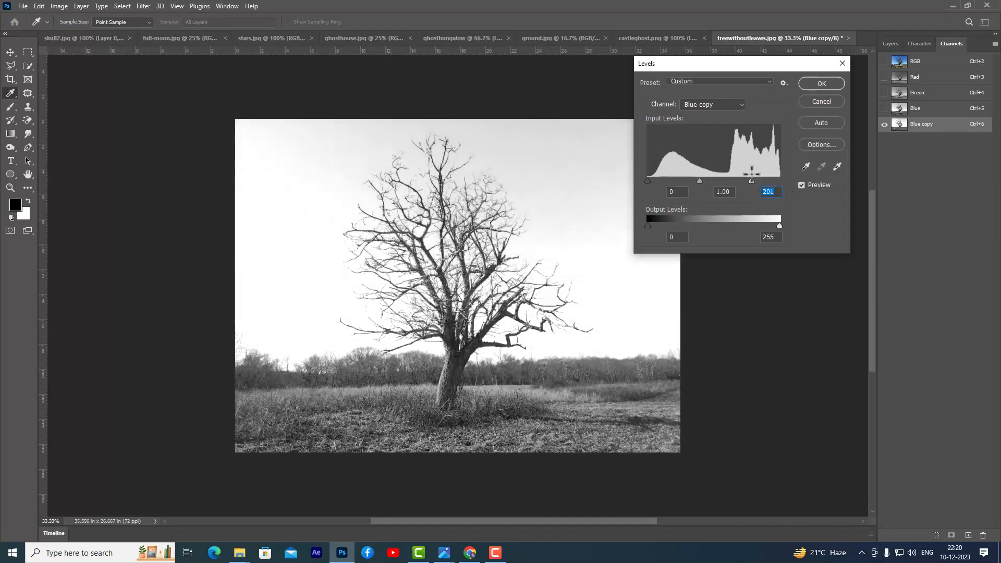
left_click_drag(648, 181, 693, 180)
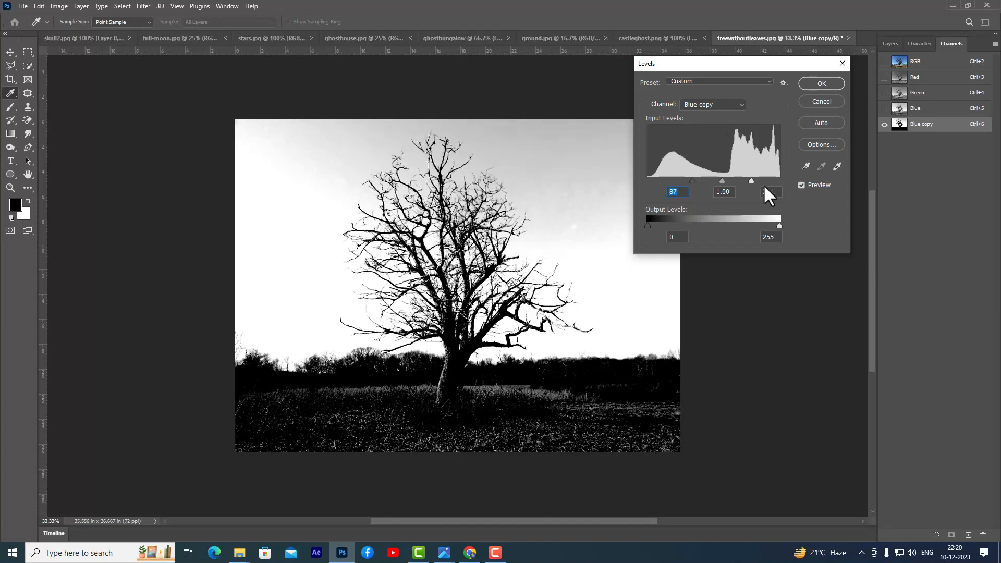
left_click_drag(750, 181, 737, 180)
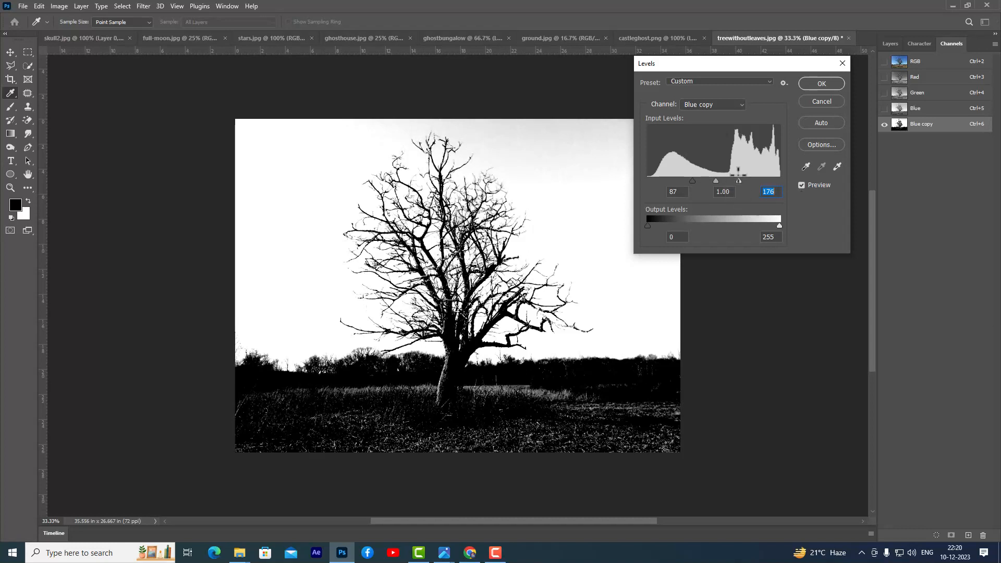
left_click(820, 79)
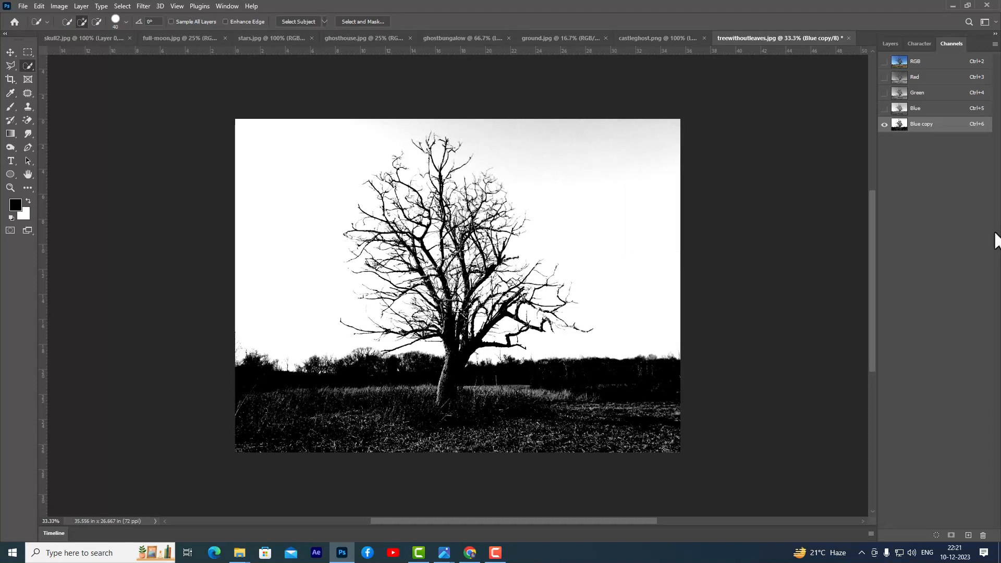
Step: Load the Blue copy channel as a selection, turn it into a layer mask on the tree layer, and invert the mask
left_click(899, 125, "ctrl")
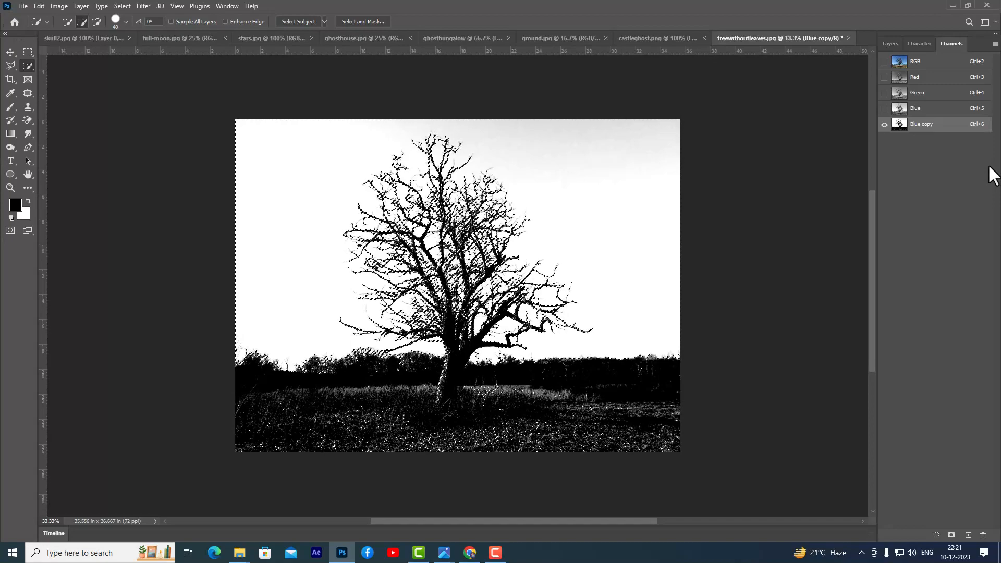
left_click(888, 44)
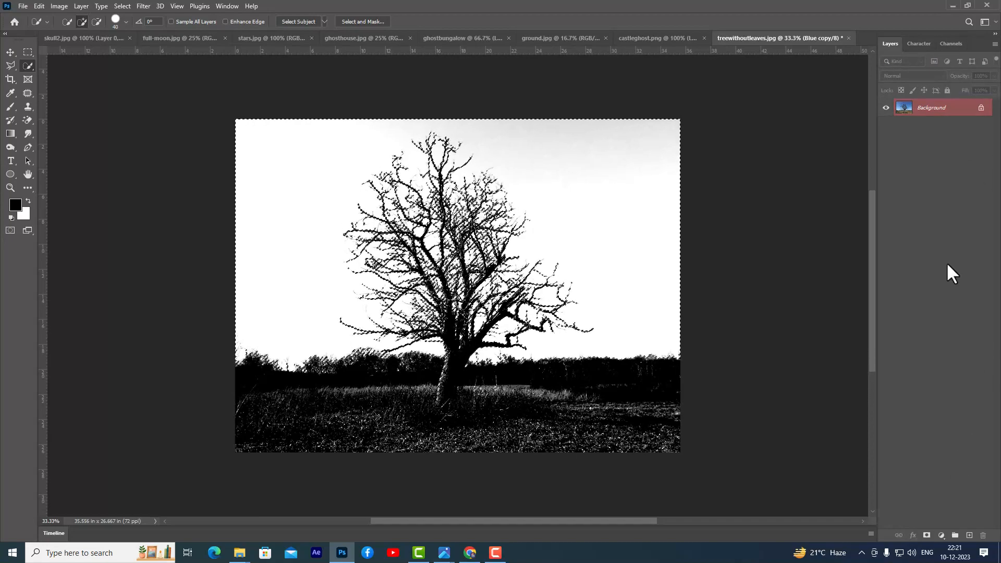
left_click(927, 537)
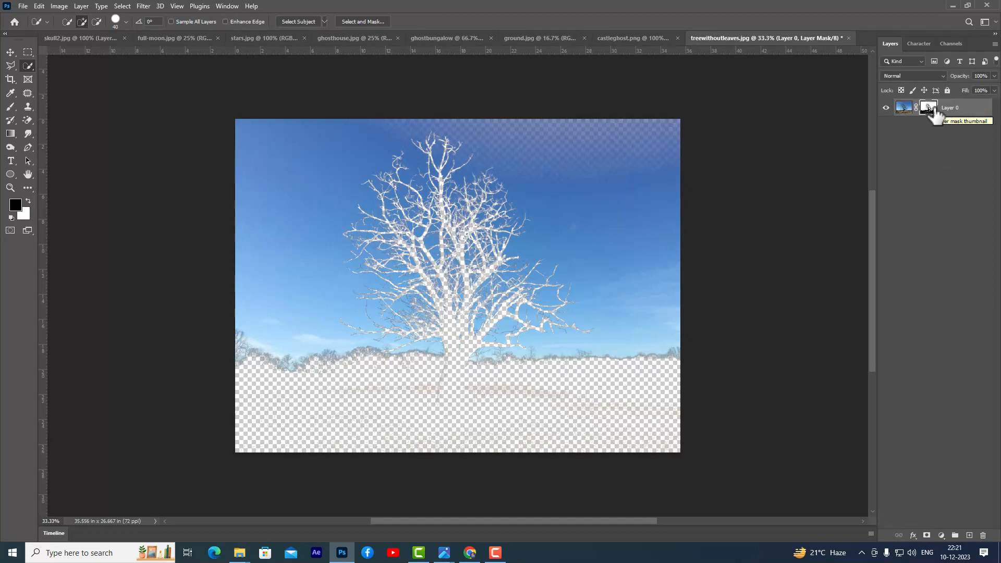
key("ctrl+i")
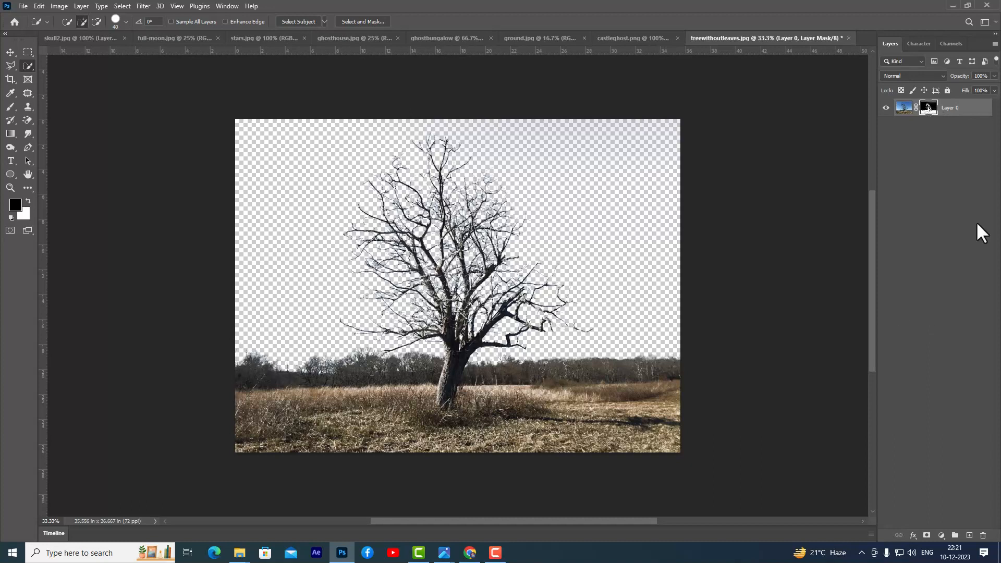
Step: Display the tree layer's mask and paint white over the ground with a 400 px brush in Overlay mode
left_click(929, 111, "alt")
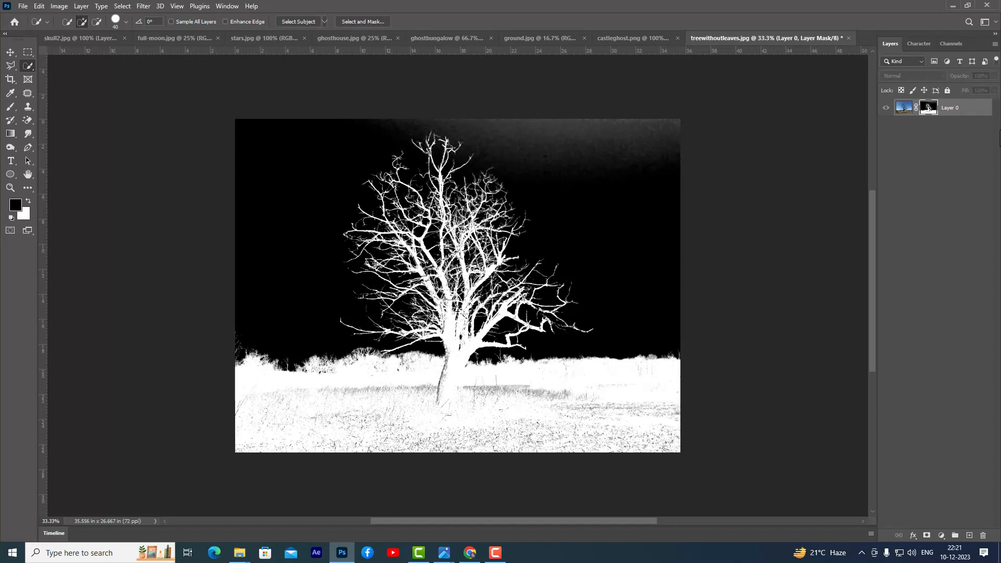
left_click_drag(8, 107, 50, 107)
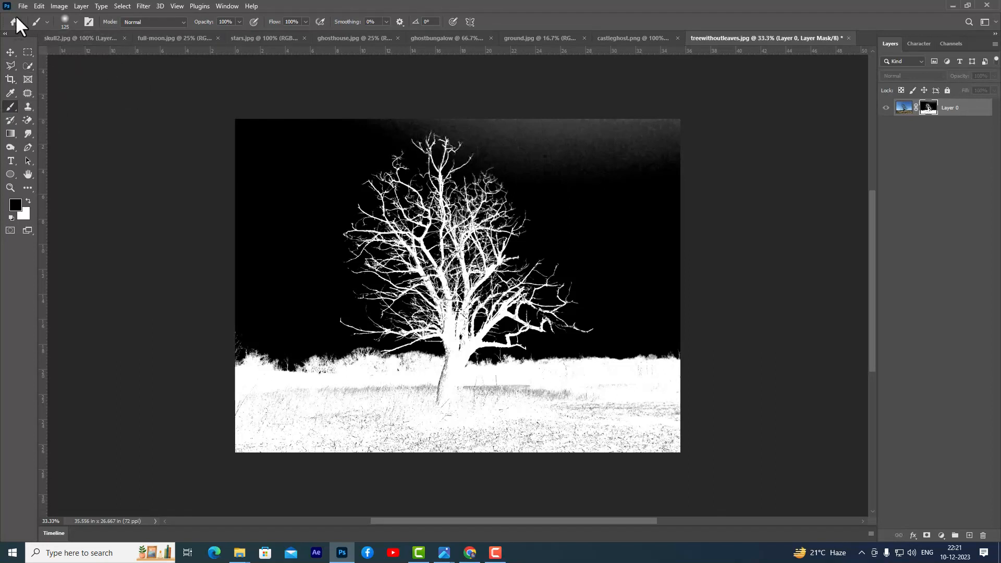
left_click(159, 22)
left_click(155, 164)
left_click(29, 201)
key("bracketright")
key("bracketright")
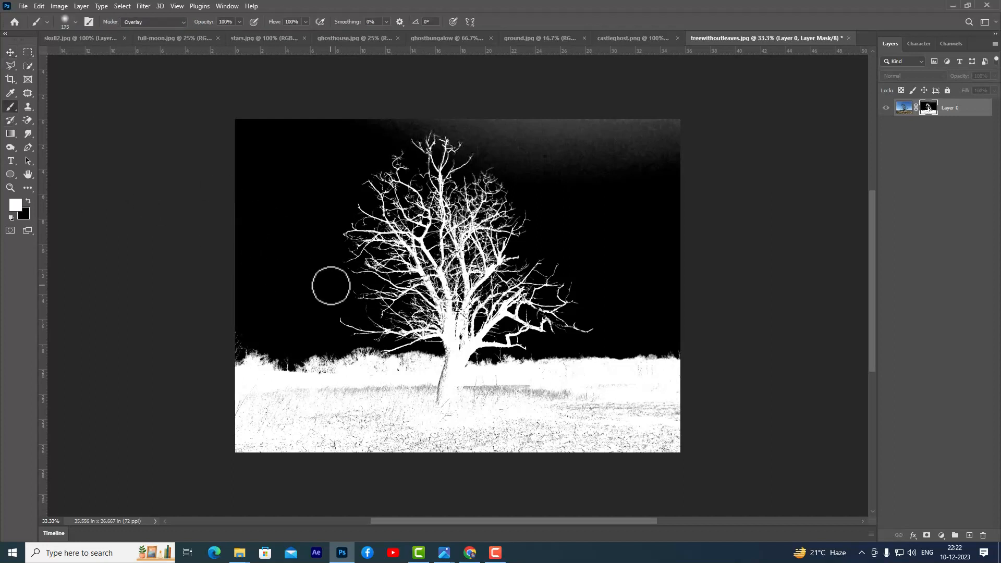
key("bracketright")
key("bracketright")
key("bracketright")
key("bracketright")
key("bracketright")
mouse_move(394, 413)
left_mouse_down()
mouse_move(283, 398)
mouse_move(491, 404)
mouse_move(399, 393)
mouse_move(616, 389)
mouse_move(432, 373)
mouse_move(452, 344)
mouse_move(426, 415)
mouse_move(610, 407)
mouse_move(401, 331)
mouse_move(443, 322)
mouse_move(451, 373)
mouse_move(410, 415)
mouse_move(617, 413)
mouse_move(577, 441)
mouse_move(662, 461)
left_mouse_up()
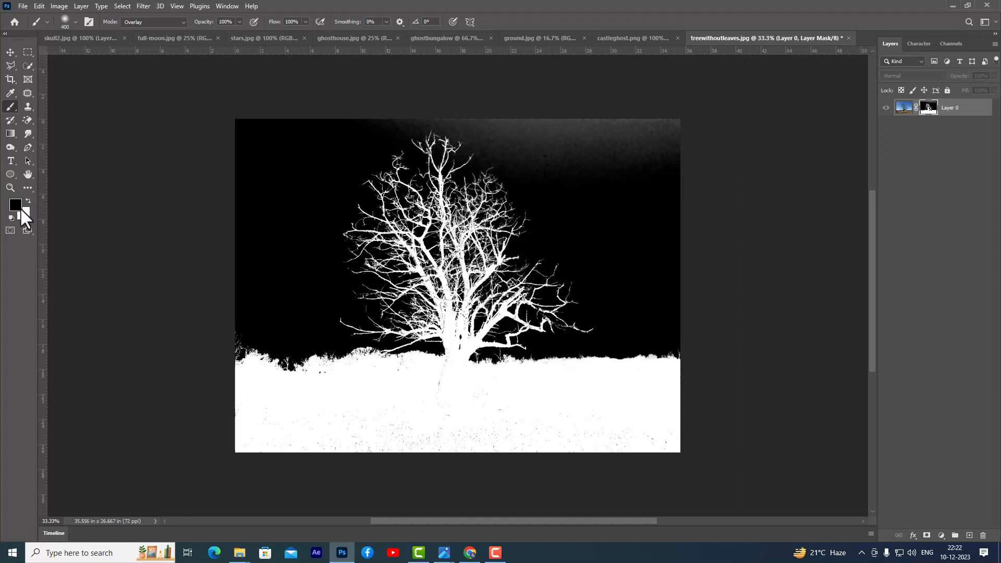
Step: Paint black over the sky in the mask with the Overlay brush, and return to the image with the brush mode set to Normal
mouse_move(407, 137)
left_mouse_down()
mouse_move(535, 144)
mouse_move(491, 155)
mouse_move(782, 119)
left_mouse_up()
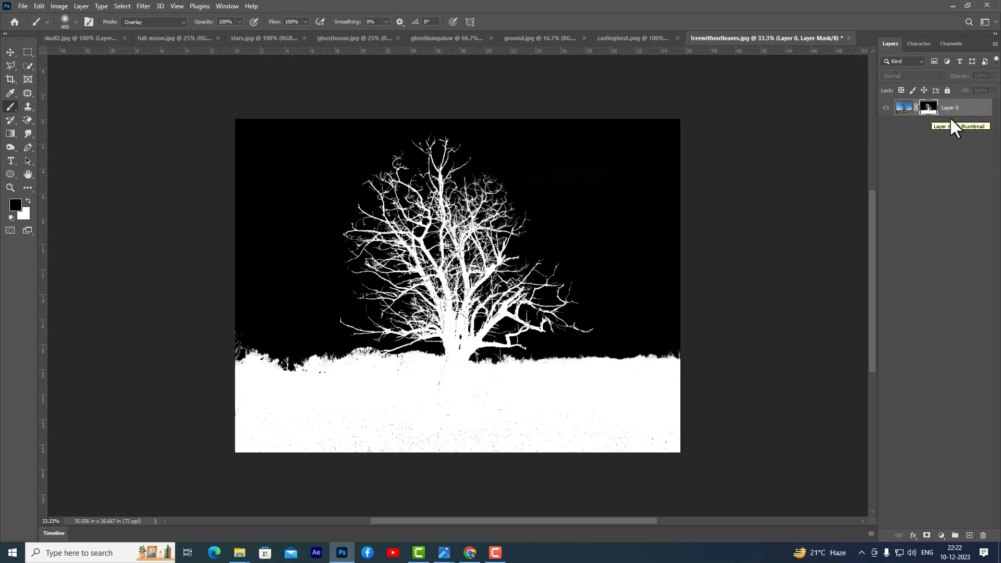
left_click(927, 109, "alt")
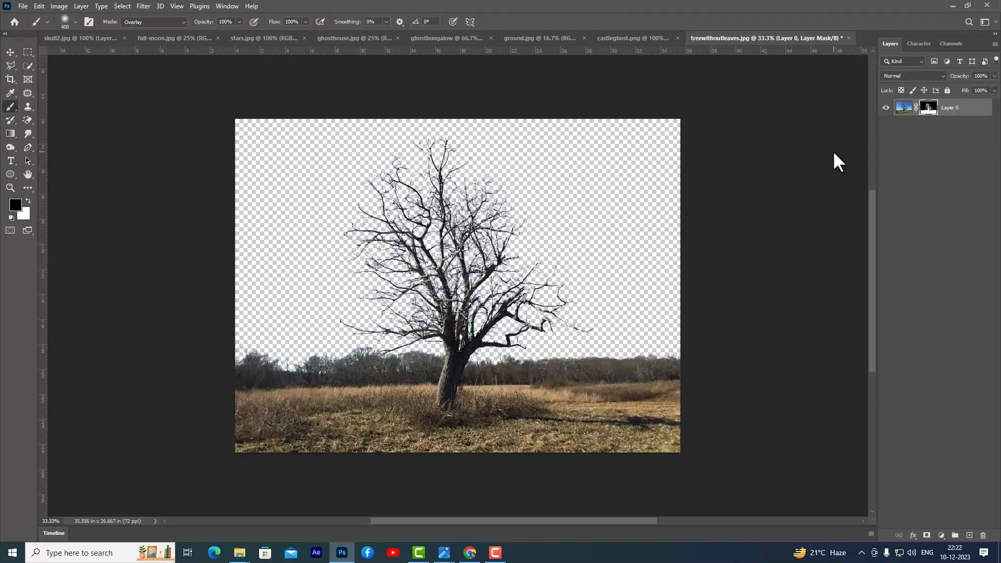
left_click(159, 20)
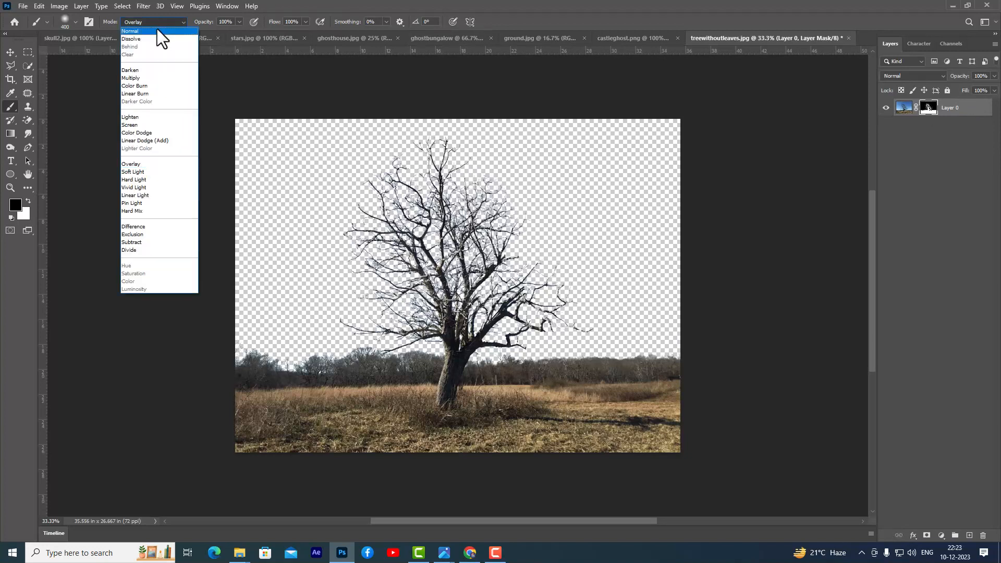
left_click(158, 29)
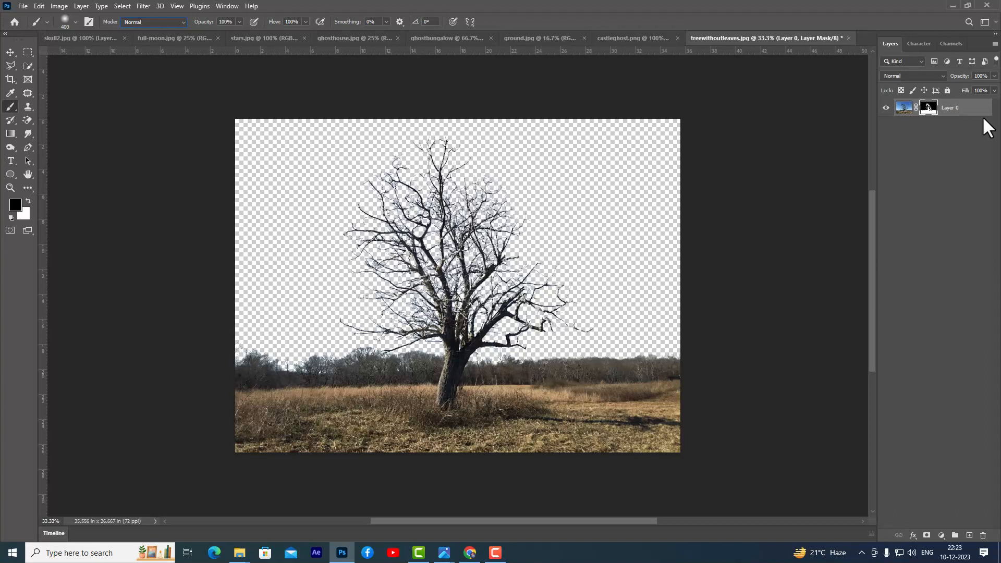
Step: Add a new layer beneath the tree layer and check the cut-out against a white fill, finishing with a black fill
key("x")
left_click(969, 536, "ctrl")
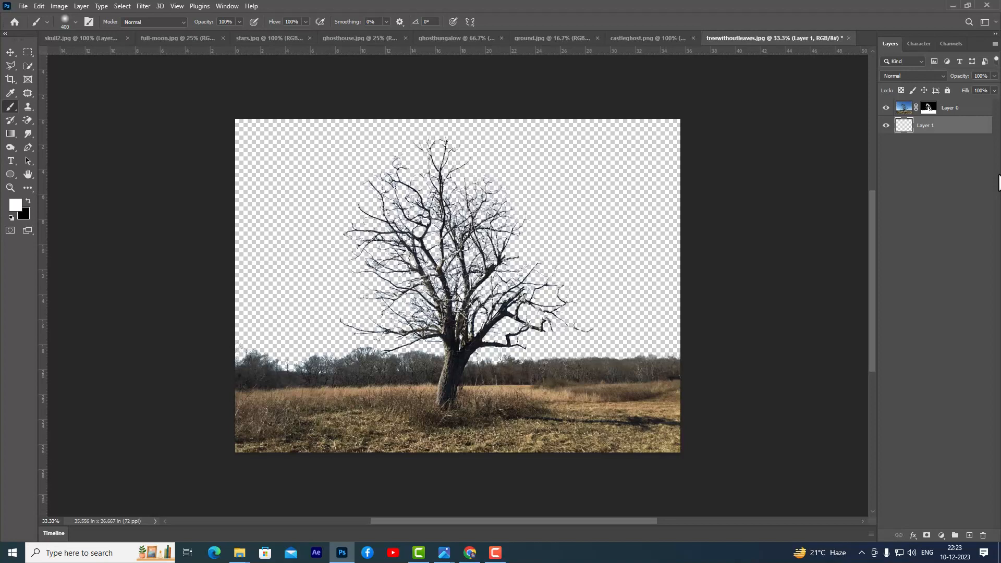
key("alt+BackSpace")
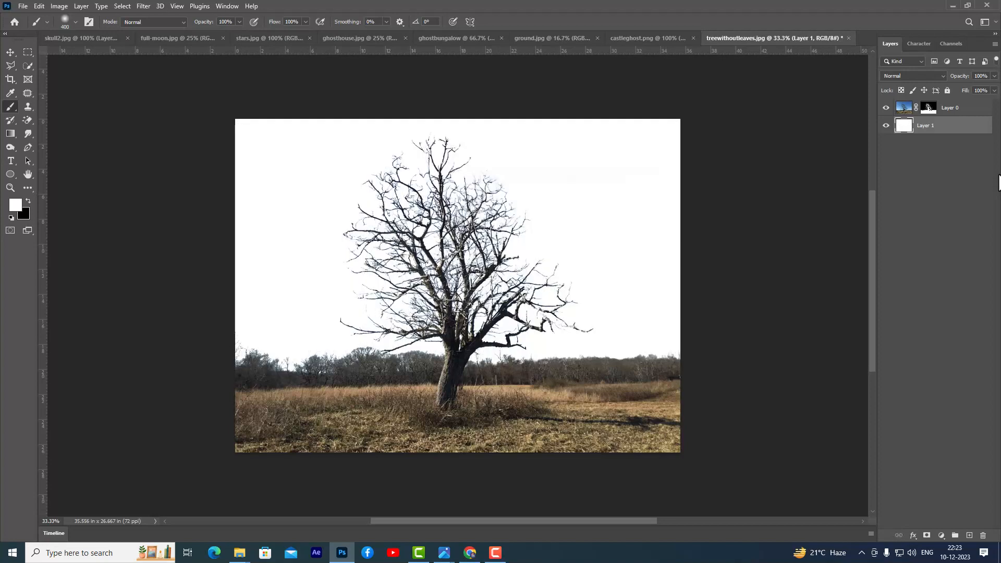
key("ctrl+BackSpace")
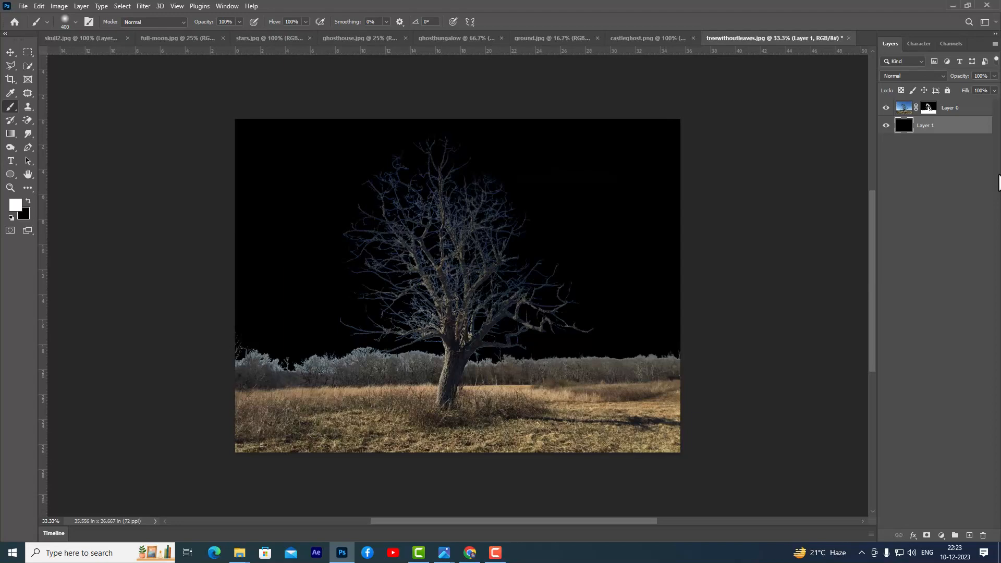
key("ctrl+plus")
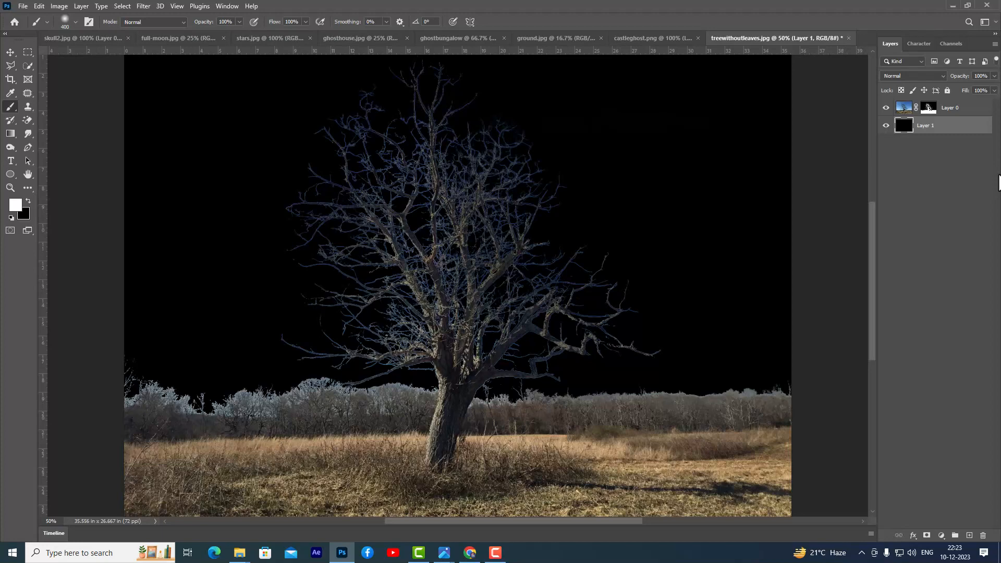
Step: Load the tree layer's mask as a selection and contract it by 2 pixels
left_click(959, 111)
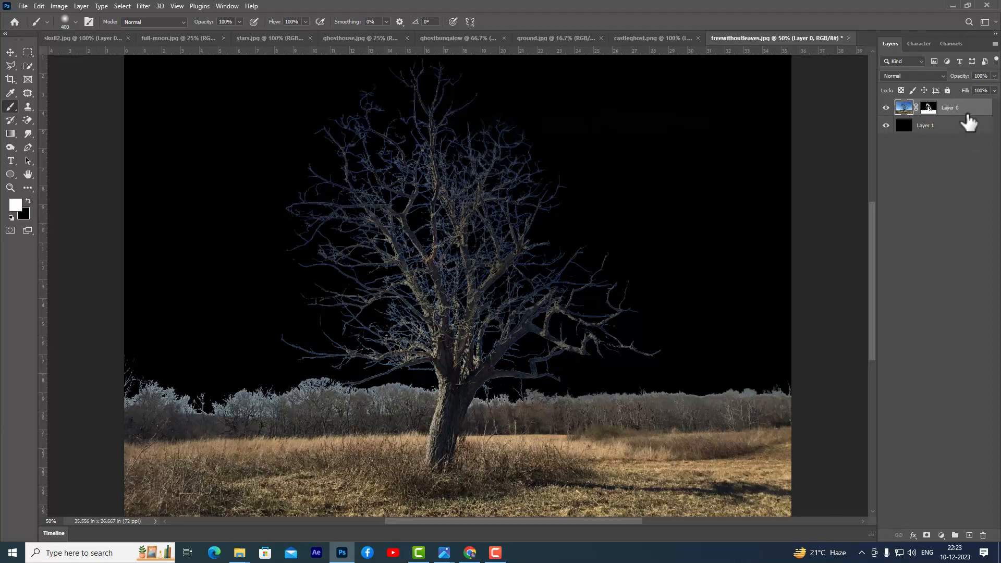
left_click(933, 117, "ctrl")
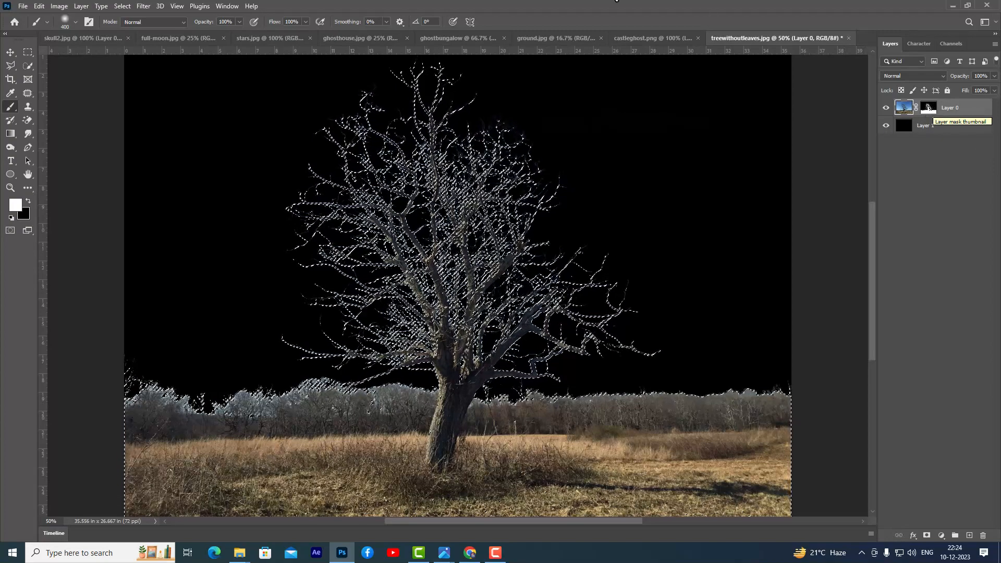
left_click(126, 8)
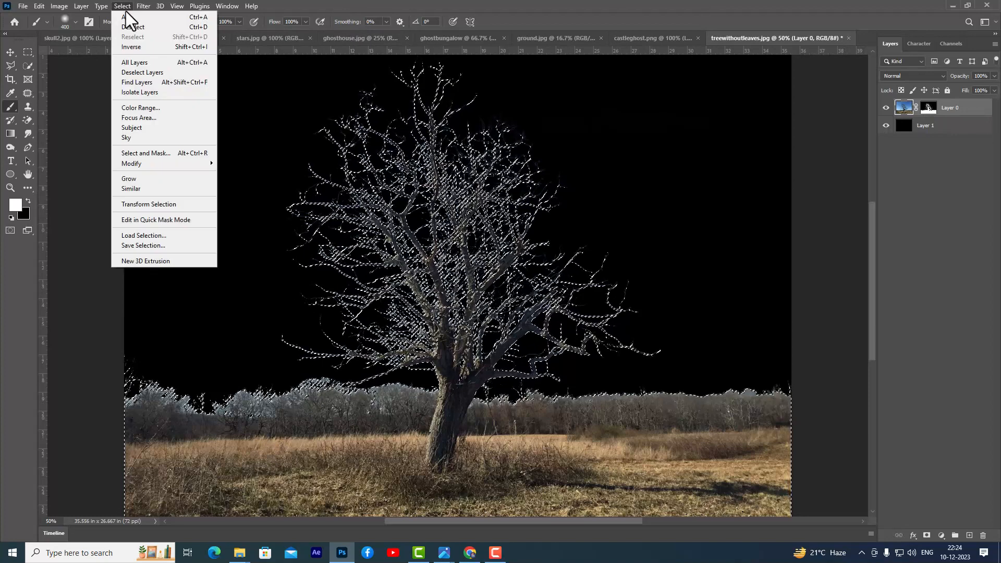
mouse_move(161, 165)
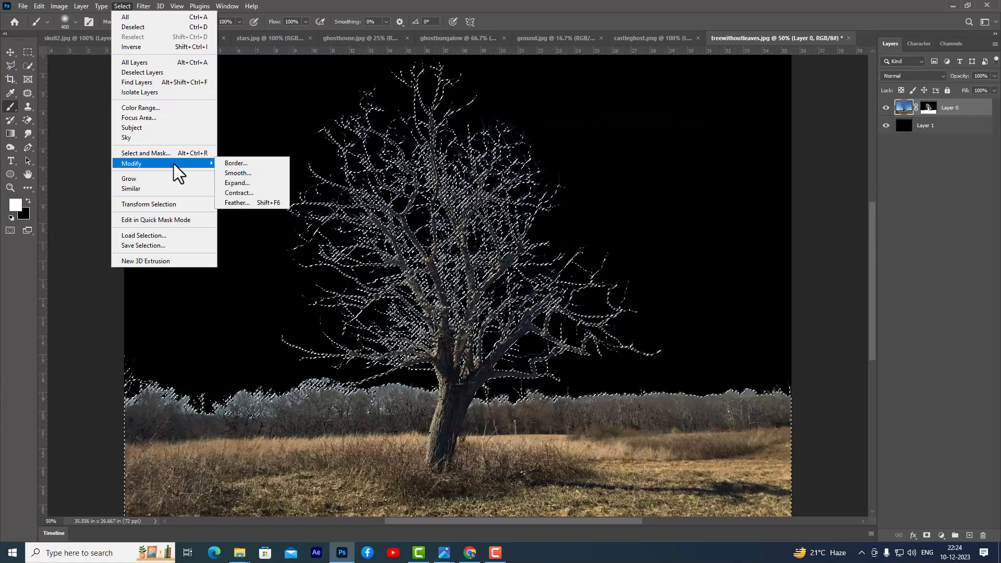
left_click(264, 194)
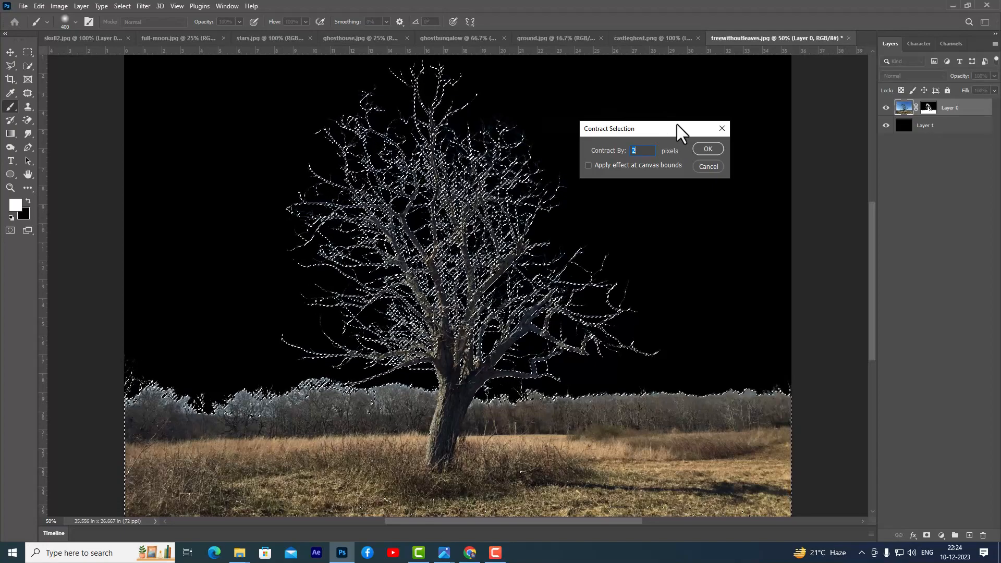
key("Return")
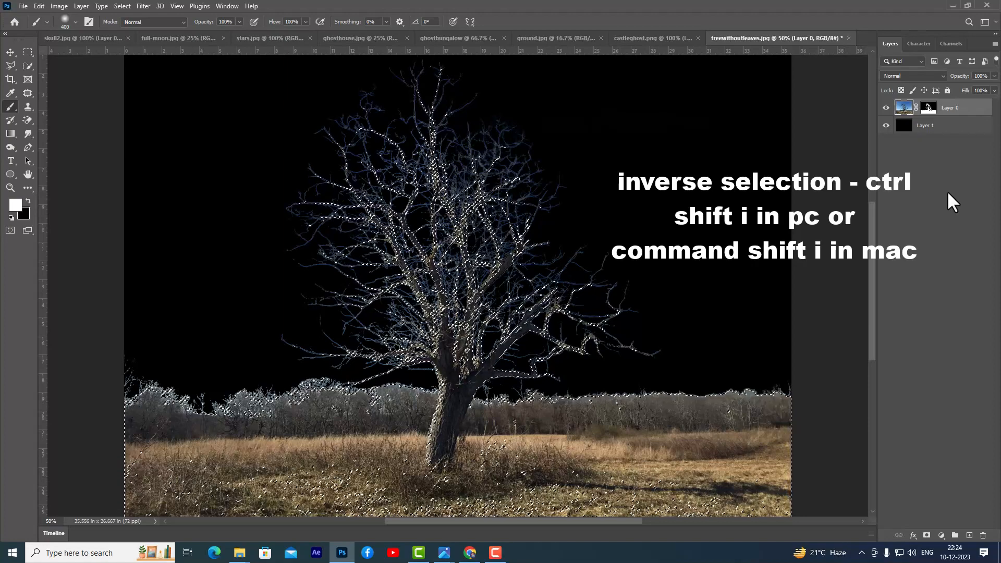
Step: Invert the selection and add a Color Balance adjustment layer above the tree layer
left_click(122, 6)
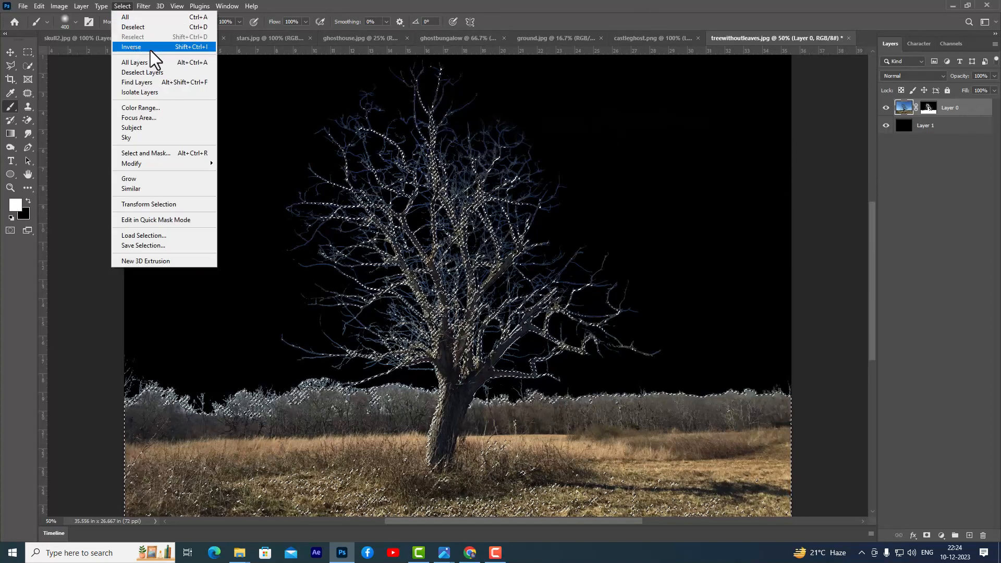
left_click(164, 50)
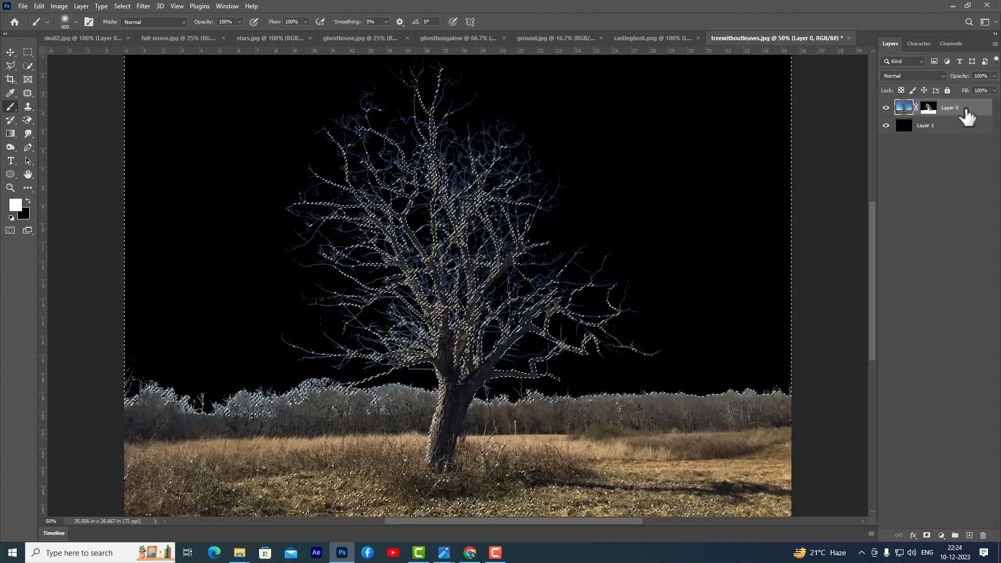
left_click(941, 537)
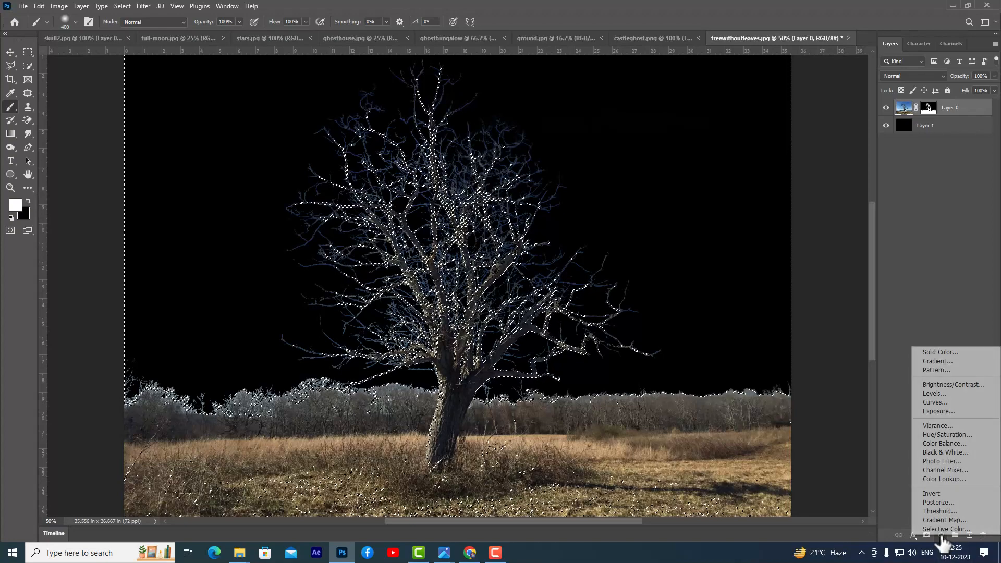
left_click(966, 444)
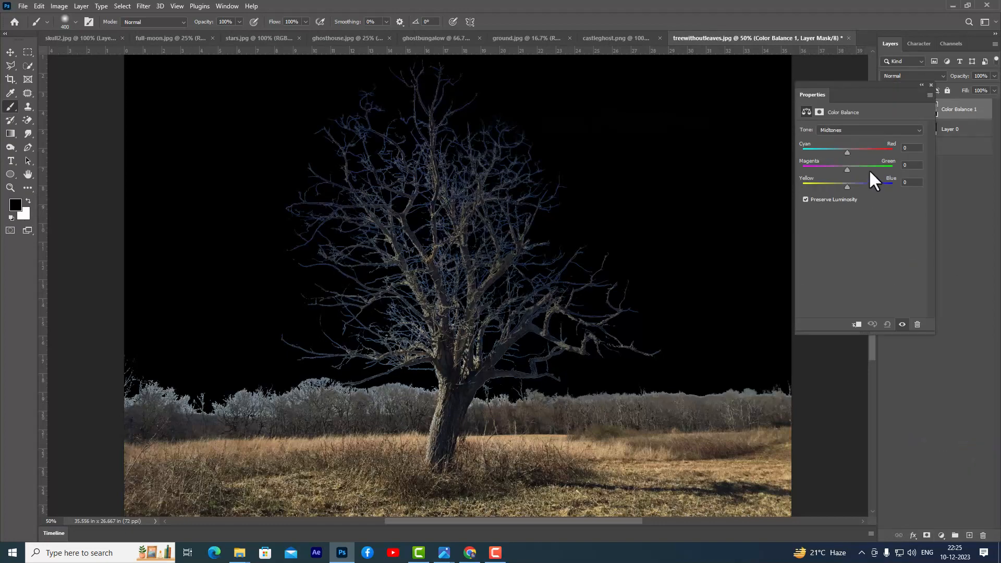
Step: Set the Color Balance midtones to Cyan-Red +65, Magenta-Green +50 and Yellow-Blue -36
left_click_drag(836, 83, 742, 83)
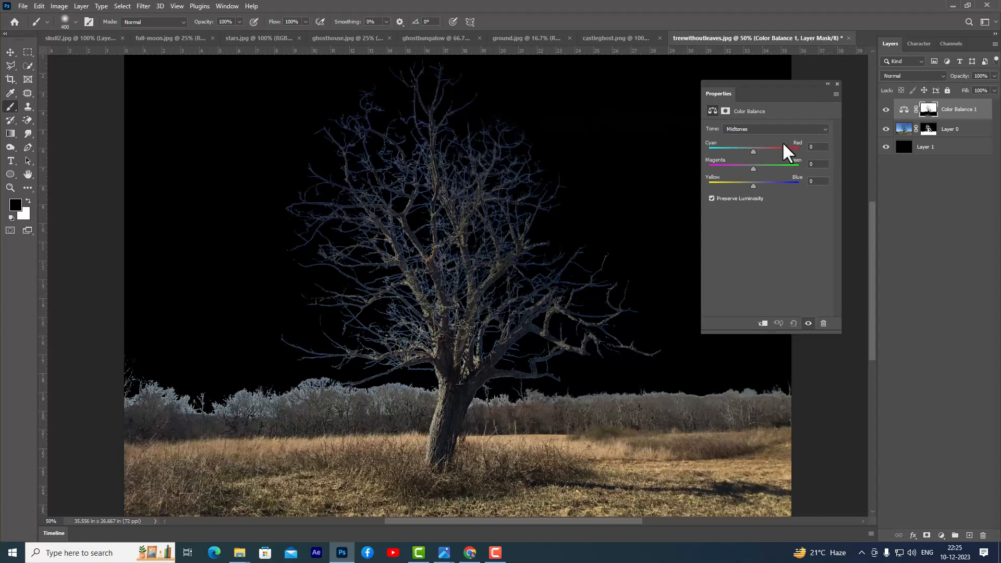
left_click_drag(746, 84, 741, 97)
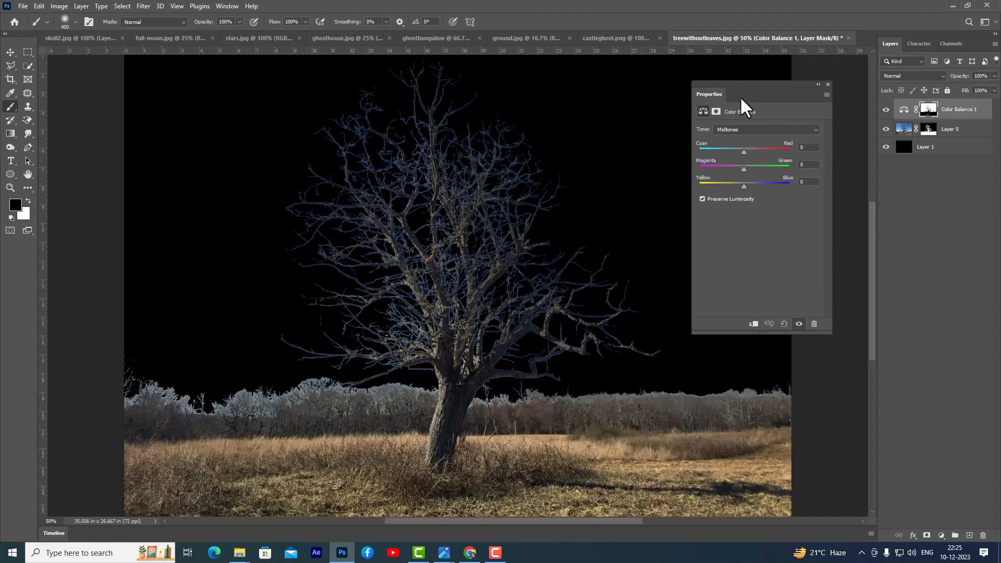
left_click_drag(744, 168, 755, 168)
left_click_drag(744, 187, 736, 186)
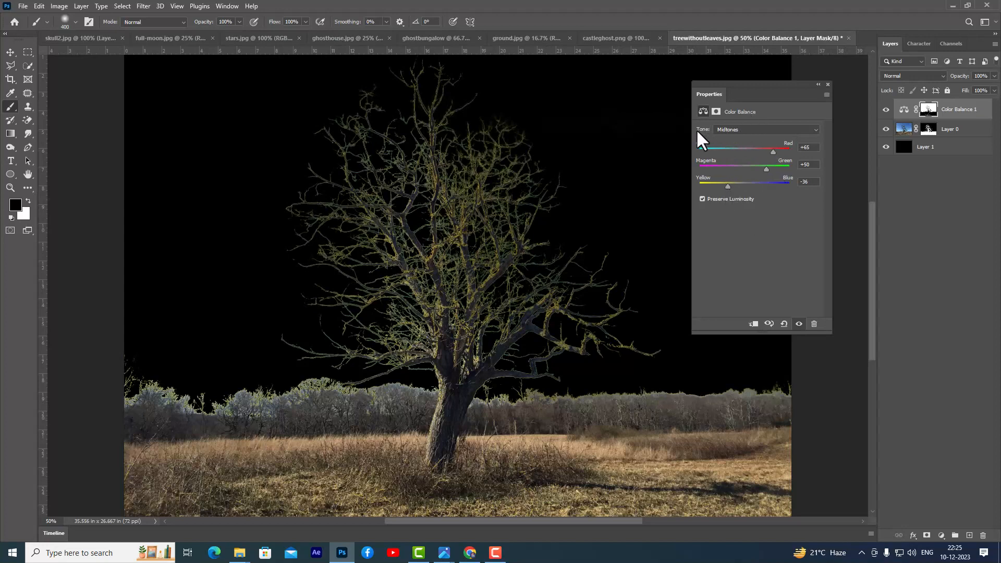
Step: Set the Color Balance shadows to Cyan-Red +5, Magenta-Green -7 and Yellow-Blue -7
left_click(727, 130)
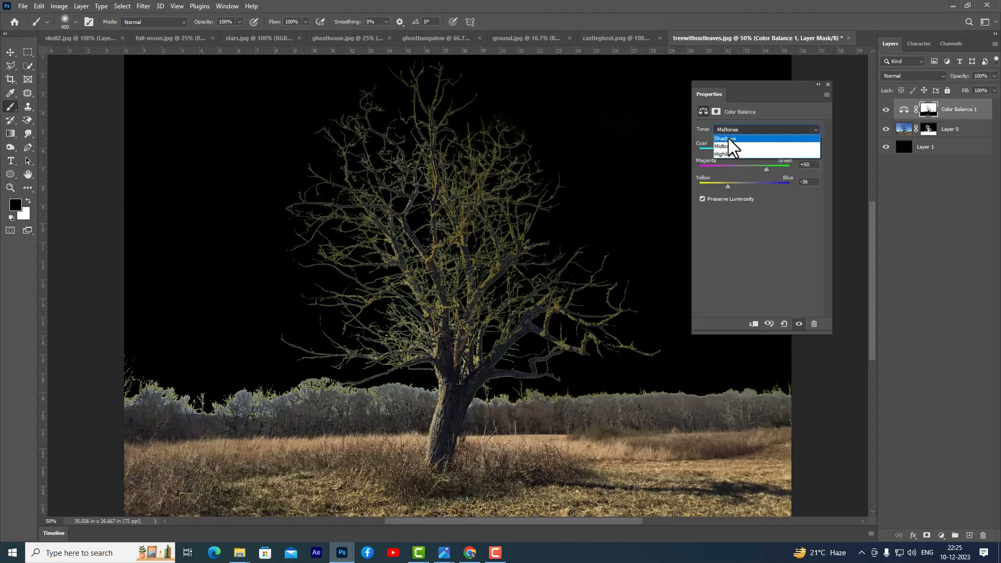
left_click(728, 138)
left_click_drag(744, 151, 757, 151)
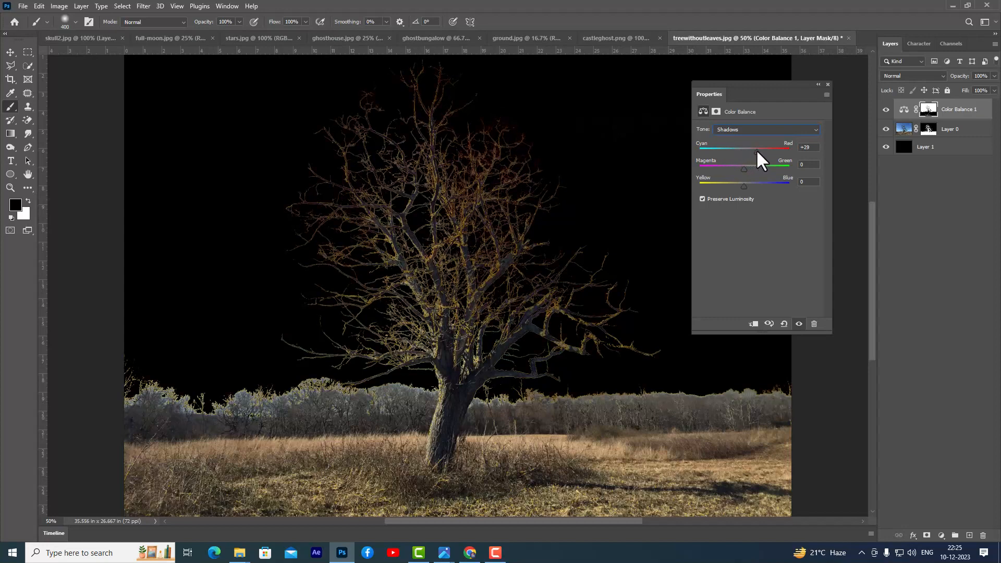
left_click_drag(743, 168, 752, 168)
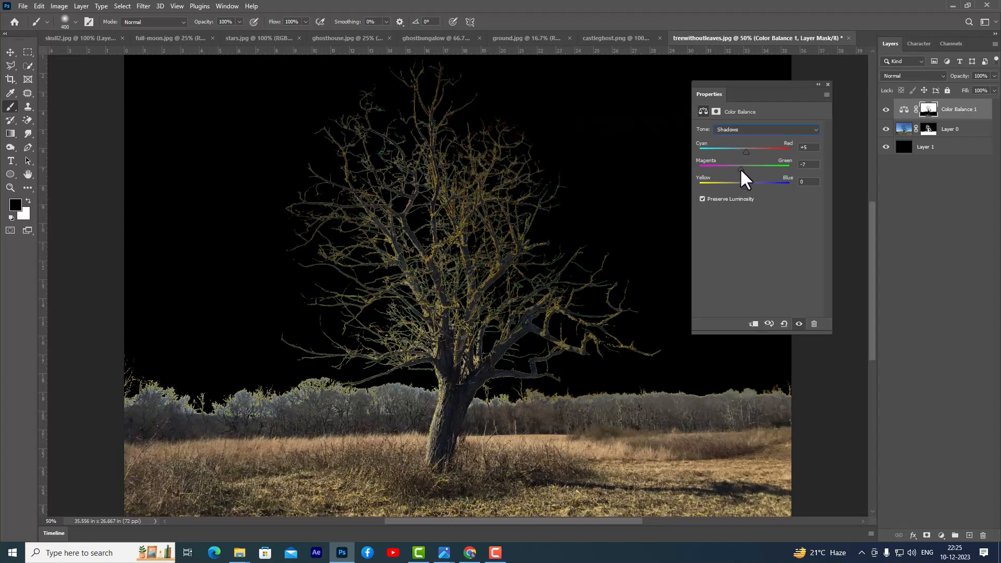
left_click_drag(742, 184, 740, 186)
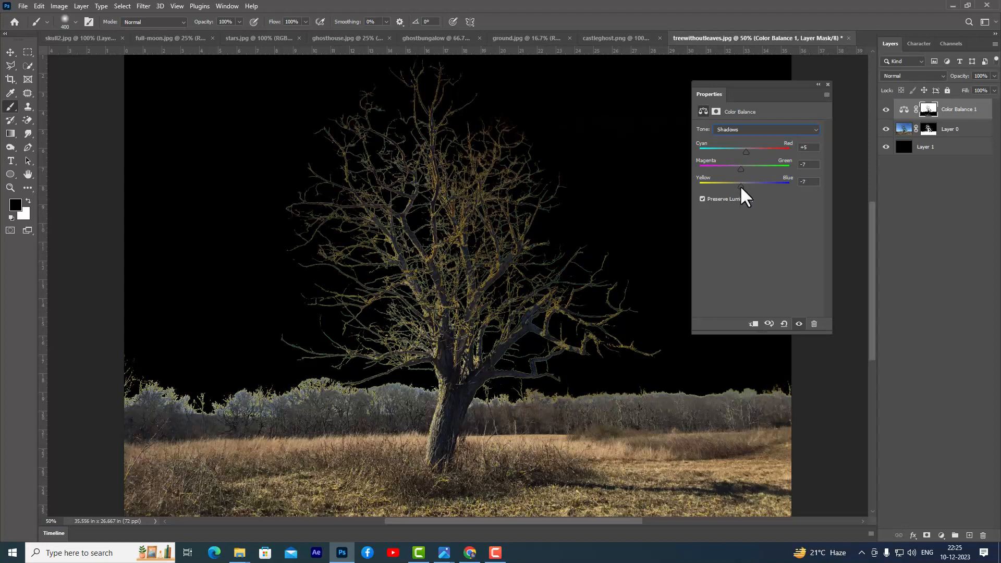
left_click(829, 84)
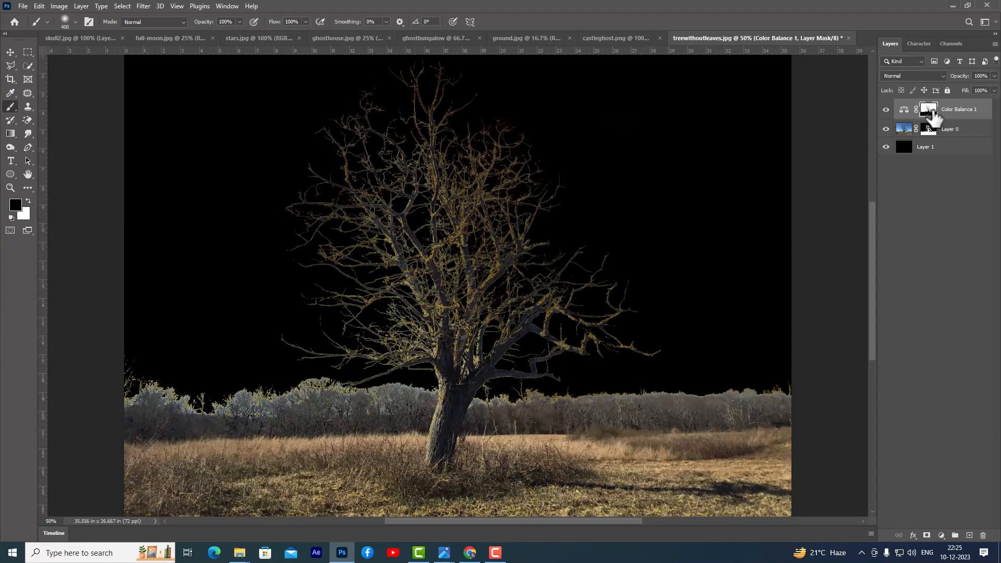
Step: Clip the Color Balance layer to the tree layer and add a clipped Hue/Saturation adjustment layer above it
left_click(971, 114, "alt")
left_click(942, 536)
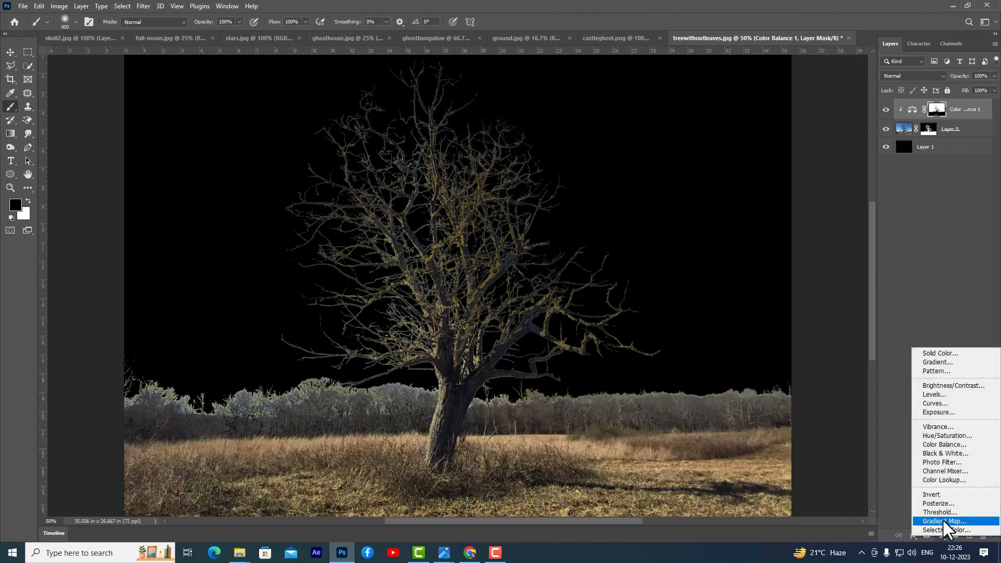
left_click(947, 436)
left_click(961, 120, "alt")
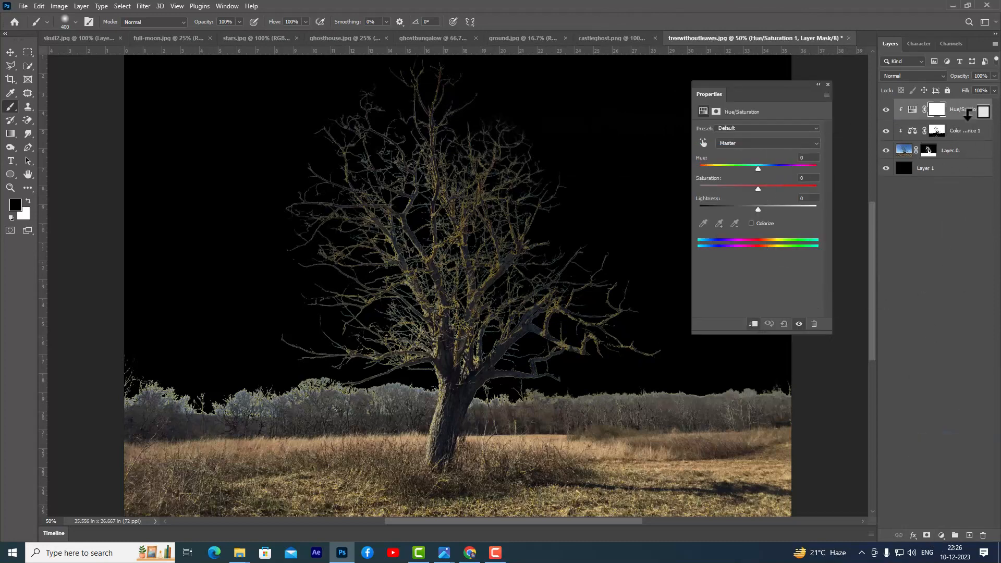
Step: Copy the Color Balance layer's mask onto the Hue/Saturation adjustment layer, replacing its existing mask
left_click(937, 132)
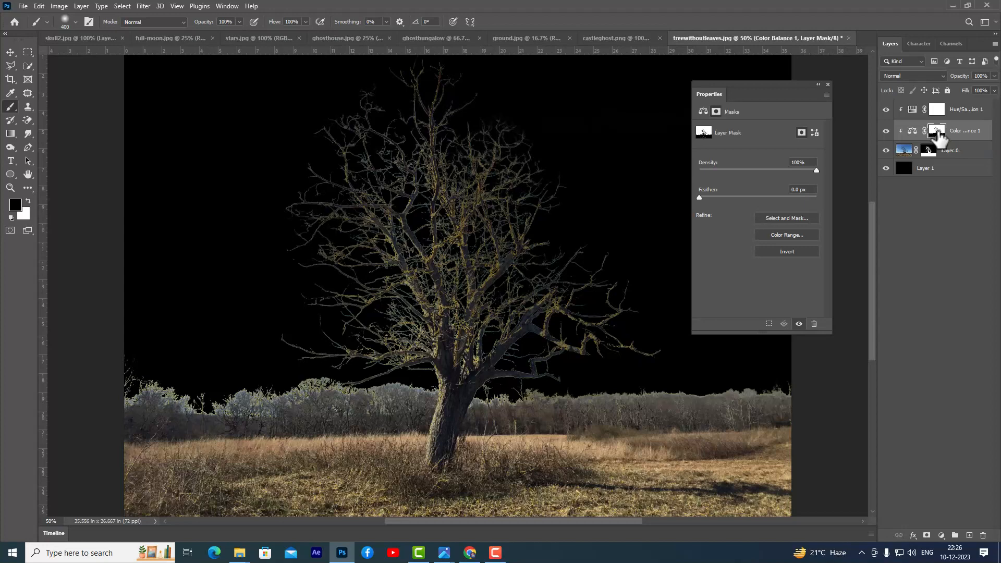
left_click_drag(938, 138, 941, 114)
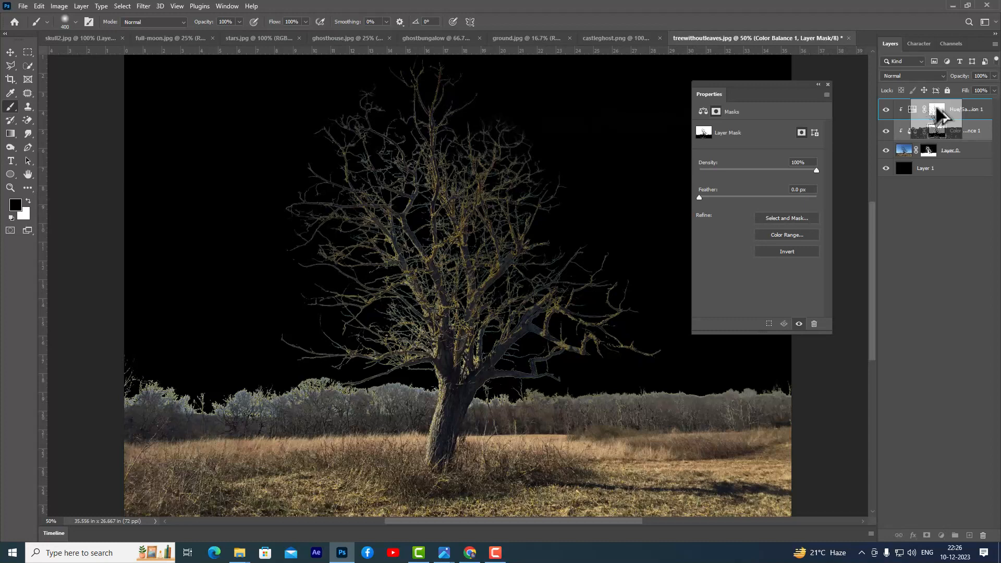
left_click_drag(941, 115, 941, 113)
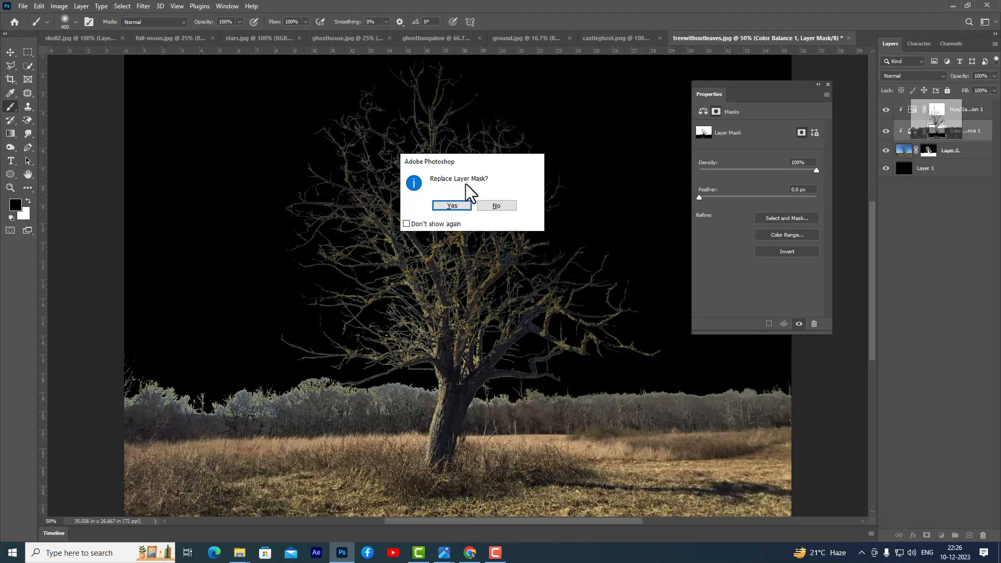
left_click(452, 205)
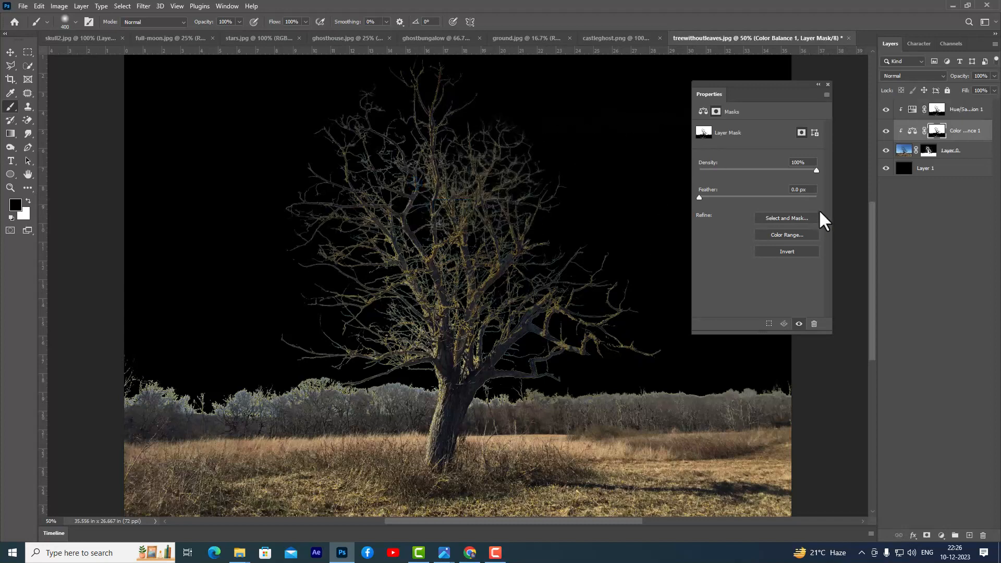
Step: Set the Hue/Saturation adjustment to Saturation -68 and Lightness -48 to dull the branch edges
left_click(912, 110)
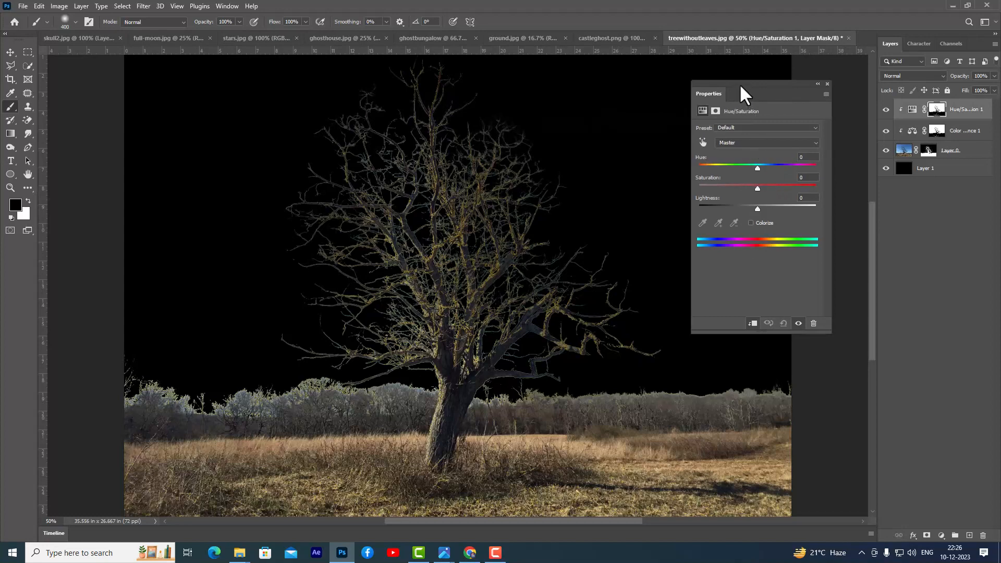
left_click_drag(740, 84, 727, 82)
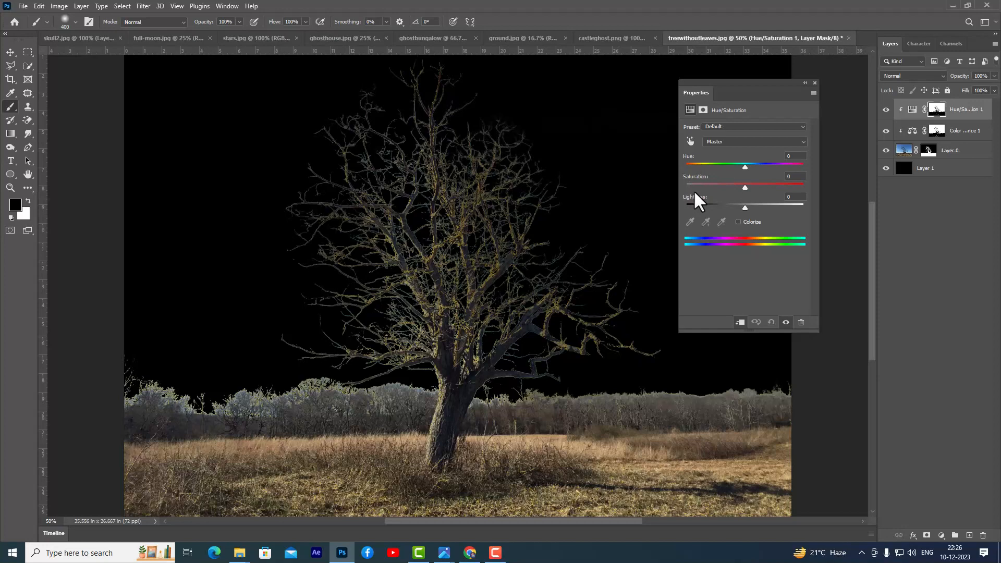
mouse_move(744, 206)
left_mouse_down()
mouse_move(715, 207)
mouse_move(762, 186)
mouse_move(736, 187)
left_mouse_up()
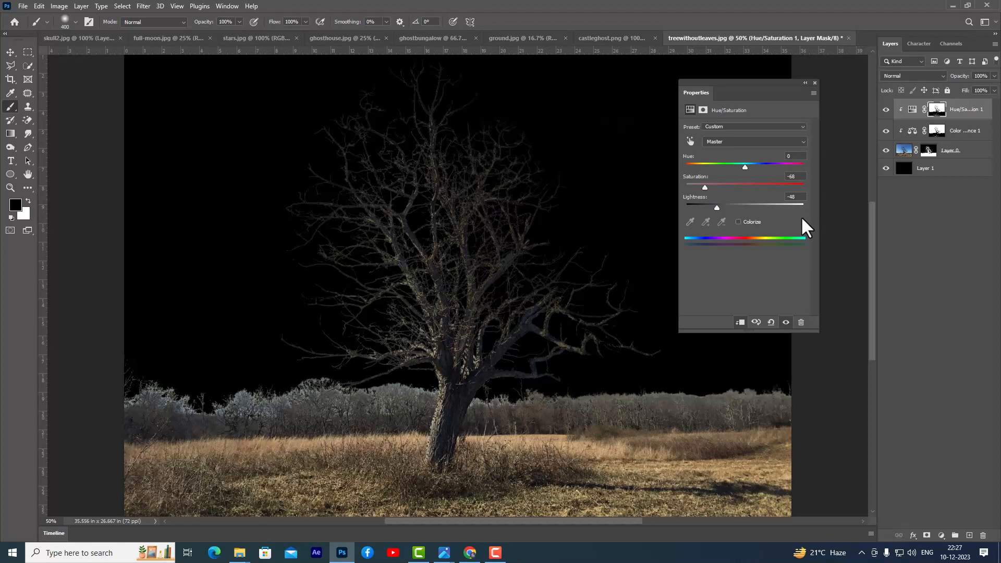
left_click(815, 82)
Step: Delete the black Layer 1 and merge the tree layer with its two clipped adjustment layers
left_click(941, 170)
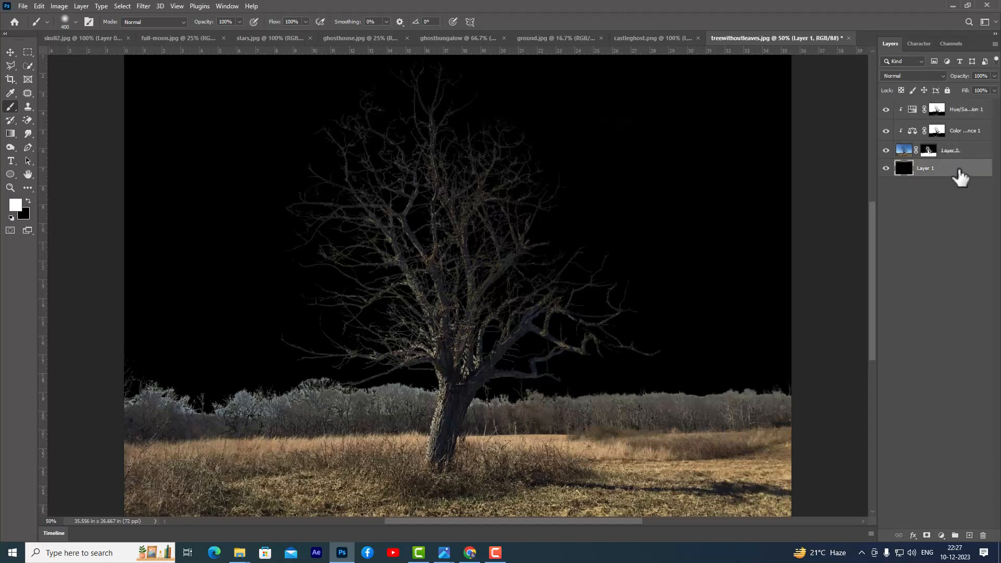
key("Delete")
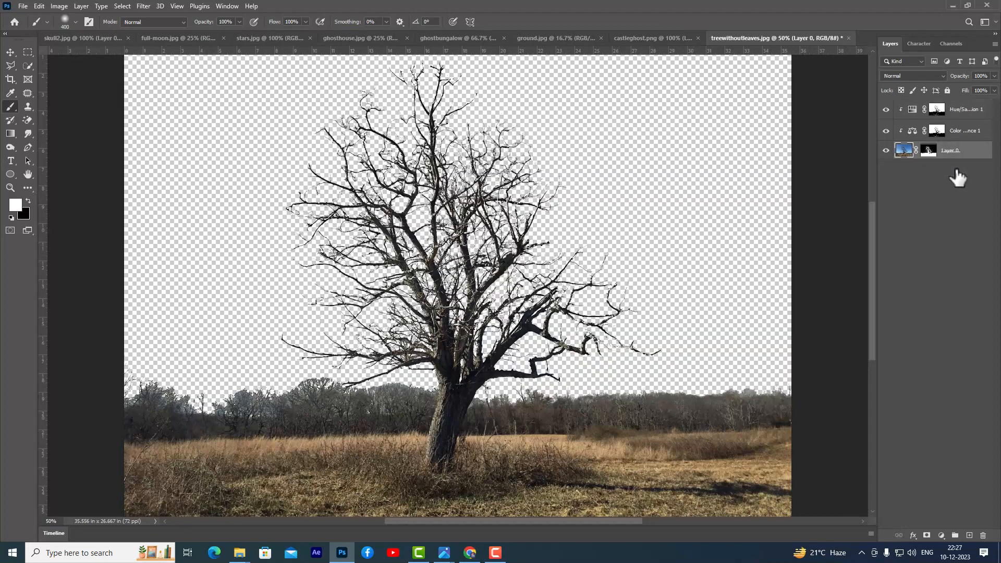
left_click(990, 112)
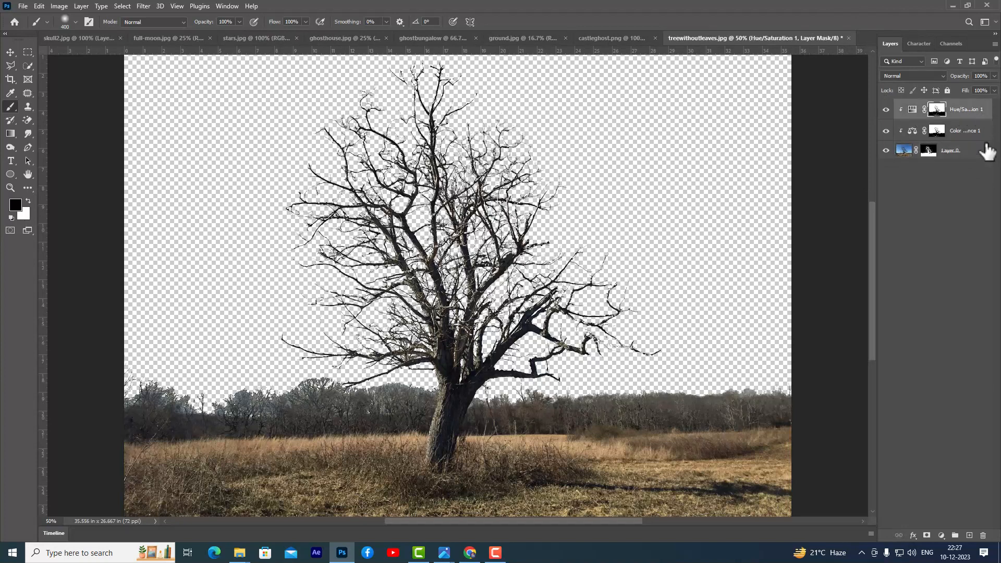
left_click(975, 156)
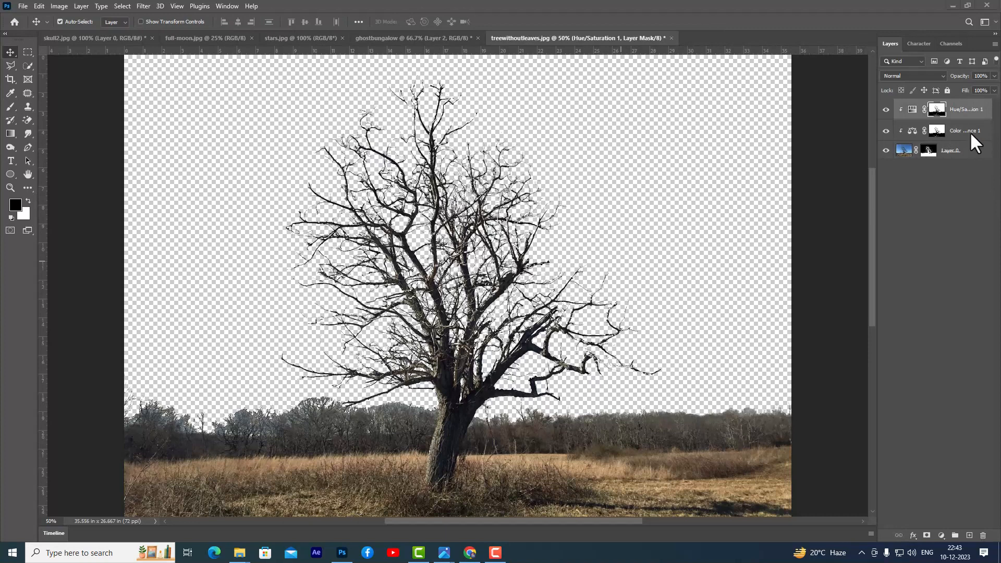
left_click(979, 149)
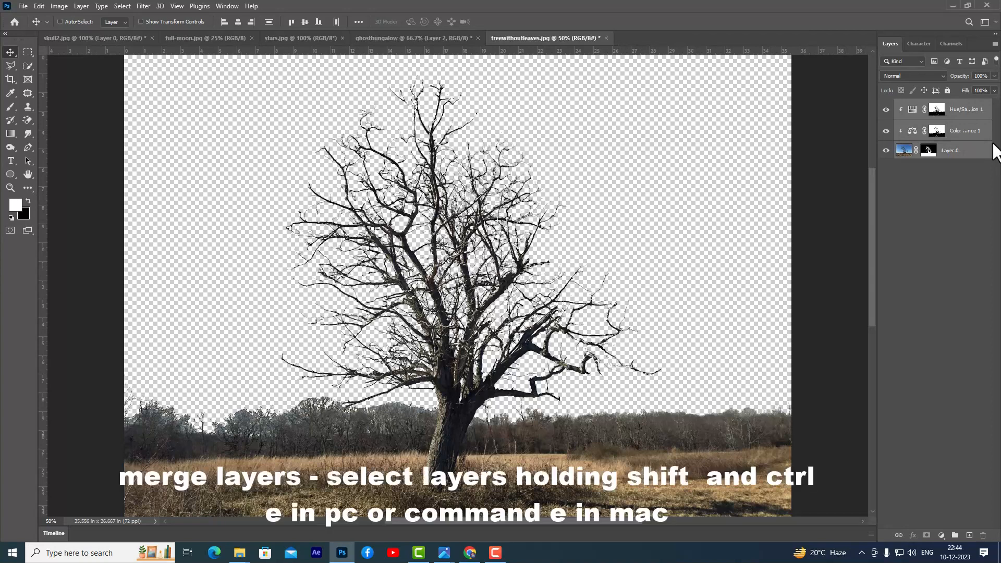
key("ctrl+e")
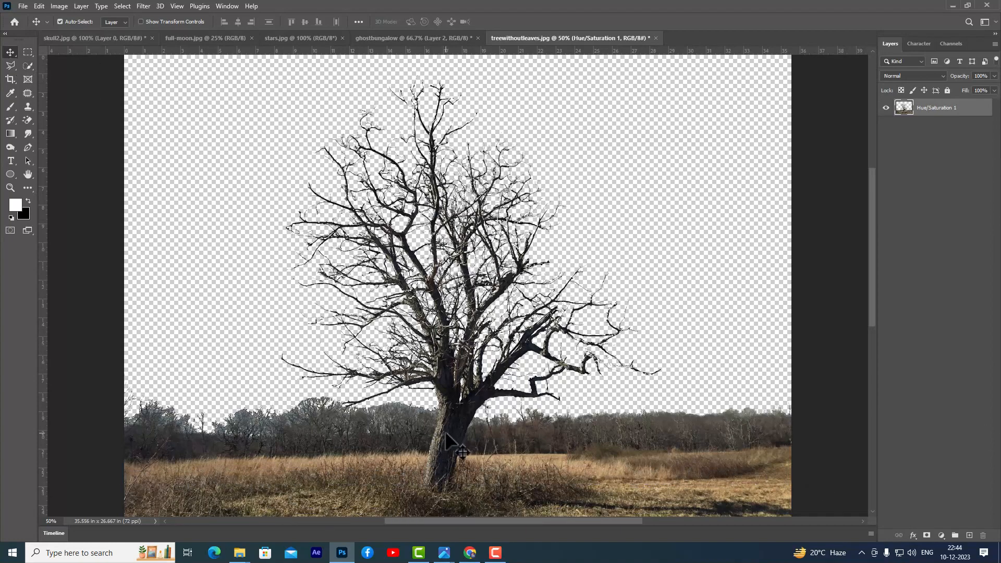
Step: Bring the merged tree into the ghostbungalow document, place its layer above the bungalow layer and raise it so the trunk shows
left_click_drag(448, 424, 371, 386)
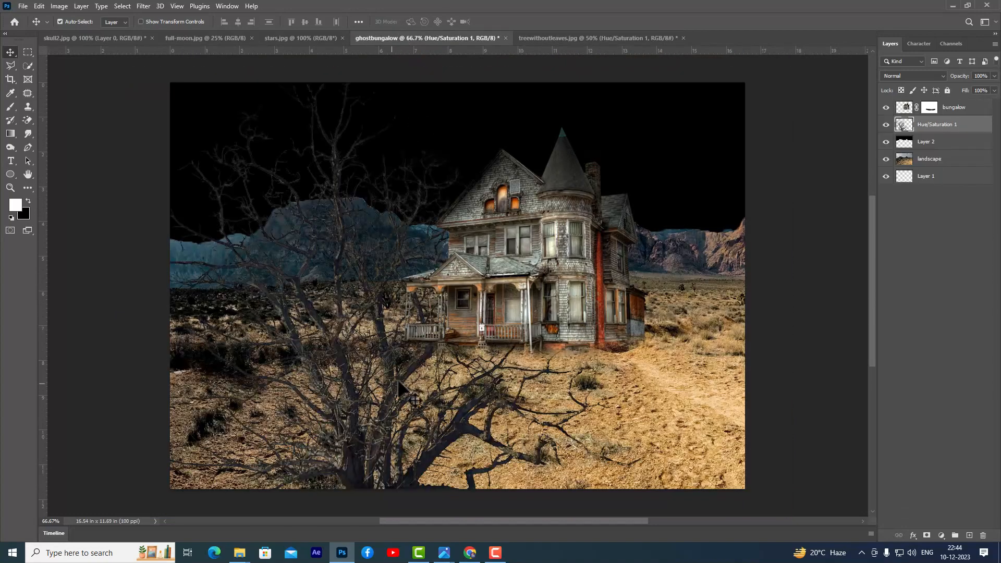
left_click_drag(976, 132, 972, 102)
left_click_drag(359, 477, 339, 297)
Step: Scale the tree layer to about 69% and position its trunk on the ground in front of the bungalow's porch
key("ctrl+t")
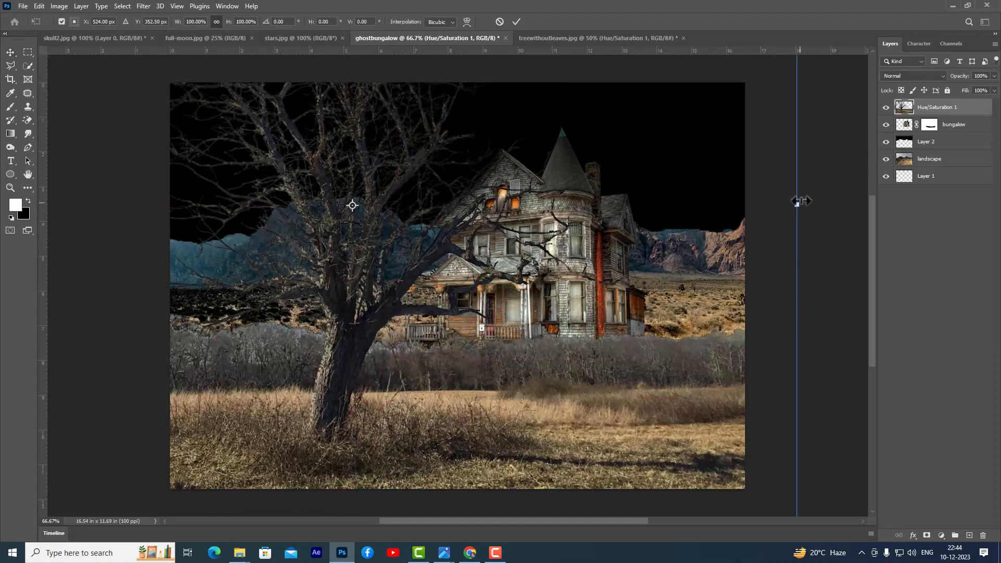
left_click_drag(797, 206, 609, 205)
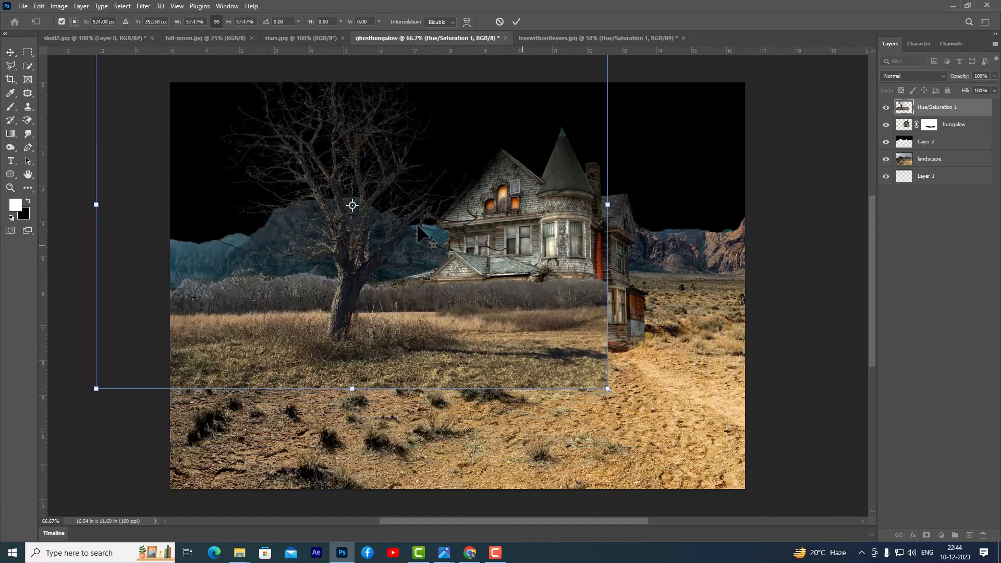
left_click_drag(354, 203, 369, 273)
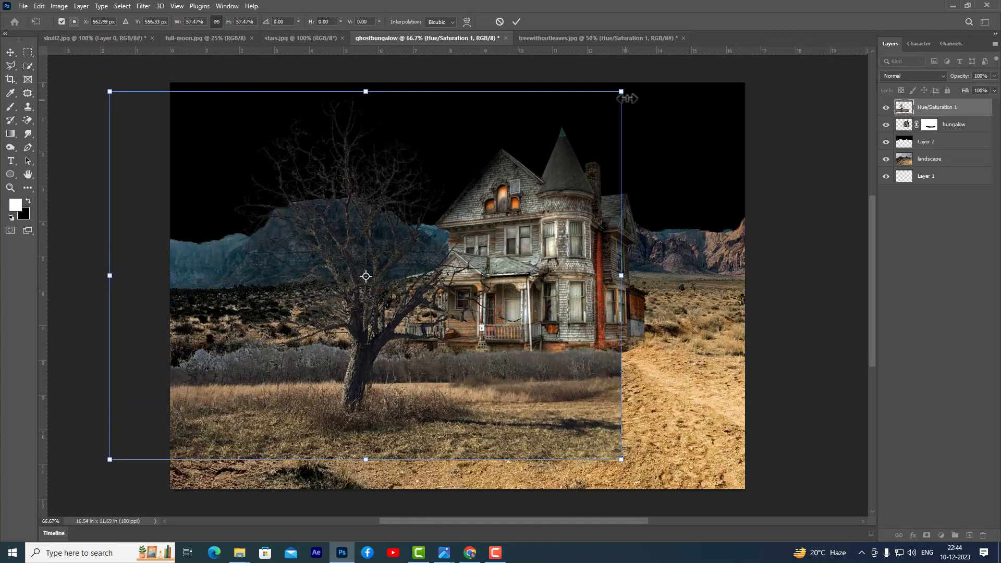
left_click_drag(622, 90, 659, 67)
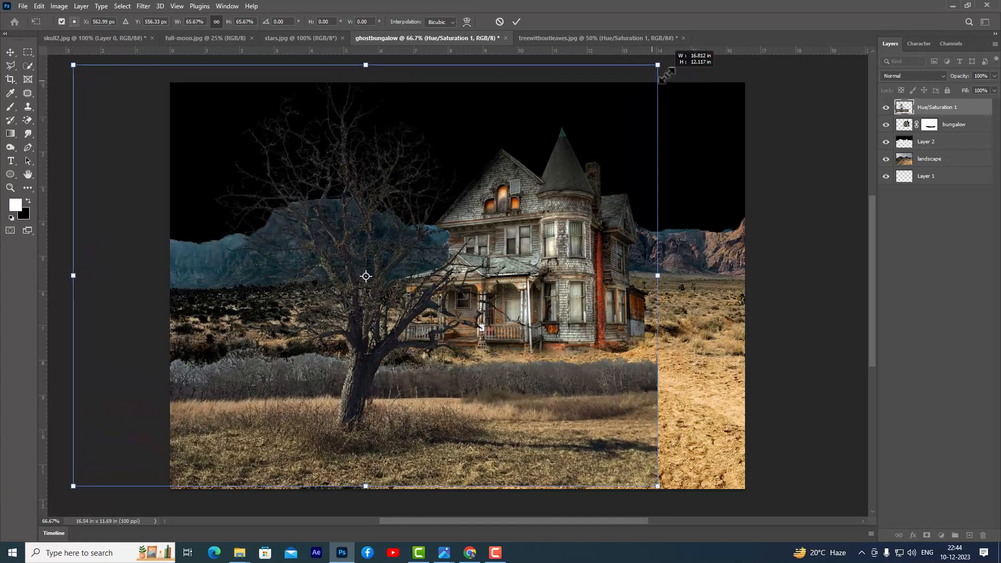
left_click_drag(391, 342, 389, 339)
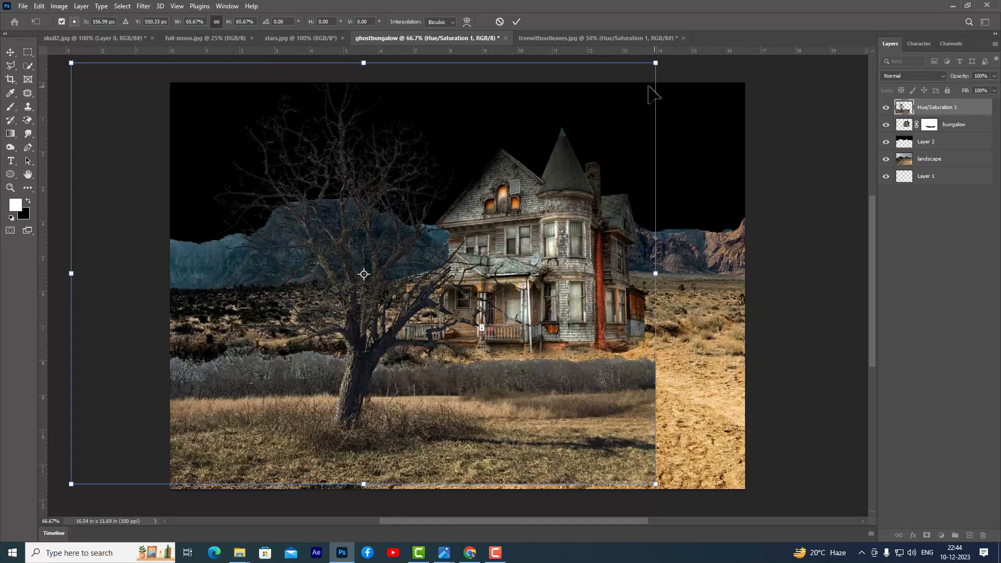
left_click_drag(656, 63, 661, 99)
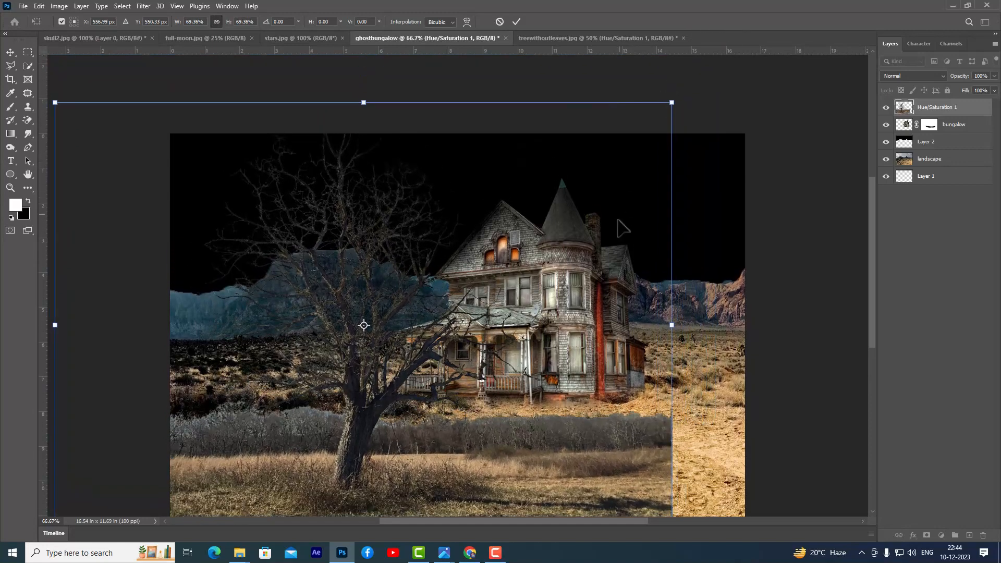
scroll(352, 345, "down", 3)
left_click_drag(352, 348, 360, 352)
key("Return")
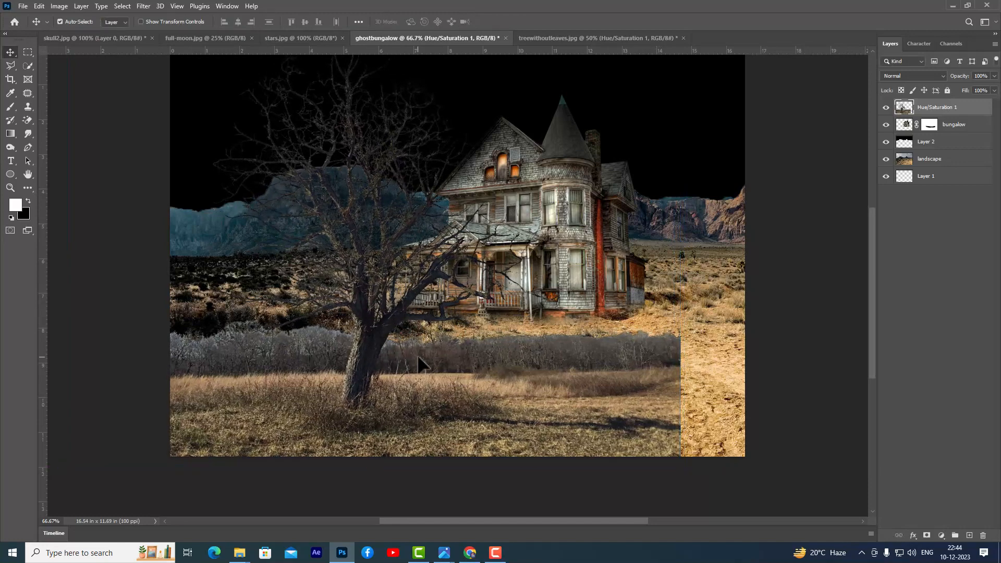
Step: Rename the merged tree layer as tree and add a layer mask to it
double_click(938, 108)
type("tree")
key("Return")
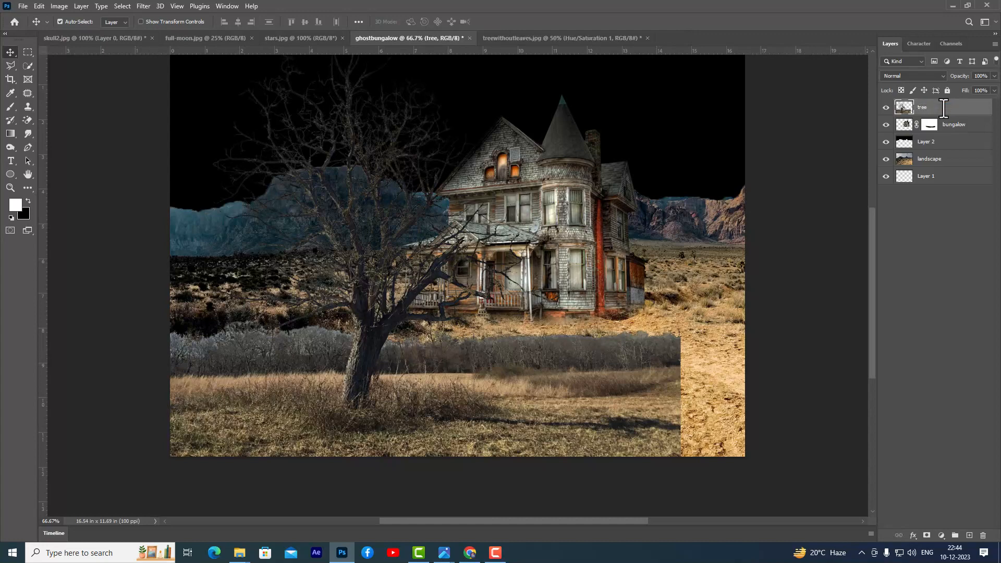
left_click(927, 536)
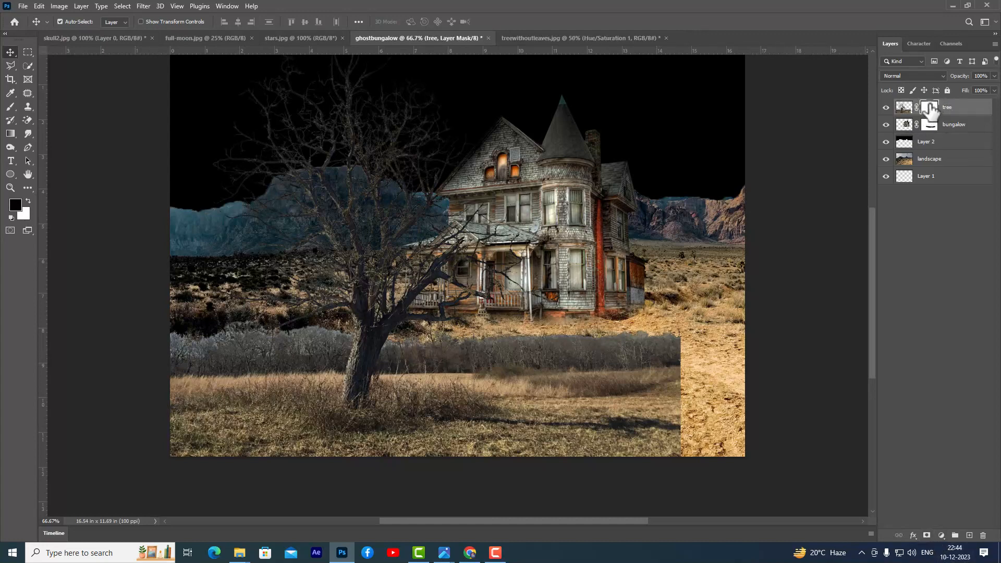
Step: Paint black on the tree mask with a 250 px soft brush to hide the field and hedge around the trunk
left_click(9, 108)
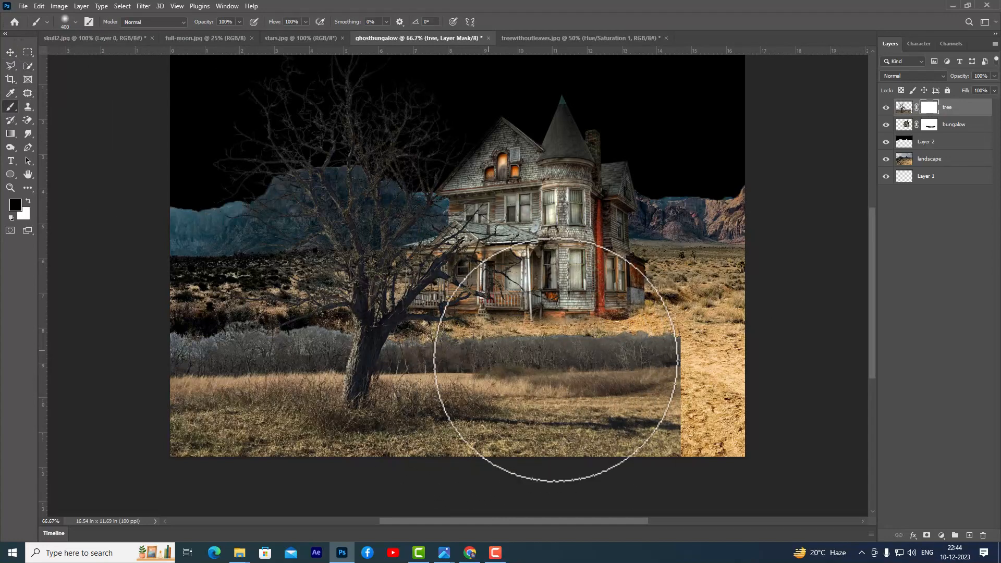
key("bracketleft")
key("bracketleft")
mouse_move(501, 353)
left_mouse_down()
mouse_move(616, 352)
mouse_move(643, 387)
mouse_move(621, 412)
mouse_move(625, 445)
mouse_move(198, 470)
mouse_move(173, 394)
mouse_move(224, 377)
mouse_move(173, 379)
mouse_move(231, 354)
mouse_move(214, 347)
mouse_move(198, 358)
mouse_move(219, 356)
mouse_move(208, 362)
mouse_move(220, 393)
mouse_move(211, 420)
left_mouse_up()
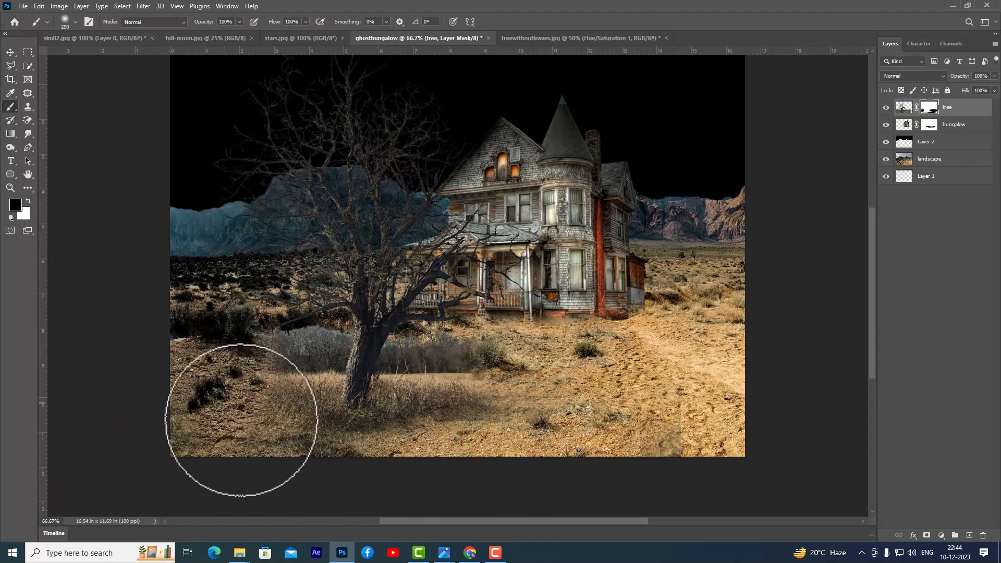
Step: Reduce the brush to 70 px and mask out the remaining hedge on the left side of the trunk
key("bracketleft")
key("bracketleft")
key("bracketleft")
key("bracketleft")
key("bracketleft")
key("bracketleft")
key("bracketleft")
key("bracketleft")
mouse_move(341, 335)
left_mouse_down()
mouse_move(280, 344)
mouse_move(331, 352)
mouse_move(341, 343)
mouse_move(334, 361)
mouse_move(257, 366)
mouse_move(273, 404)
left_mouse_up()
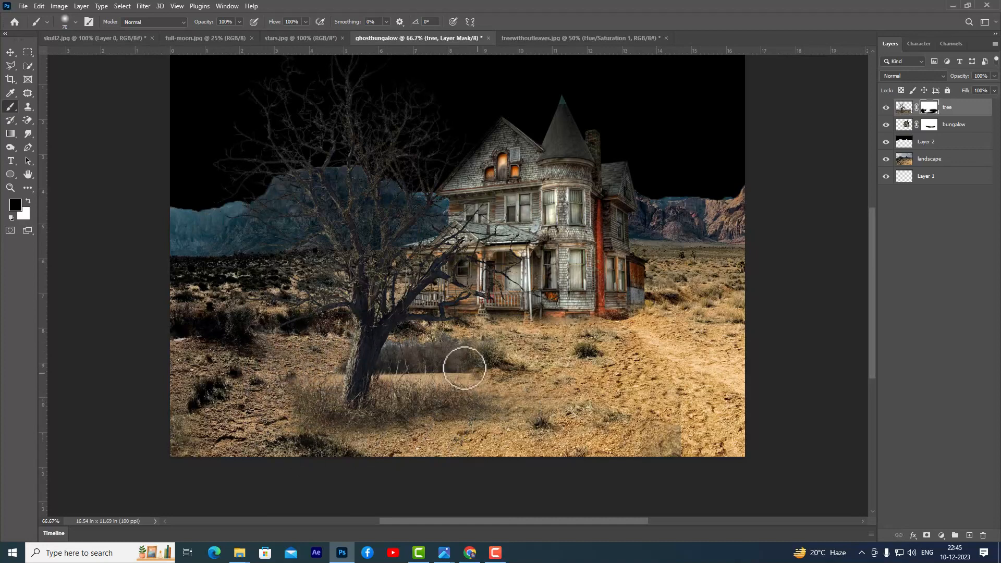
Step: Mask out the hedge to the right of the trunk and clean up the grass around its base, reducing the brush to 30 px
key("bracketleft")
key("bracketleft")
key("bracketleft")
mouse_move(400, 344)
left_mouse_down()
mouse_move(456, 335)
mouse_move(445, 338)
mouse_move(469, 352)
mouse_move(427, 365)
mouse_move(387, 351)
mouse_move(399, 362)
mouse_move(450, 355)
mouse_move(409, 367)
mouse_move(501, 360)
mouse_move(398, 377)
mouse_move(386, 362)
mouse_move(384, 385)
mouse_move(451, 397)
mouse_move(465, 394)
mouse_move(365, 384)
mouse_move(342, 358)
mouse_move(324, 386)
mouse_move(320, 371)
mouse_move(277, 398)
mouse_move(349, 345)
mouse_move(339, 373)
mouse_move(294, 373)
left_mouse_up()
key("bracketright")
key("bracketleft")
key("bracketleft")
key("bracketleft")
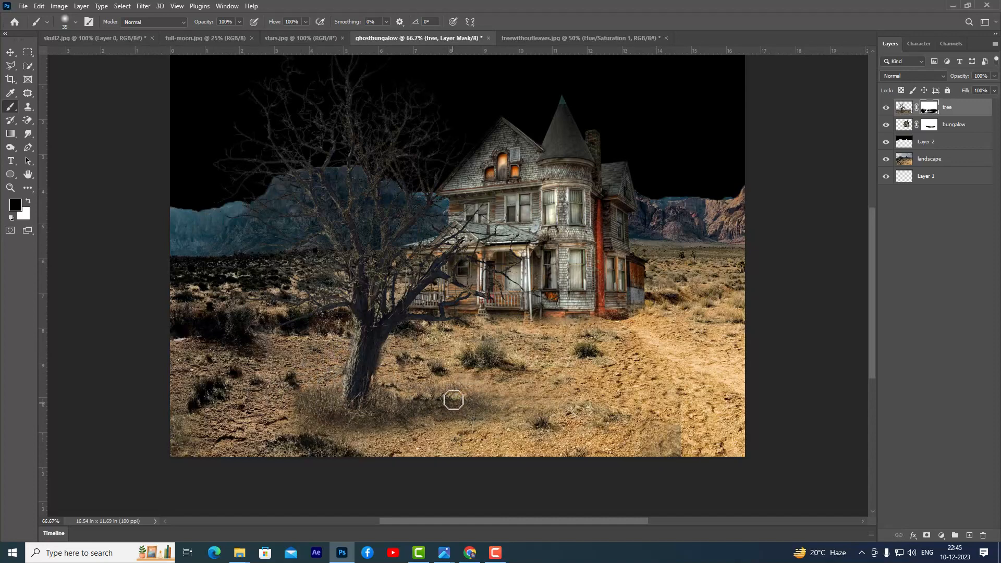
key("bracketleft")
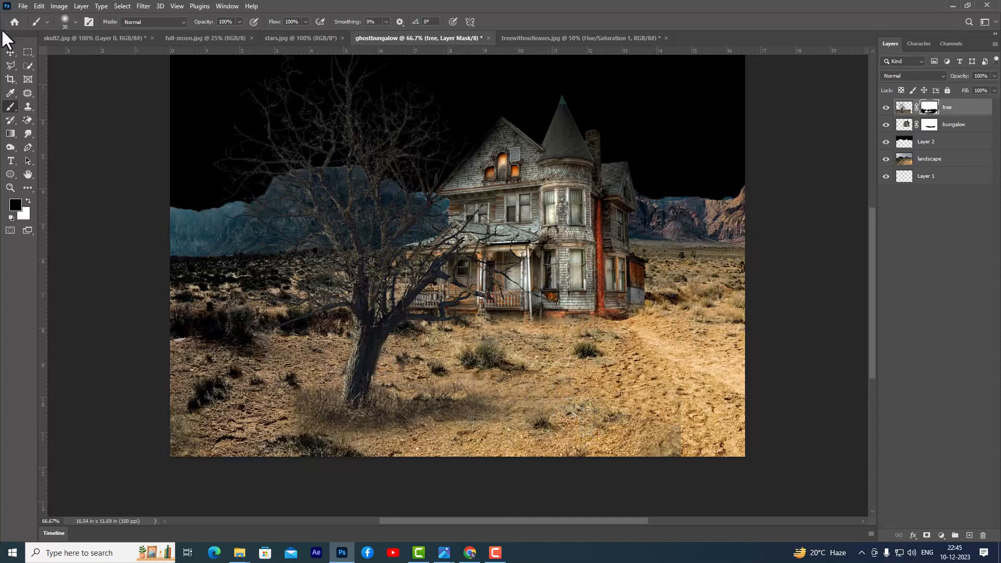
left_click(10, 53)
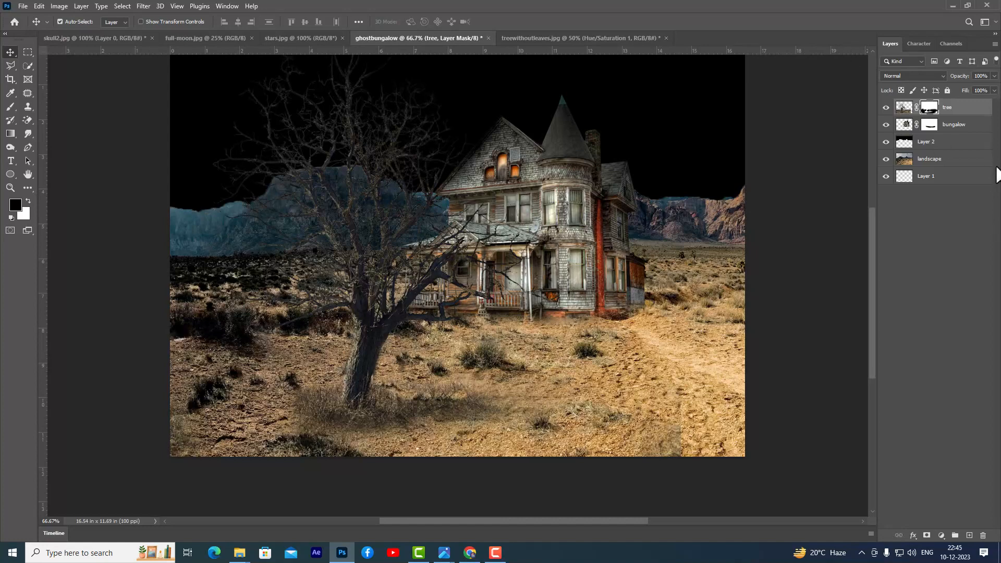
Step: Select the moon in full-moon.jpg with Select Subject and move it into the ghostbungalow document
scroll(814, 209, "up", 1)
left_click(206, 38)
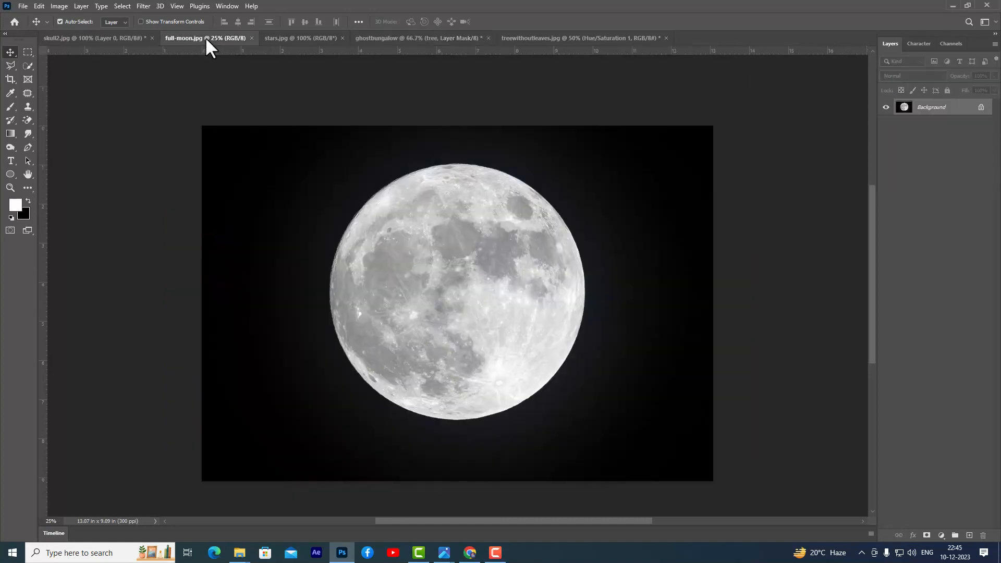
left_click_drag(29, 64, 80, 76)
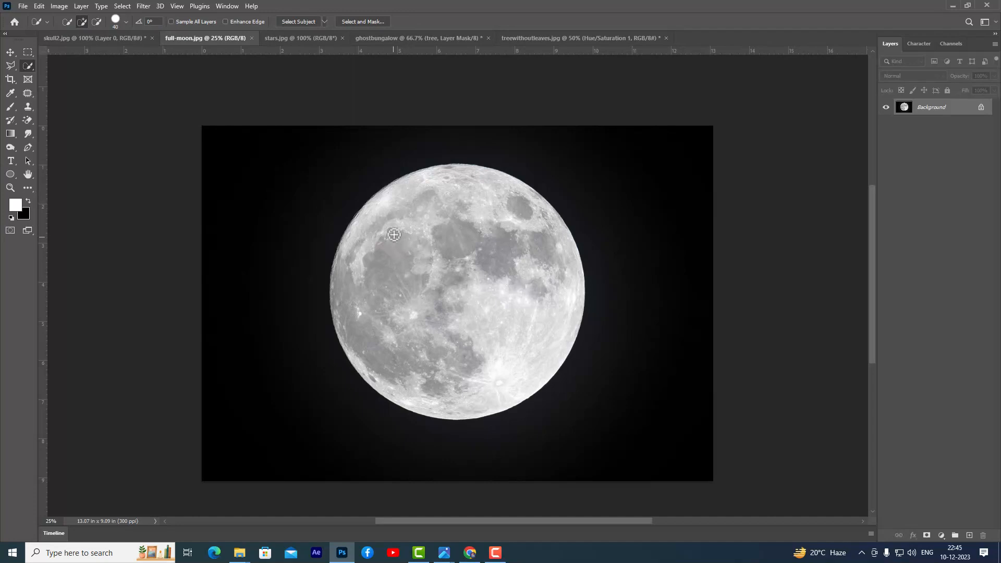
left_click(295, 20)
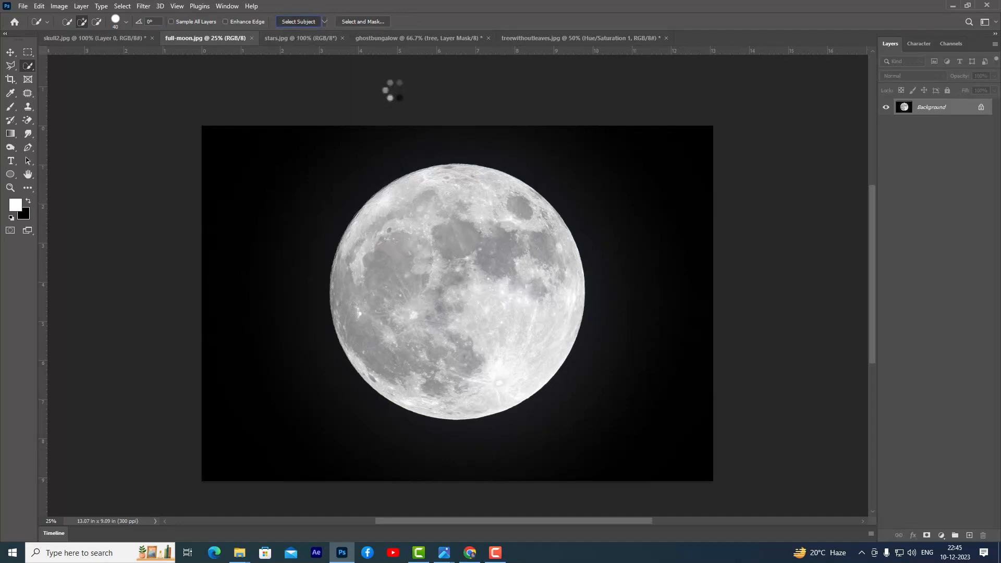
left_click(11, 52)
left_click_drag(456, 219, 689, 230)
Step: Scale the moon to about 12.8% and place it in the sky at the upper right of the house
key("ctrl+t")
left_click_drag(608, 161, 607, 210)
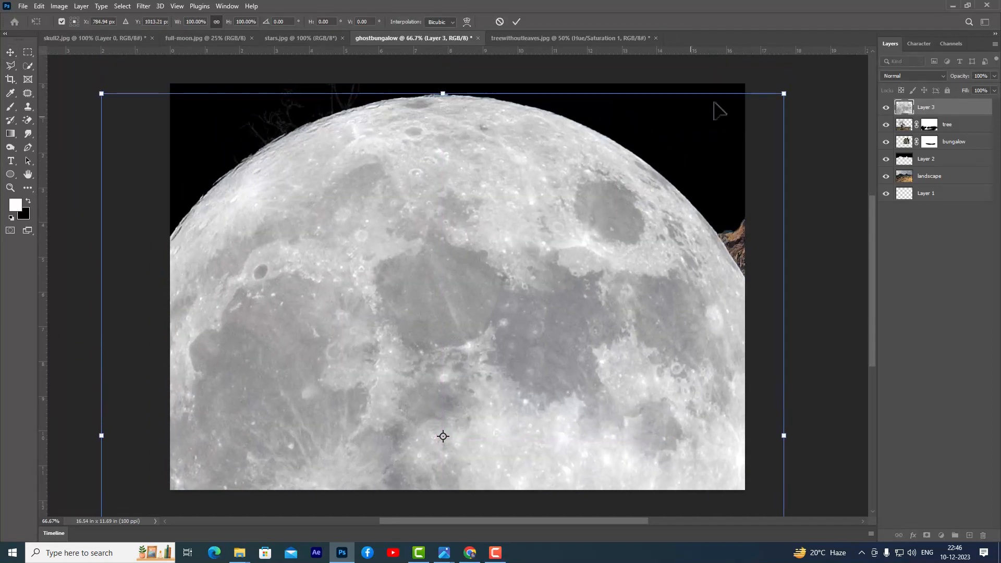
left_click_drag(784, 94, 522, 356)
left_click_drag(476, 391, 697, 142)
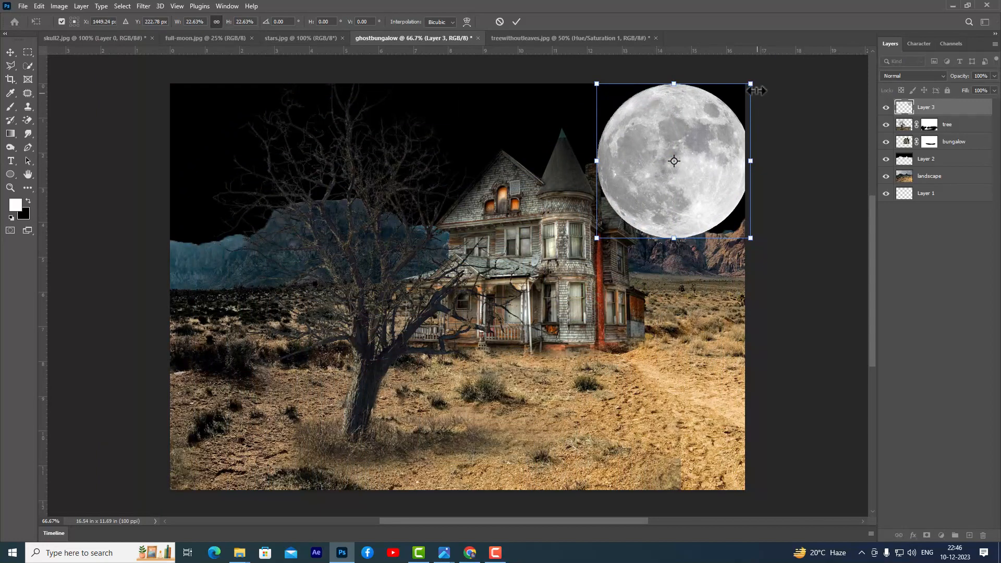
left_click_drag(751, 83, 741, 93)
left_click_drag(682, 142, 682, 133)
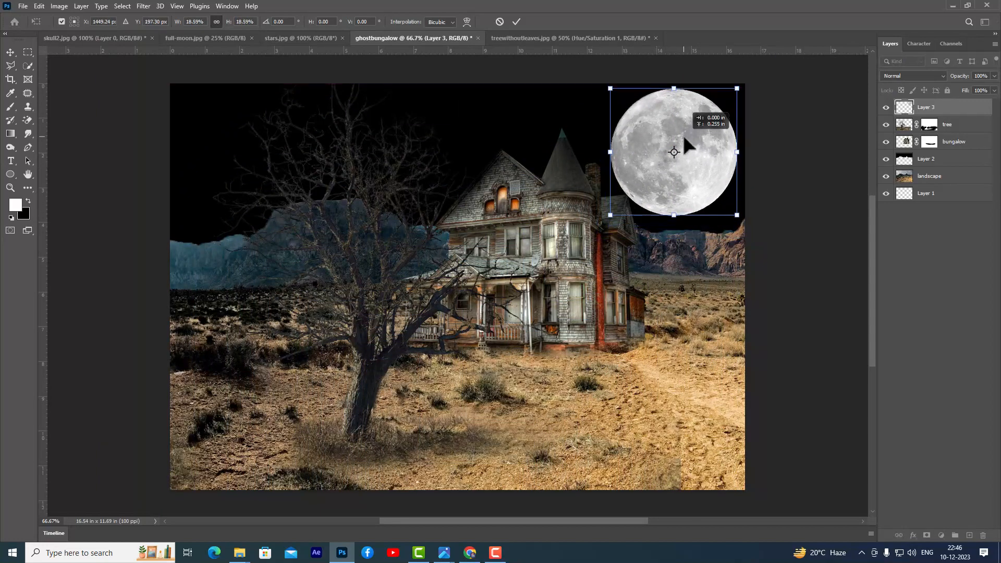
left_click_drag(741, 85, 722, 104)
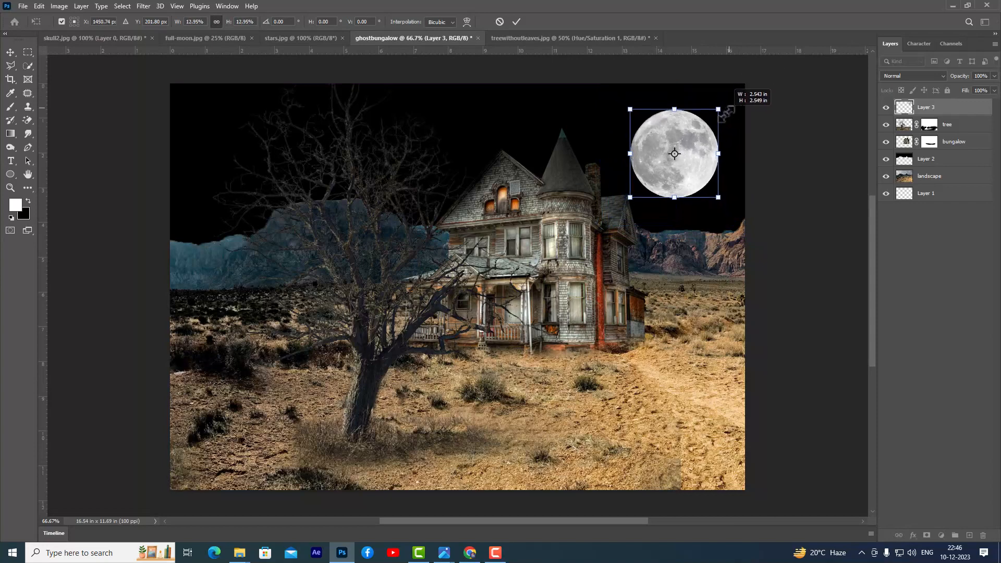
left_click_drag(678, 146, 684, 135)
left_click_drag(725, 186, 729, 190)
left_click_drag(729, 94, 724, 99)
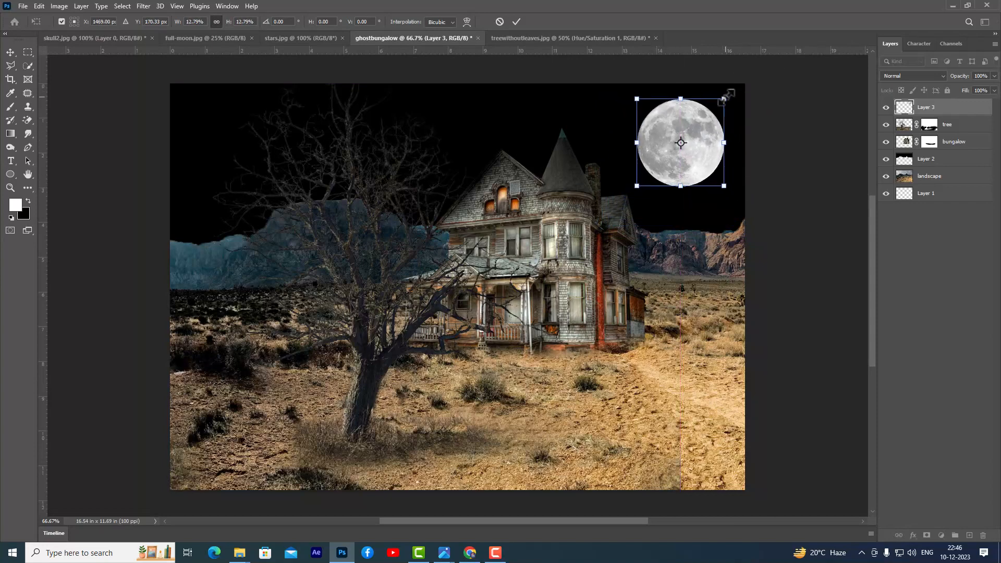
key("Return")
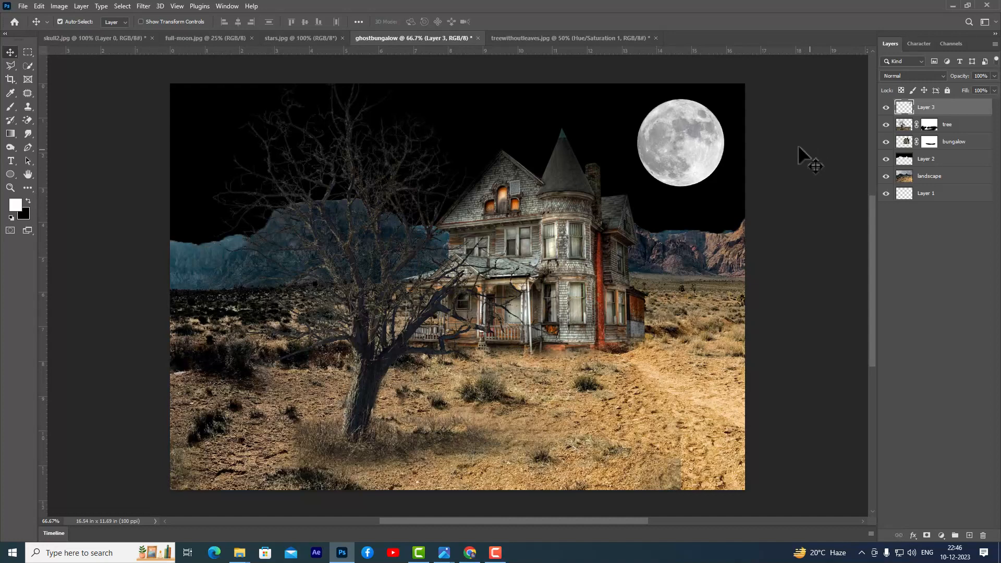
Step: Bring the skull from skull2.jpg into the ghostbungalow document and flip it horizontally
left_click(90, 39)
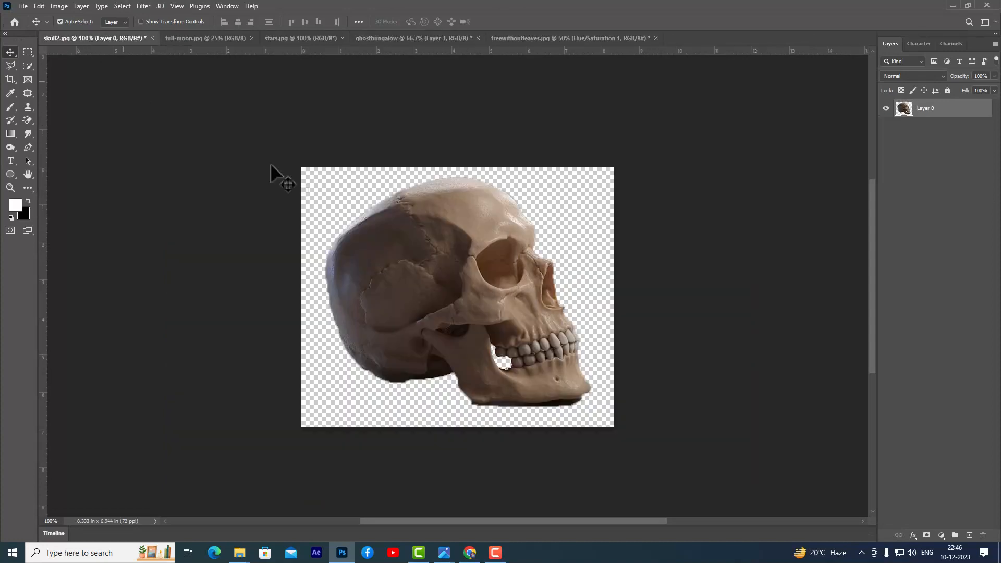
left_click_drag(470, 225, 627, 393)
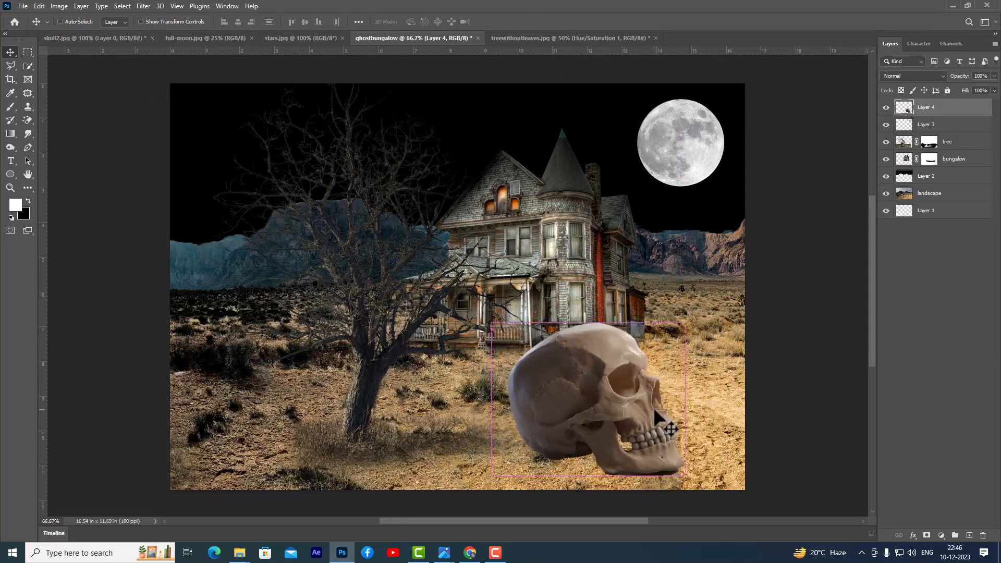
key("ctrl+t")
right_click(632, 349)
left_click(665, 336)
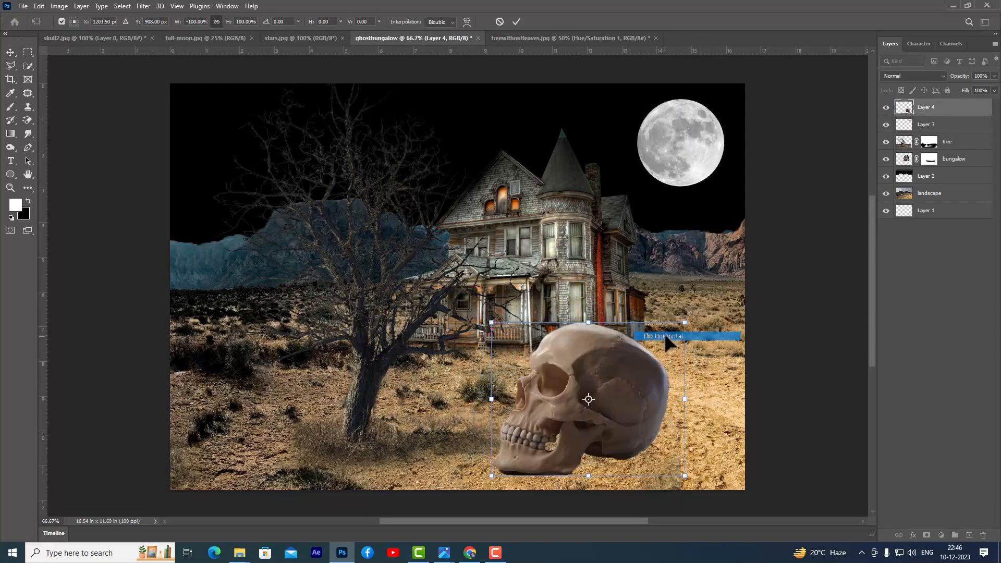
Step: Shift the skull toward the lower-right corner of the scene and rotate it slightly clockwise
left_click_drag(611, 371, 653, 368)
left_click_drag(723, 322, 750, 325)
key("Return")
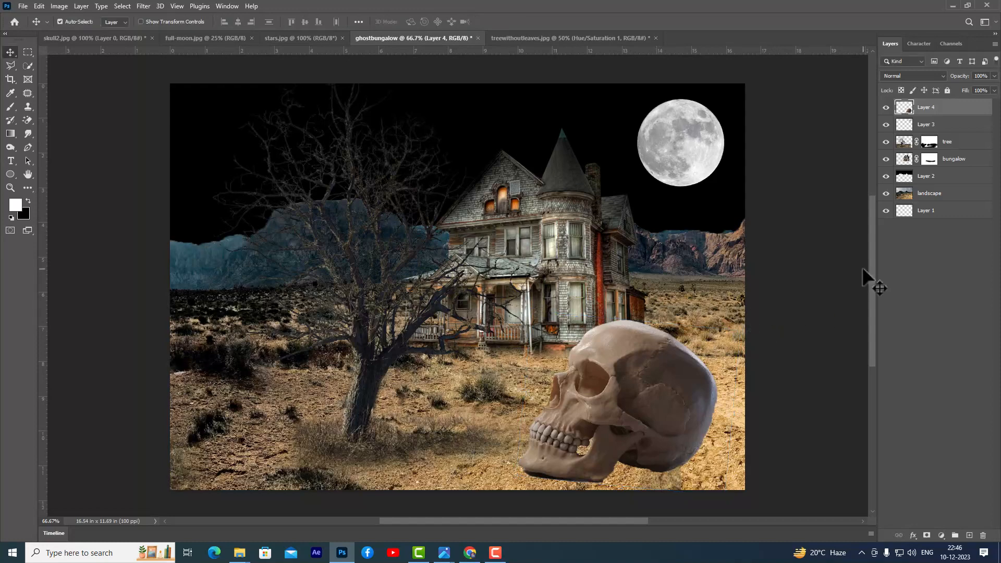
Step: Rename the moon's layer to moon and the skull's layer to skull
double_click(926, 124)
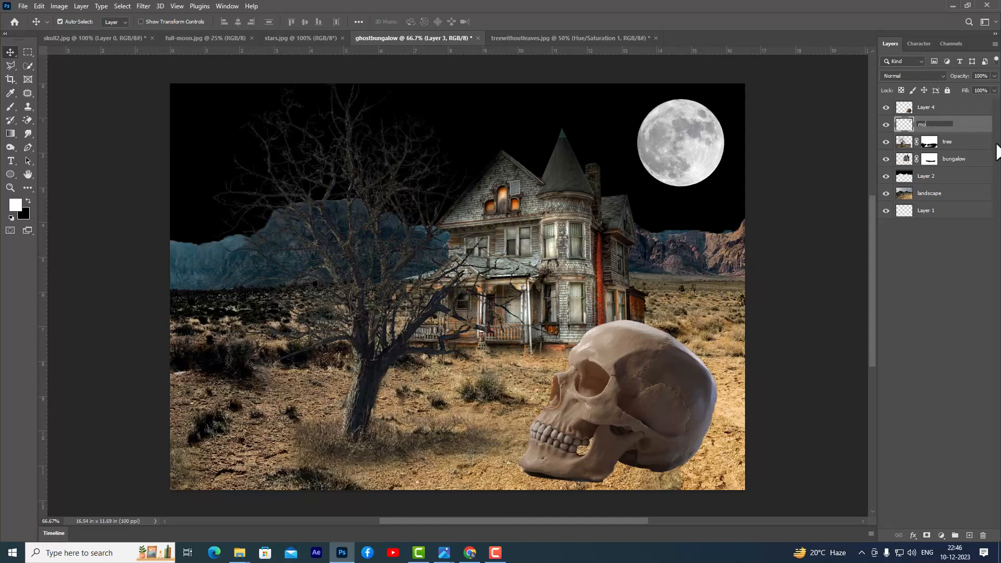
left_click(981, 127)
left_click(885, 125)
left_click(886, 125)
left_click(930, 107)
double_click(932, 107)
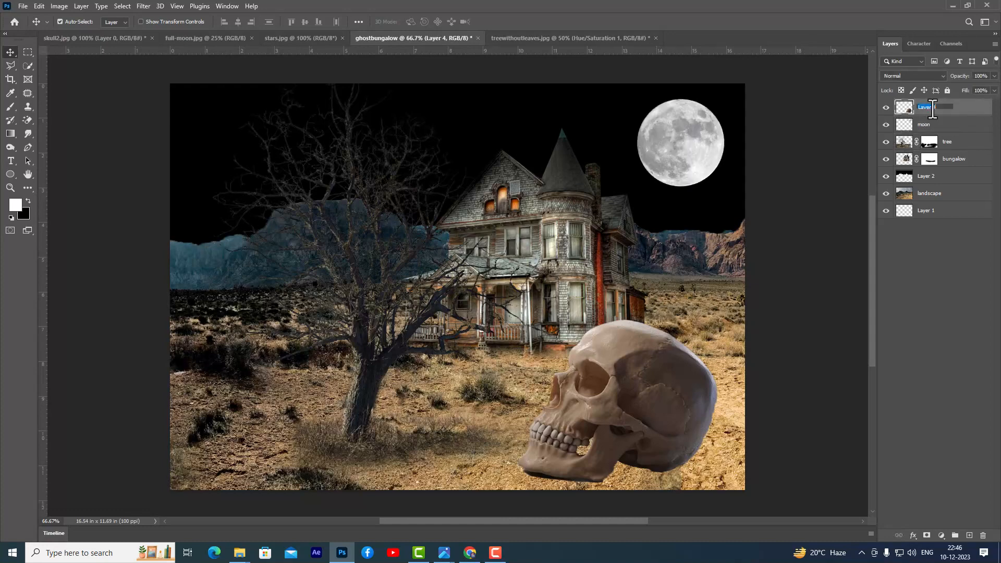
key("Return")
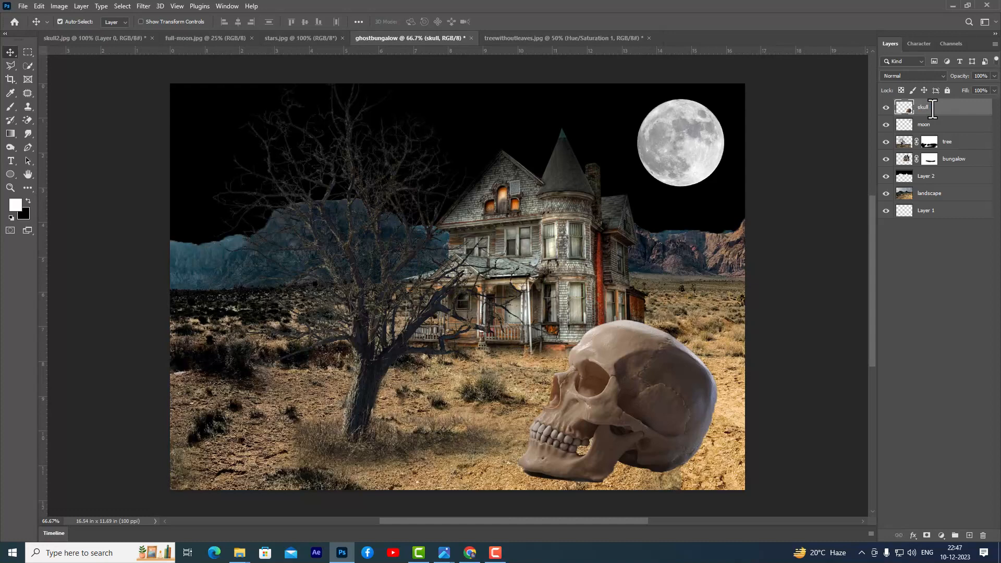
Step: Add a mask to the skull layer and paint black with a 175 px soft brush to hide the jaw and blend the base into the ground
left_click(926, 536)
left_click(9, 105)
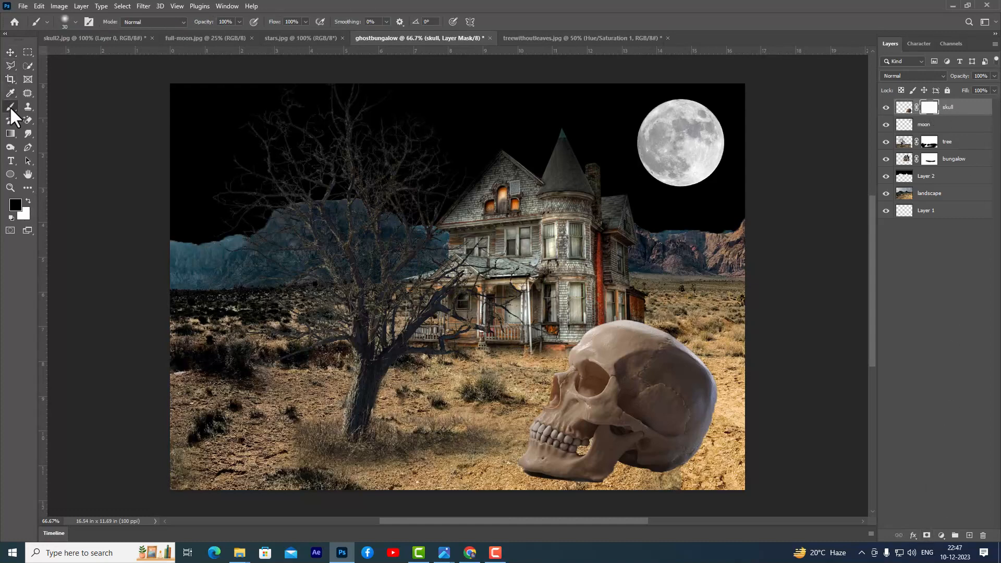
left_click(34, 105)
key("bracketright")
key("bracketright")
key("bracketright")
key("bracketright")
key("bracketright")
key("bracketright")
key("bracketright")
key("bracketright")
key("bracketright")
key("bracketright")
key("bracketright")
key("bracketright")
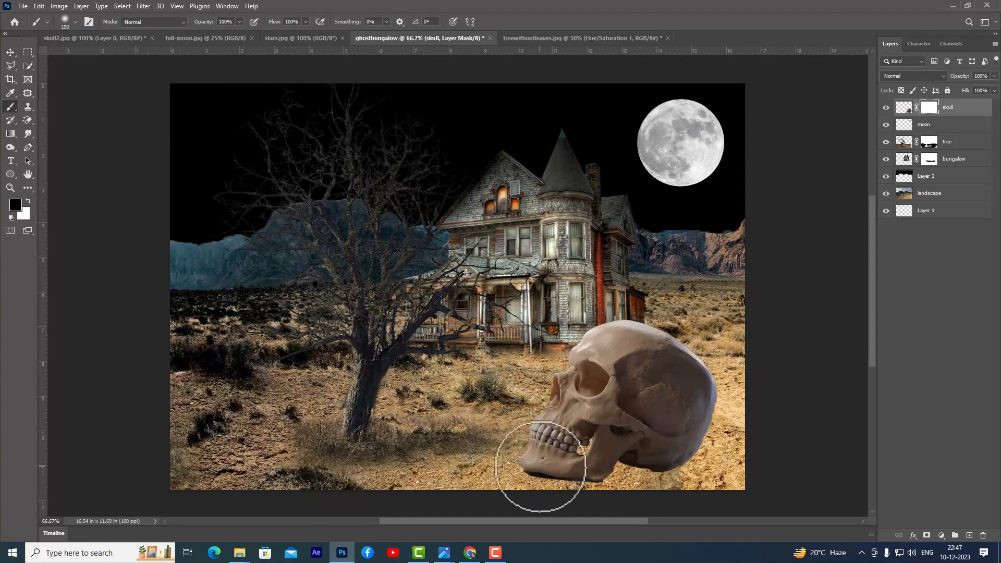
mouse_move(516, 468)
left_mouse_down()
mouse_move(616, 495)
mouse_move(703, 486)
mouse_move(617, 484)
mouse_move(626, 478)
mouse_move(610, 460)
mouse_move(589, 477)
mouse_move(548, 485)
mouse_move(507, 468)
mouse_move(526, 467)
mouse_move(505, 457)
mouse_move(552, 472)
mouse_move(516, 448)
mouse_move(538, 445)
mouse_move(565, 456)
mouse_move(516, 445)
mouse_move(594, 471)
mouse_move(692, 458)
left_mouse_up()
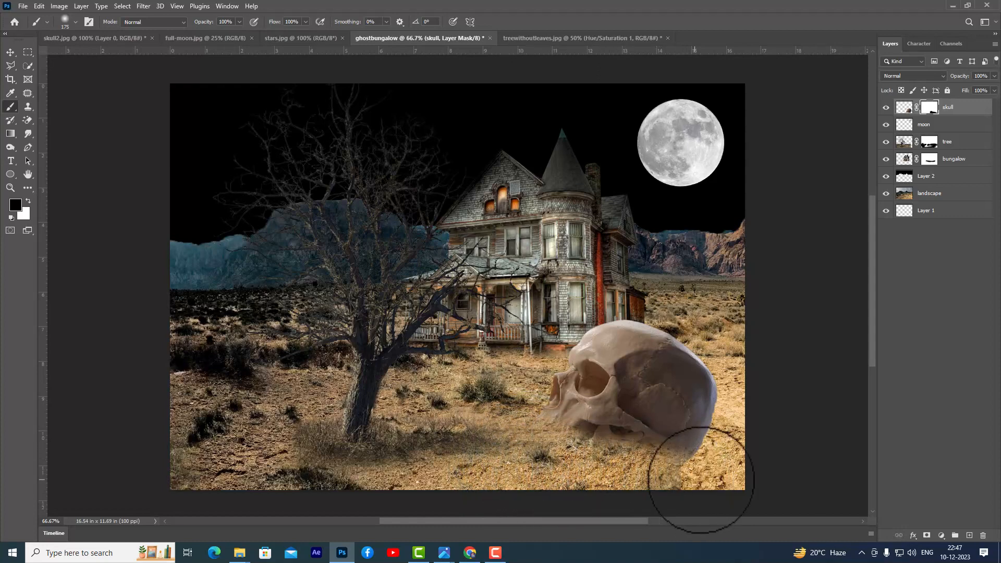
Step: Rotate the skull about 12° counter-clockwise, enlarge it slightly and settle it on the ground in front of the house
left_click(11, 52)
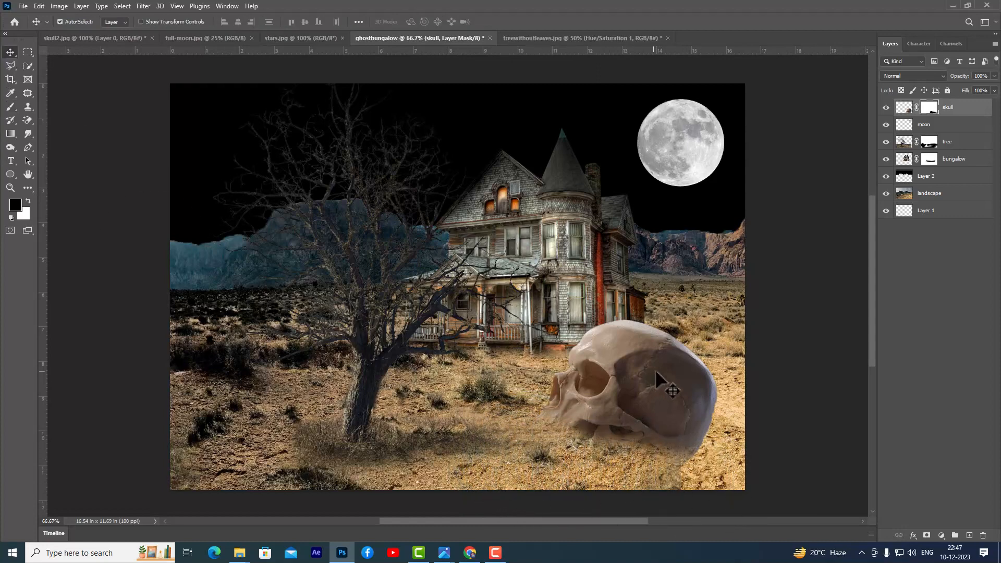
key("ctrl+t")
left_click_drag(759, 353, 775, 320)
left_click_drag(727, 349, 755, 338)
left_click_drag(721, 307, 724, 302)
left_click_drag(652, 340, 651, 349)
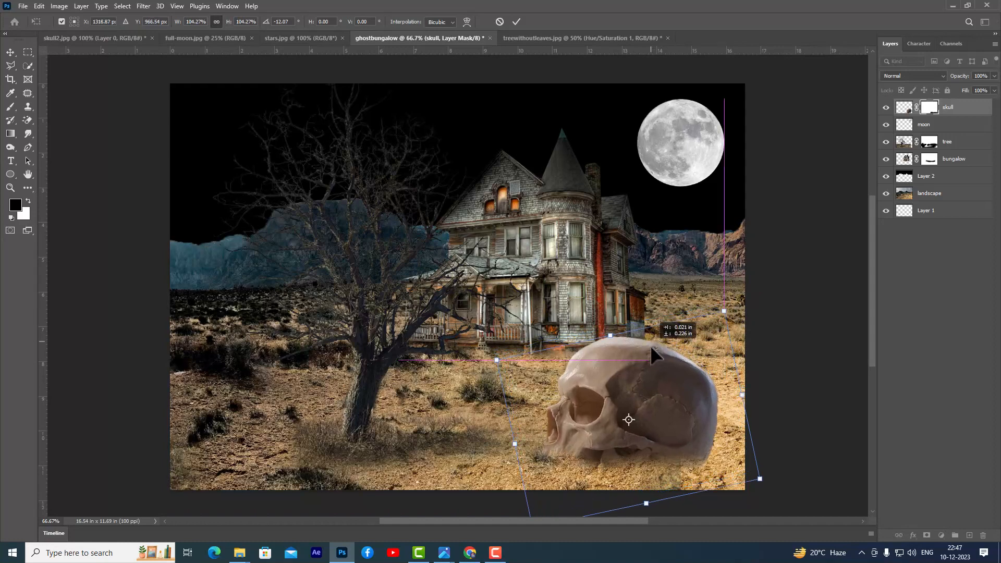
left_click_drag(724, 310, 731, 302)
left_click_drag(675, 382, 673, 376)
key("Return")
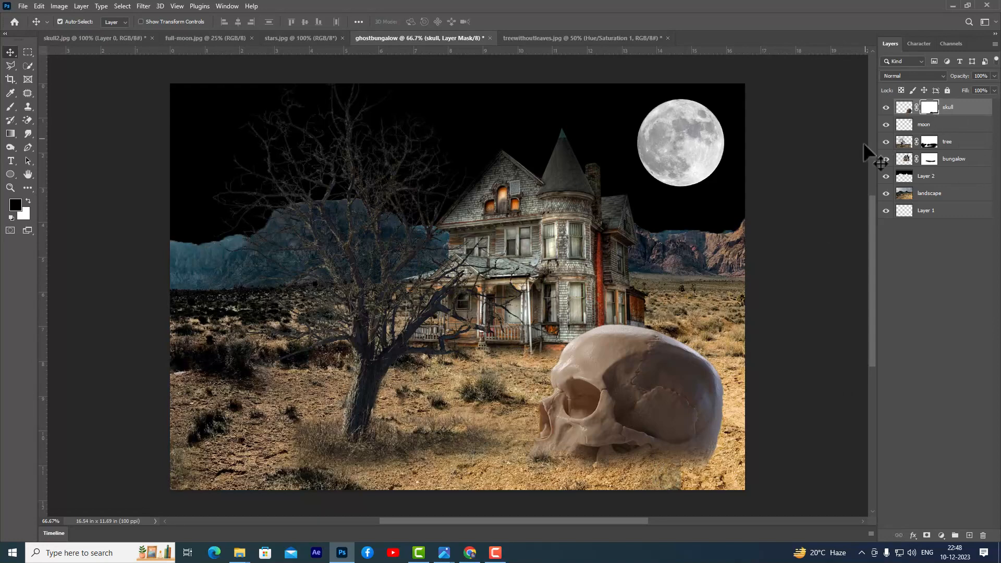
Step: Darken the whole scene with a Curves adjustment layer, pulling the RGB curve down to input 160, output 89
left_click(941, 537)
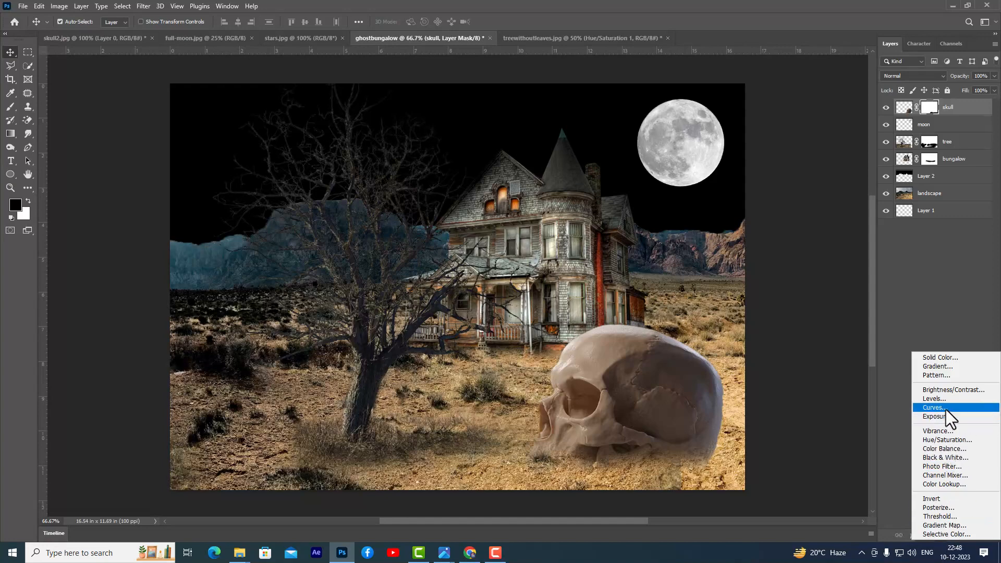
left_click(946, 409)
left_click_drag(732, 84, 732, 57)
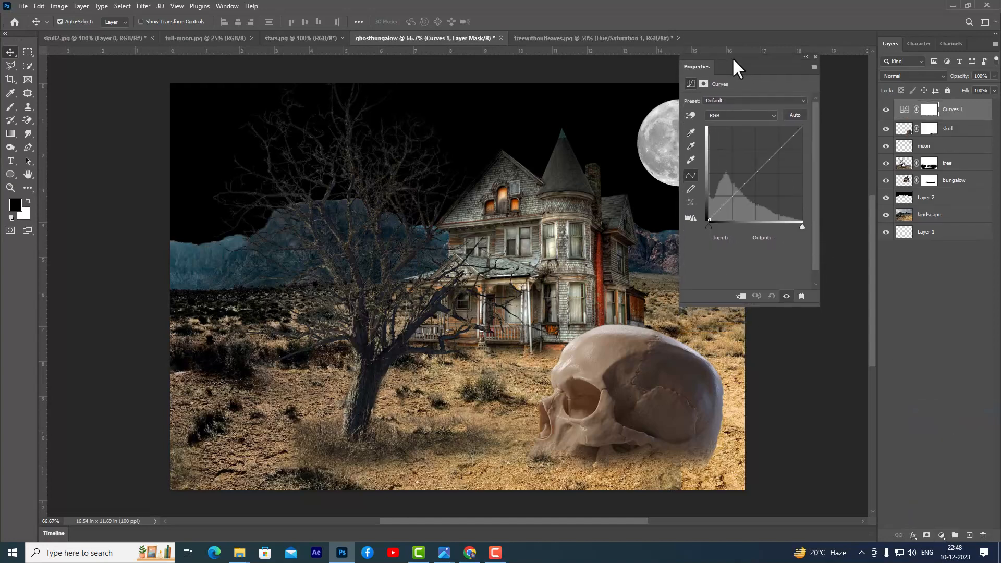
left_click_drag(758, 173, 767, 186)
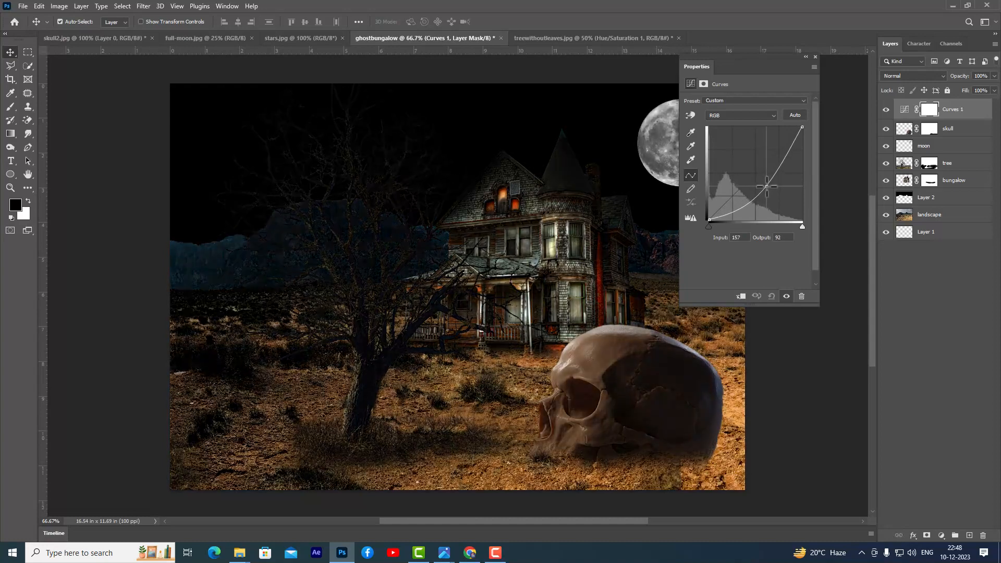
left_click_drag(766, 186, 767, 187)
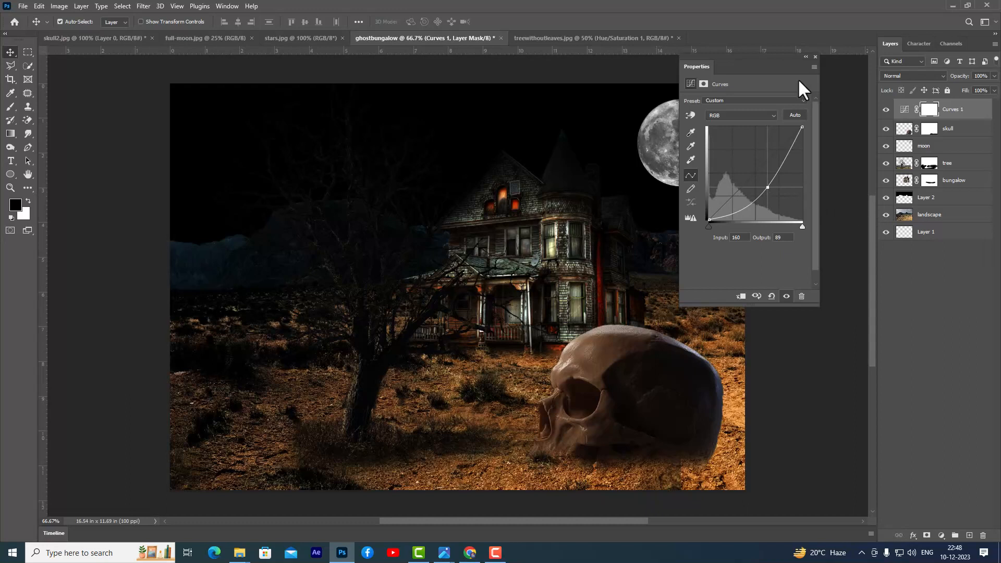
left_click(815, 56)
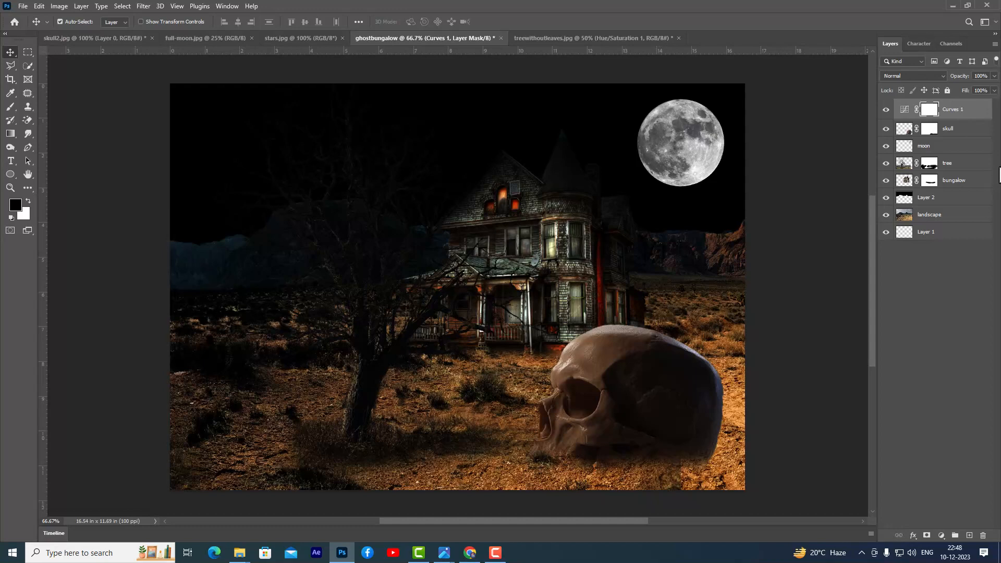
Step: Bring the starry sky from stars.jpg into the ghostbungalow document and place its layer directly below the bungalow layer
left_click(933, 232)
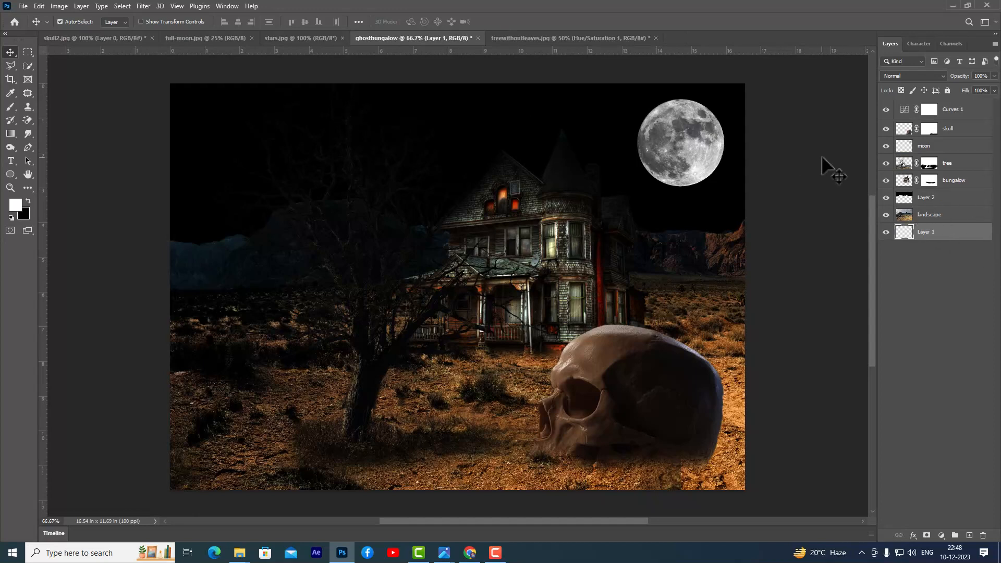
left_click(281, 38)
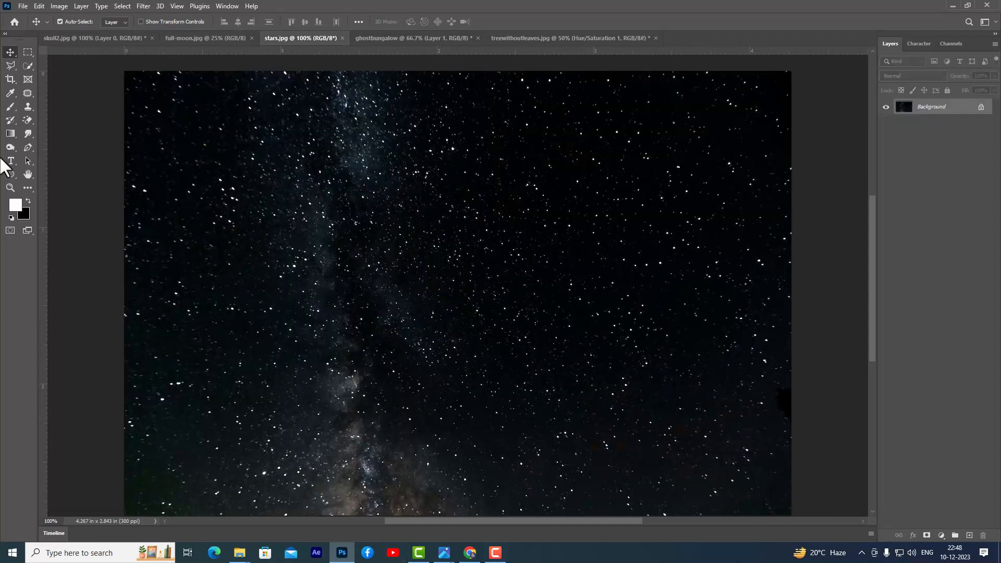
scroll(424, 83, "up", 2)
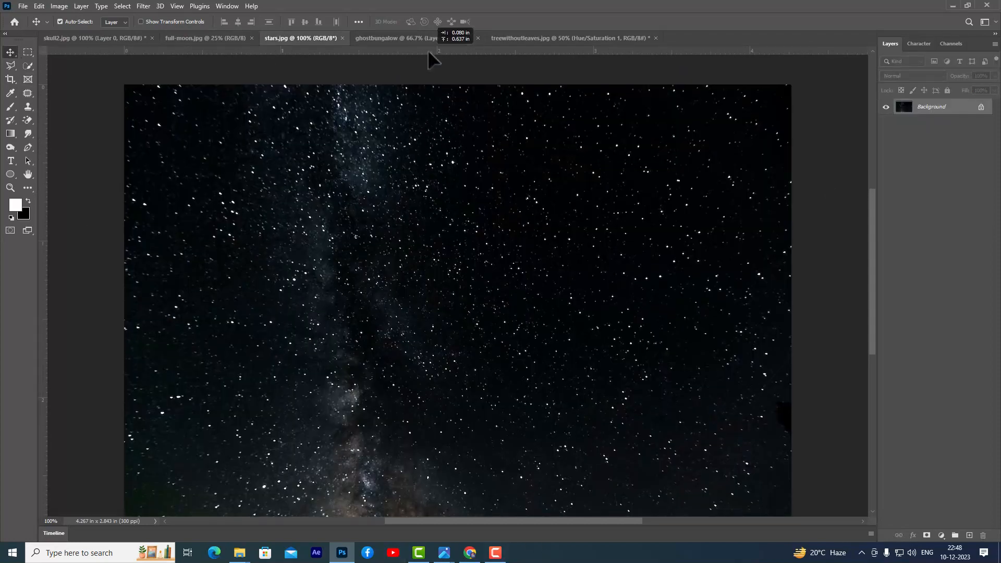
left_click(420, 38)
left_click(913, 241)
left_click_drag(915, 243, 942, 192)
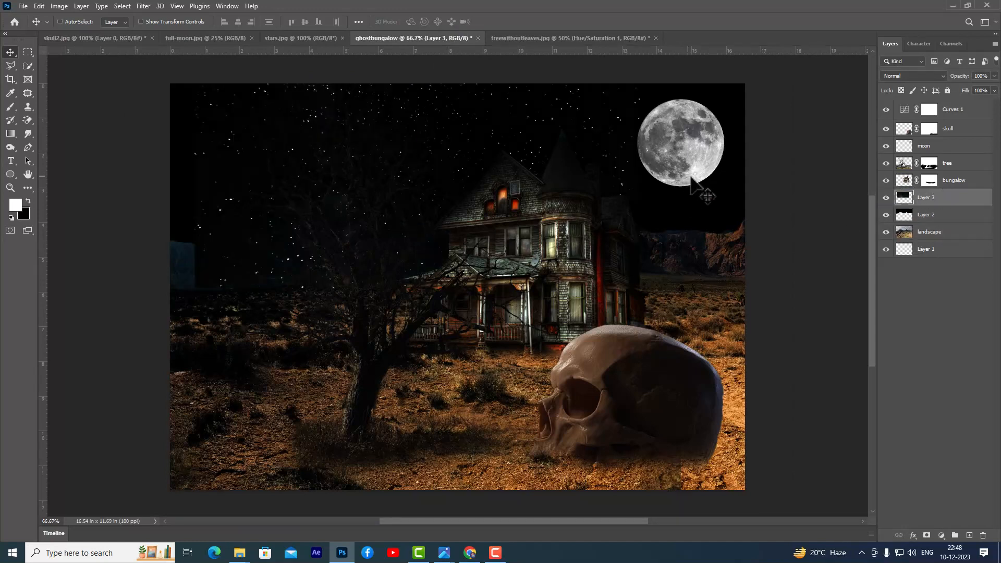
Step: Scale the starry sky to about 154% and move it up to cover the full width of the sky
key("ctrl+t")
left_click_drag(639, 287, 766, 325)
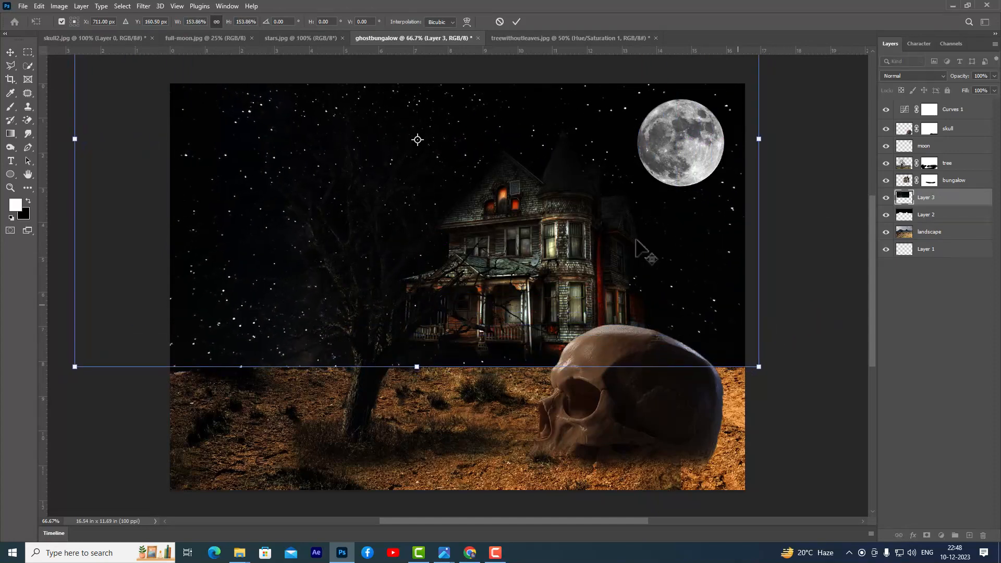
left_click_drag(543, 112, 546, 80)
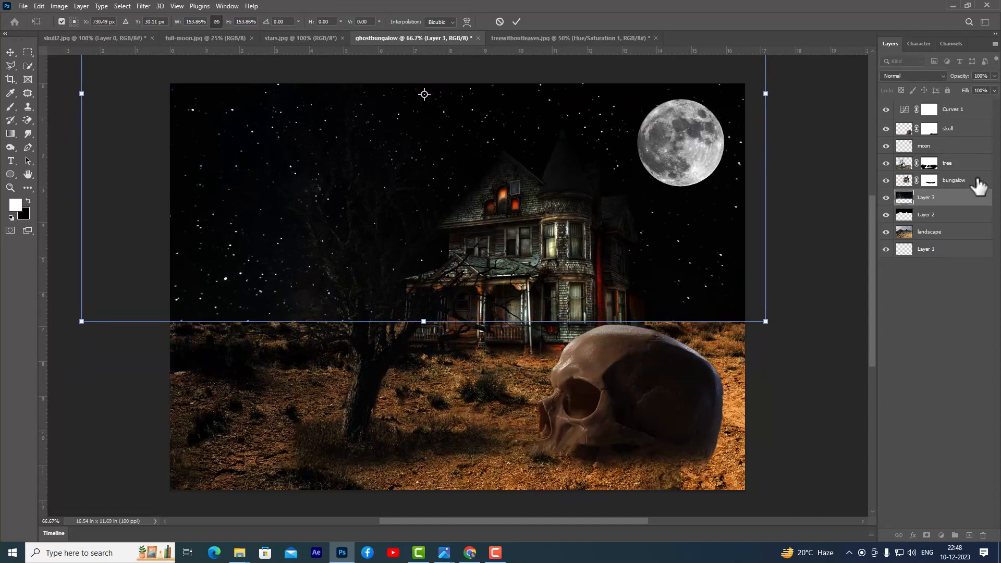
key("Return")
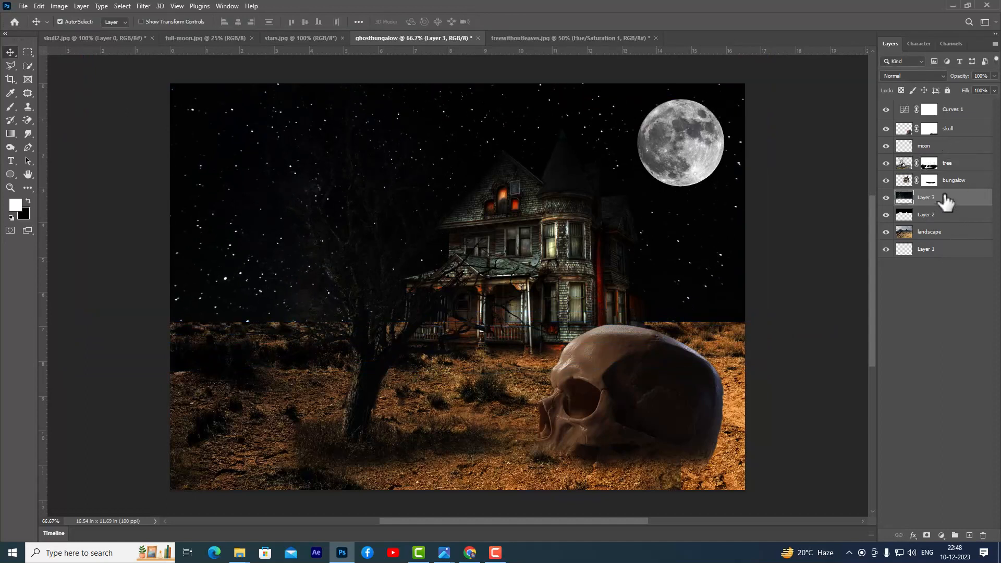
Step: Set the starry sky layer's blend mode to Screen and rename the layer to stars
left_click(912, 75)
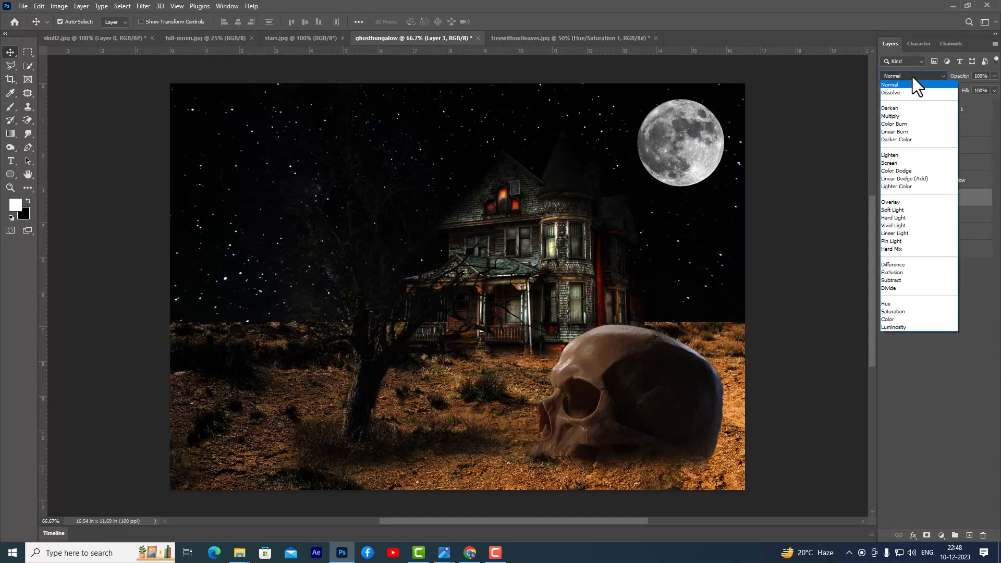
left_click(909, 161)
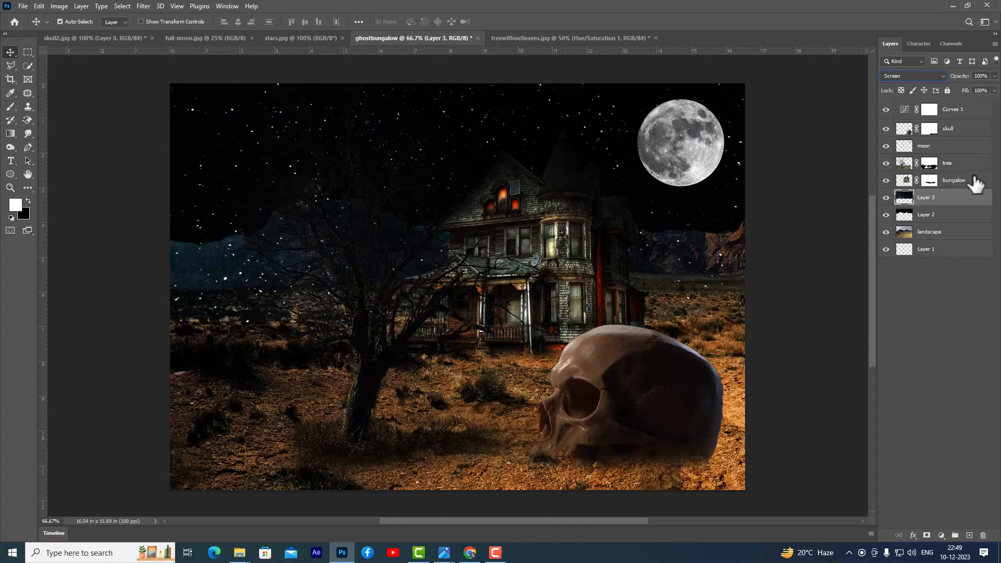
double_click(932, 197)
type("stars")
key("Return")
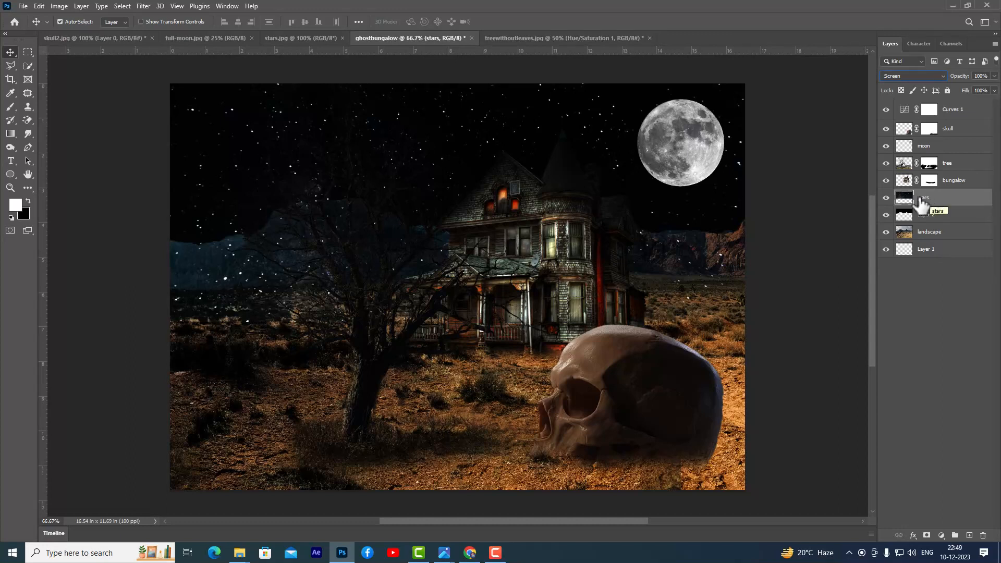
Step: Hide the stars layer with a black mask, and paint the stars back into the open sky with a soft white 400 px brush
left_click(927, 535, "alt")
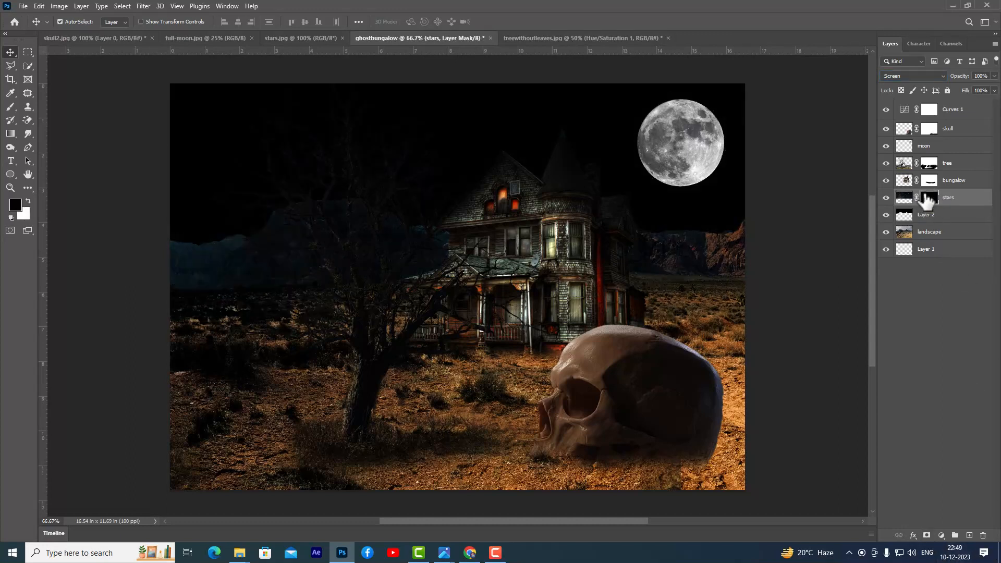
left_click(10, 108)
left_click(41, 105)
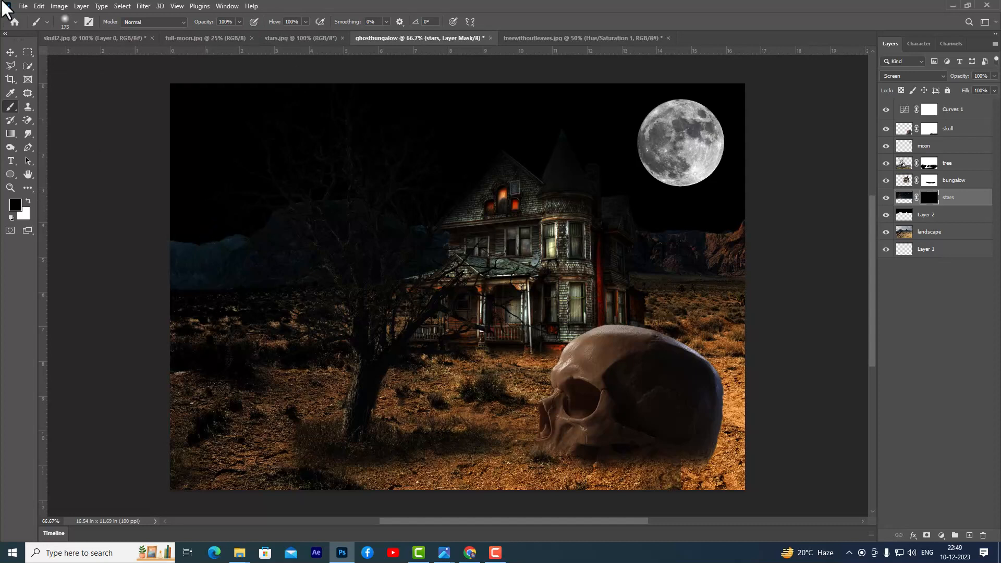
key("bracketright")
key("bracketright")
key("bracketright")
key("bracketright")
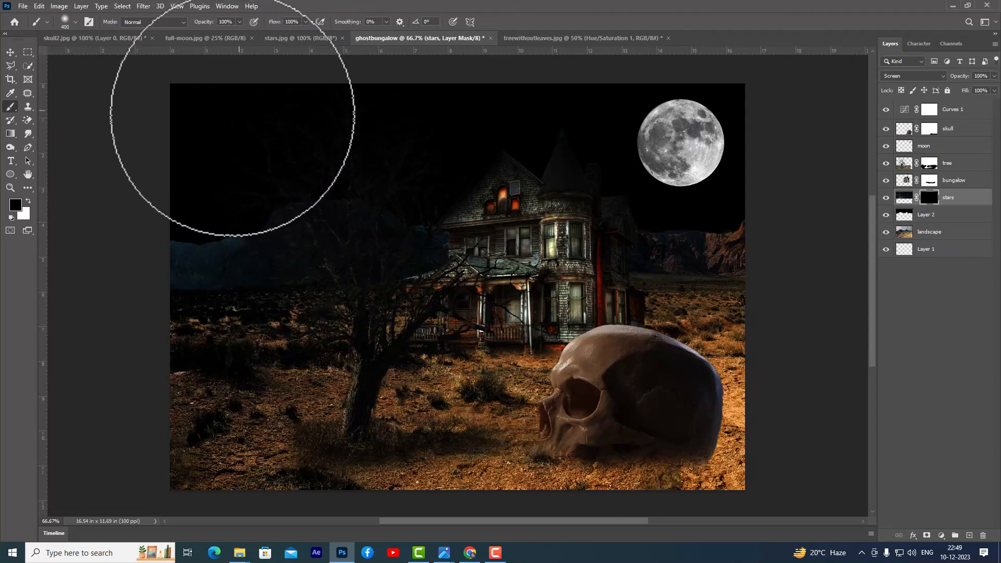
left_click(28, 201)
mouse_move(179, 111)
left_mouse_down()
mouse_move(359, 90)
mouse_move(396, 113)
mouse_move(581, 81)
left_mouse_up()
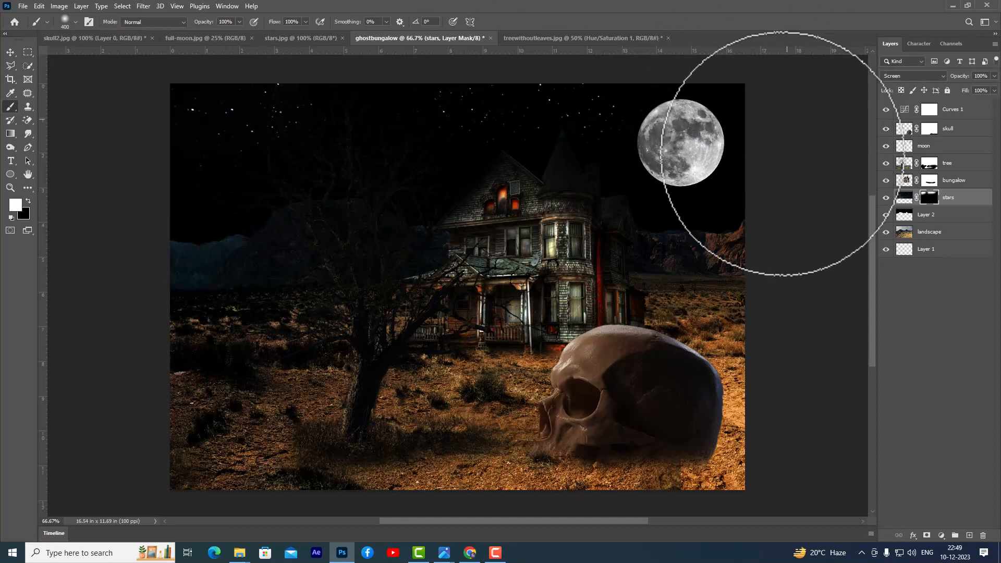
left_click_drag(171, 226, 120, 204)
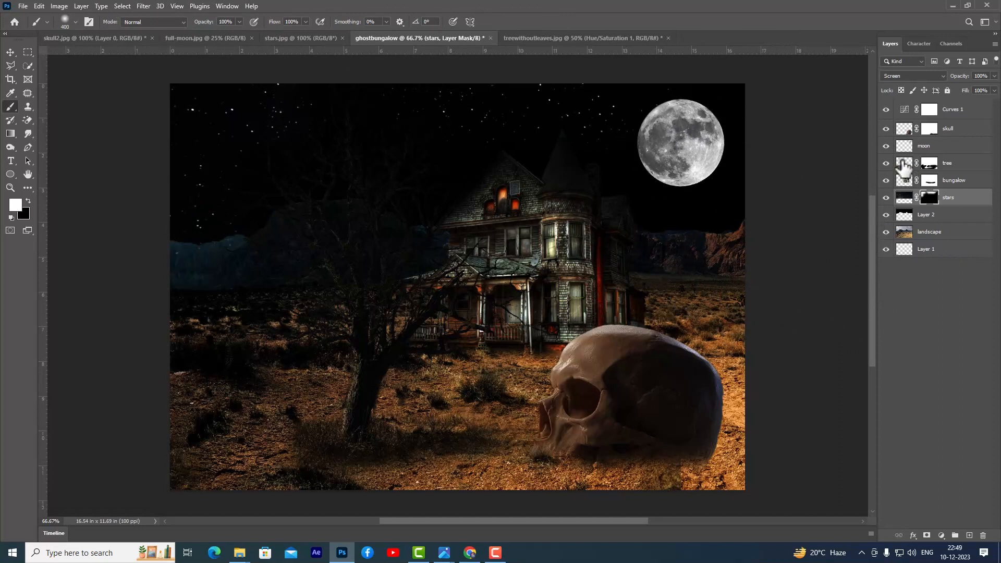
key("bracketleft")
key("bracketleft")
key("bracketleft")
key("bracketleft")
left_click(10, 52)
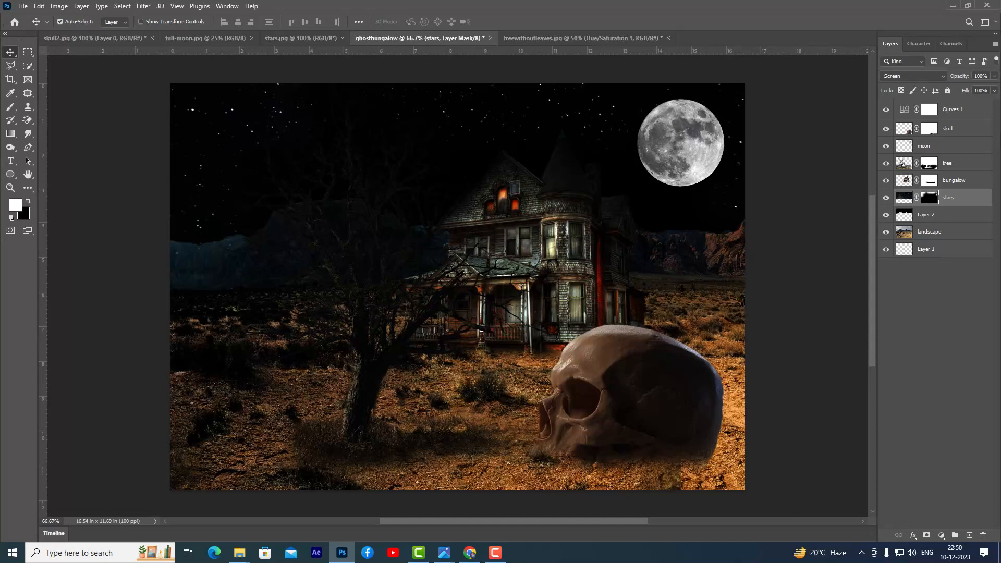
Step: Add a Color Lookup adjustment layer above Curves 1 and load the Moonlight.3DL look
left_click(975, 109)
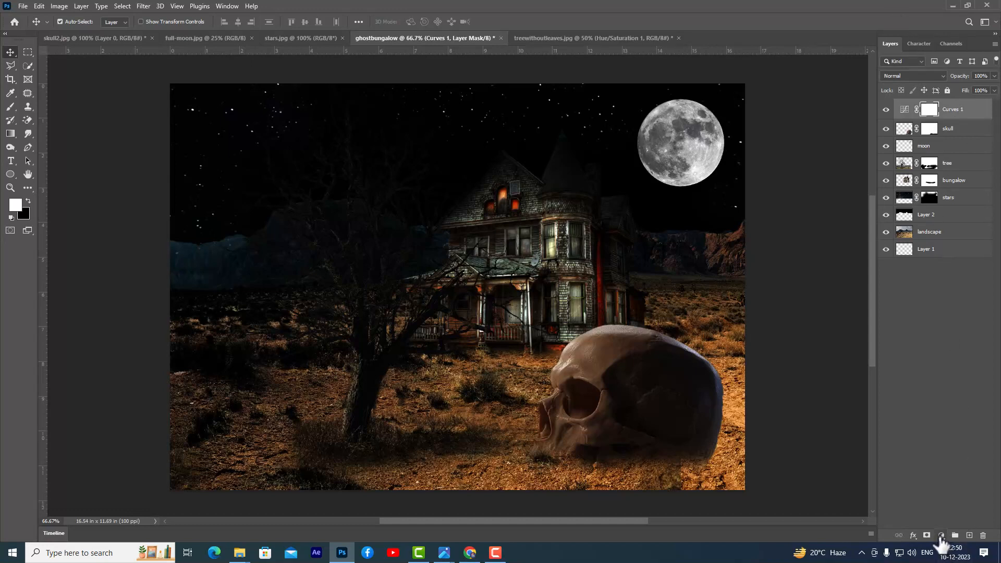
left_click(941, 536)
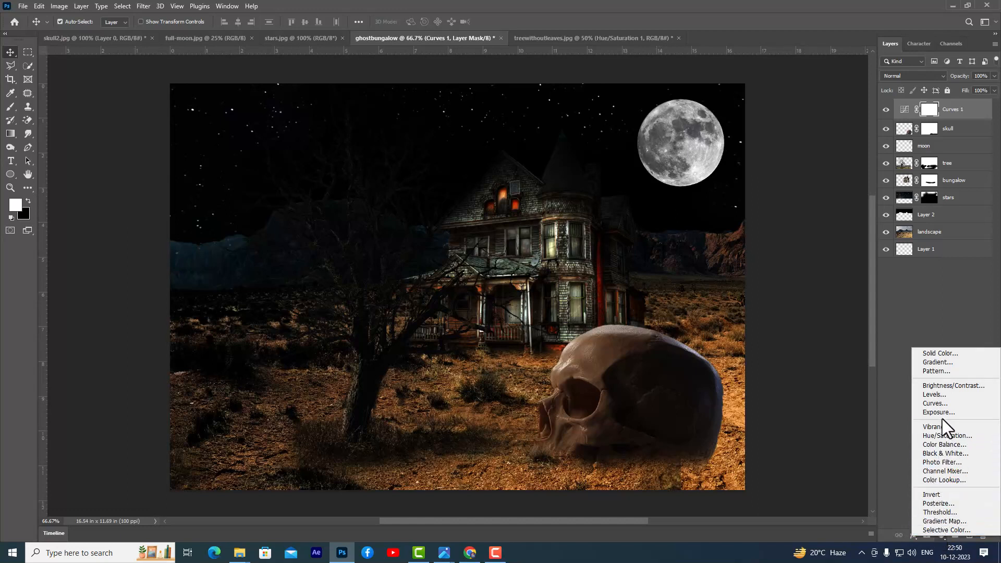
left_click(967, 480)
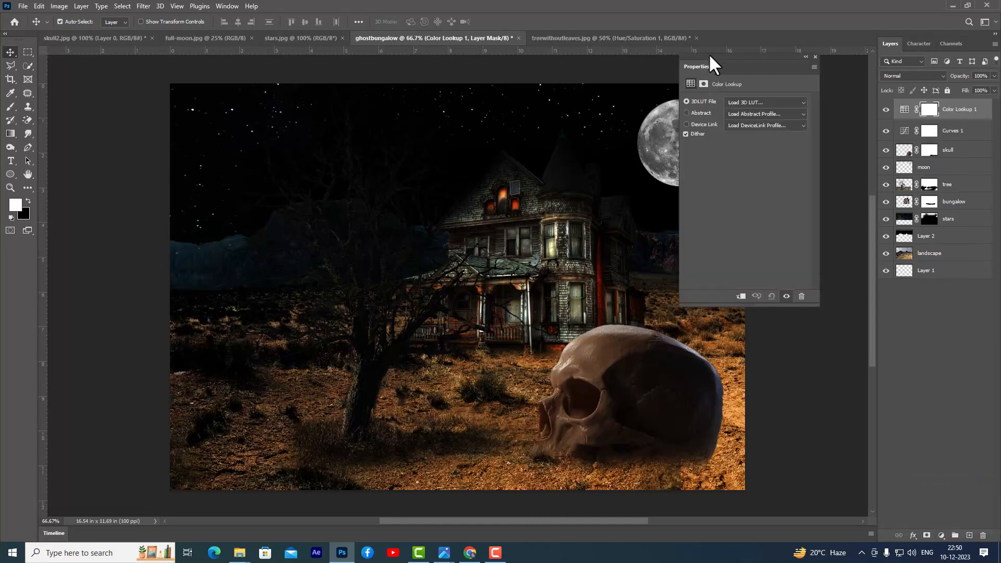
left_click_drag(709, 55, 748, 64)
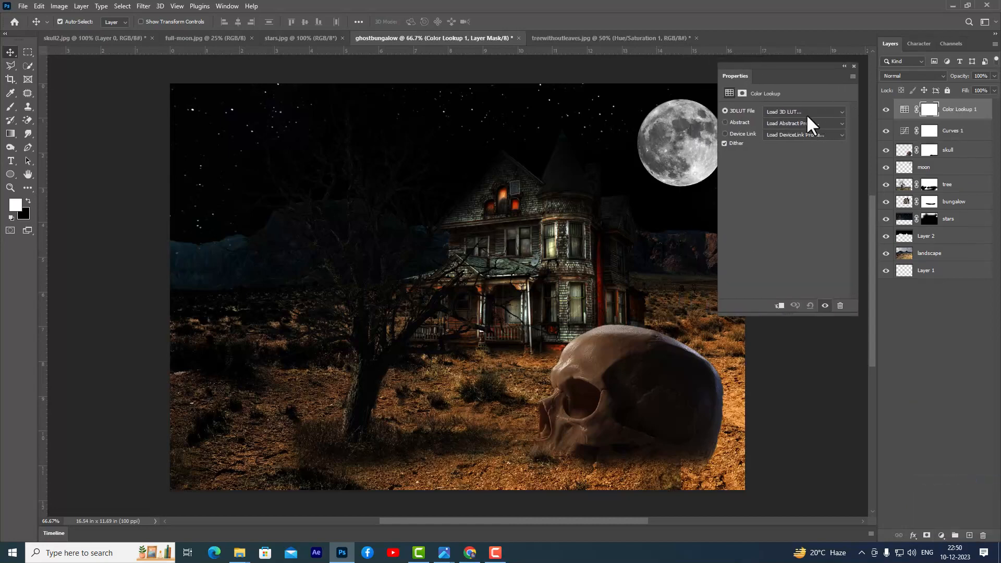
left_click_drag(767, 64, 807, 63)
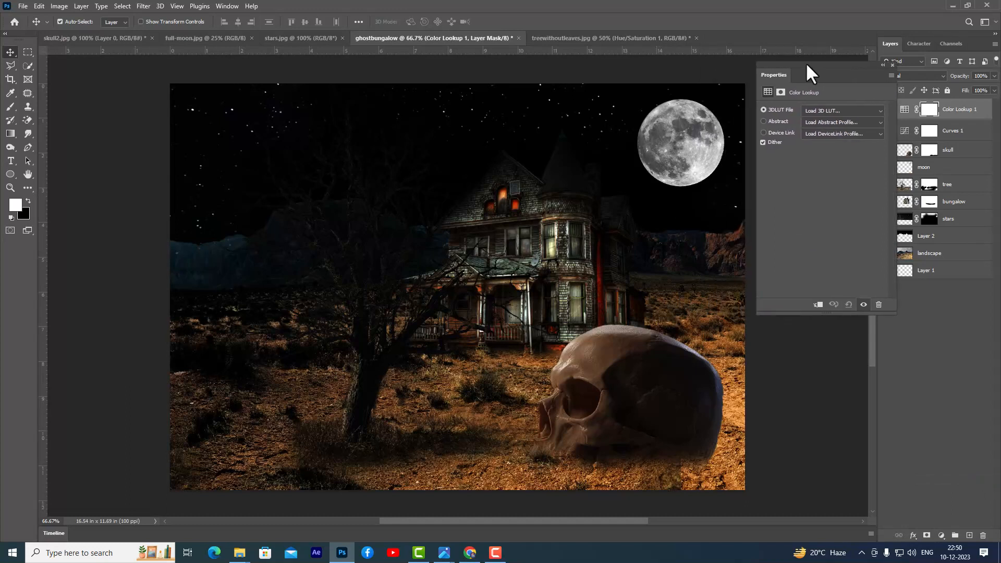
left_click(834, 110)
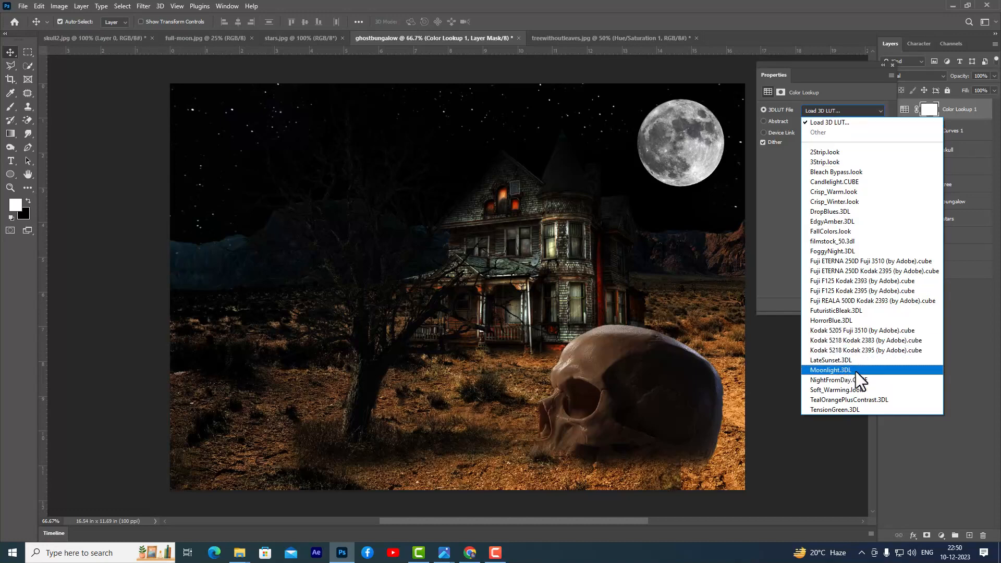
left_click(835, 371)
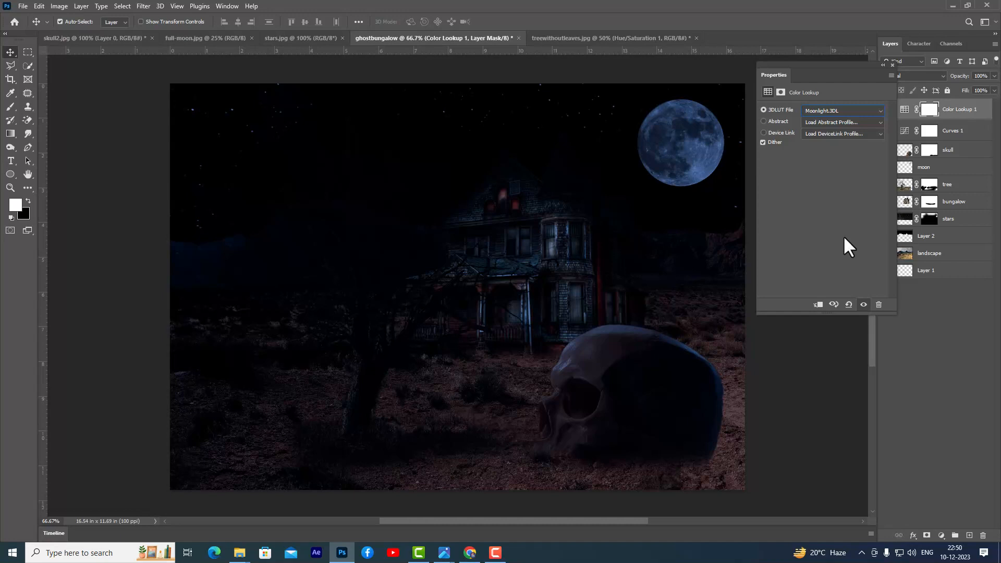
Step: Try the NightFromDay.CUBE look on the Color Lookup layer, and switch back to Moonlight.3DL
left_click(834, 108)
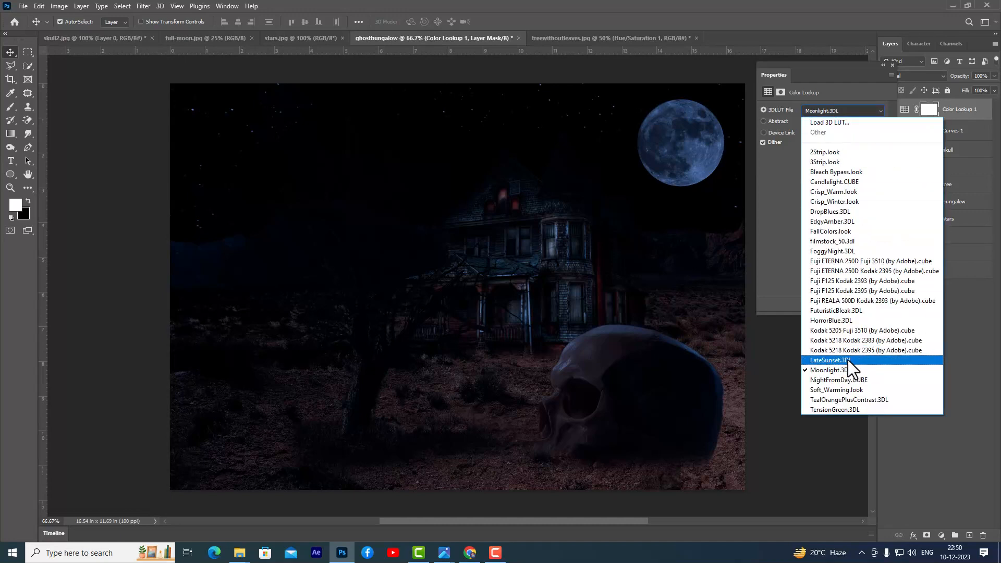
left_click(850, 380)
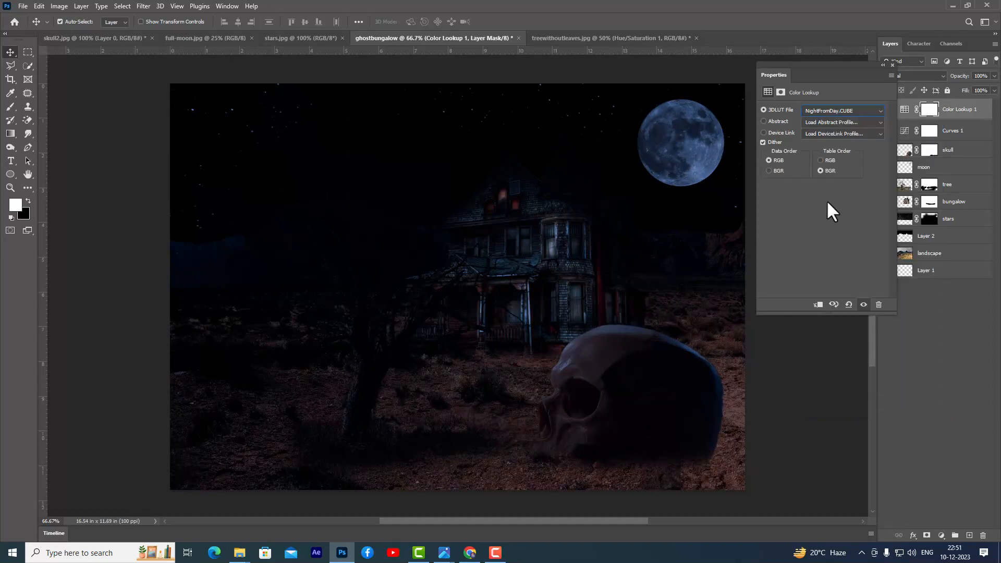
left_click(832, 111)
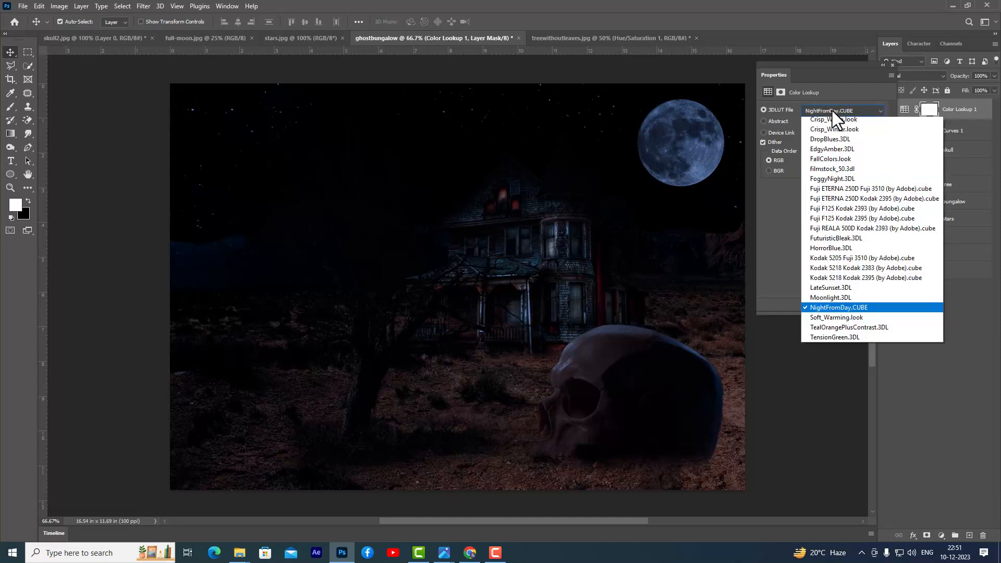
left_click(828, 370)
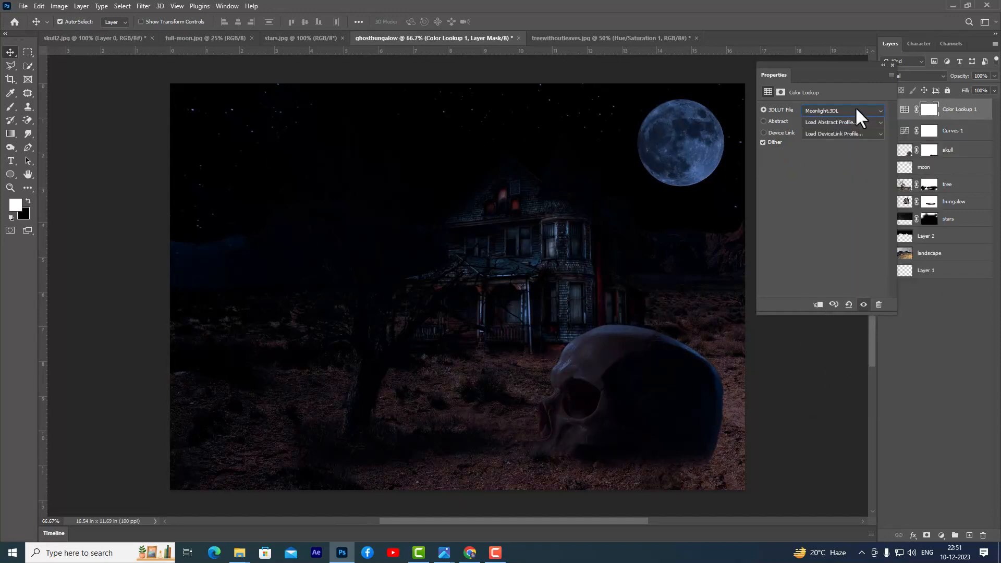
Step: Close the Color Lookup settings and invert the layer's mask to black to hide the Moonlight look
left_click_drag(825, 62, 796, 68)
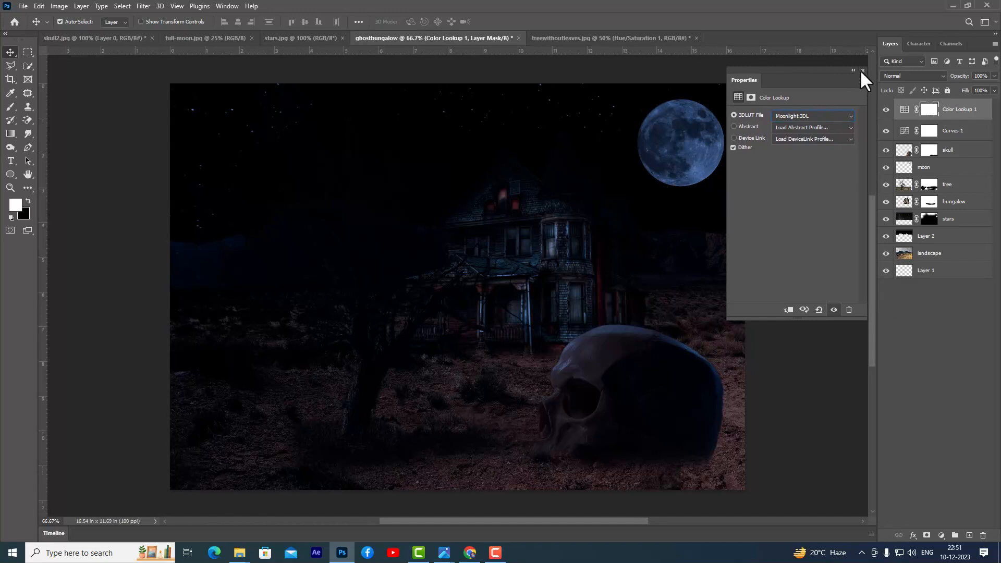
left_click(863, 70)
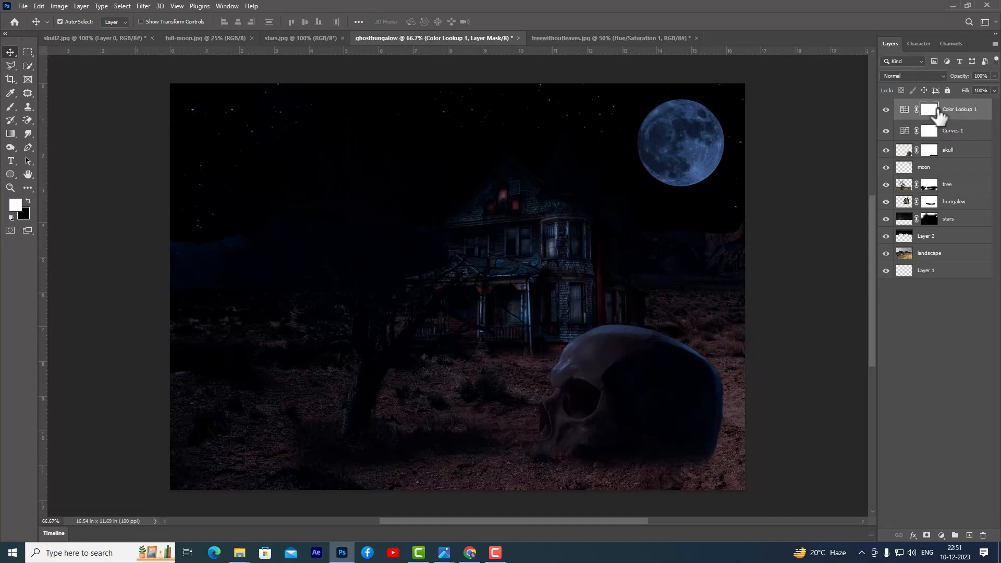
key("ctrl+i")
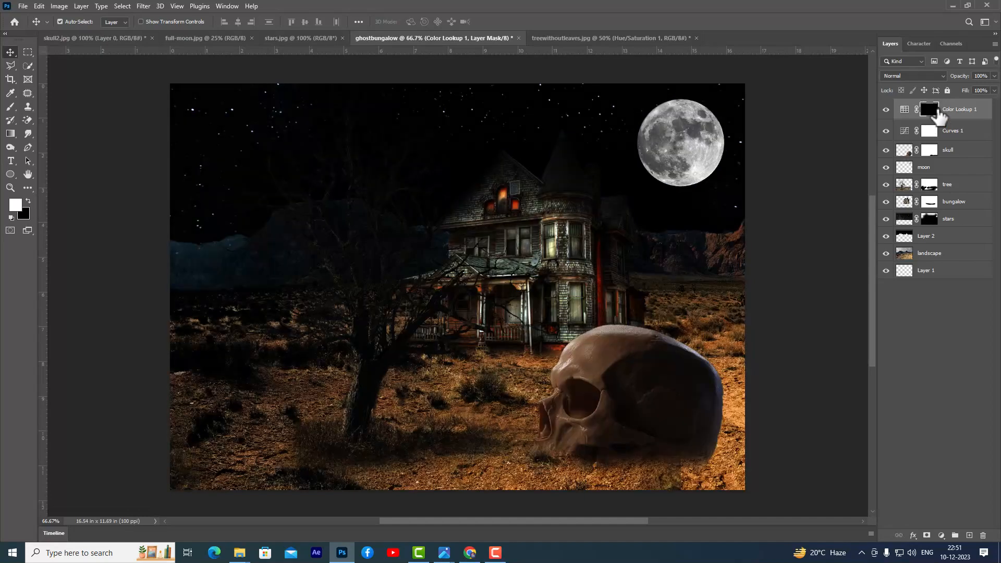
Step: Paint the Moonlight look back over the tree, bungalow and foreground ground in the mask with a white 700 px brush
left_click(10, 107)
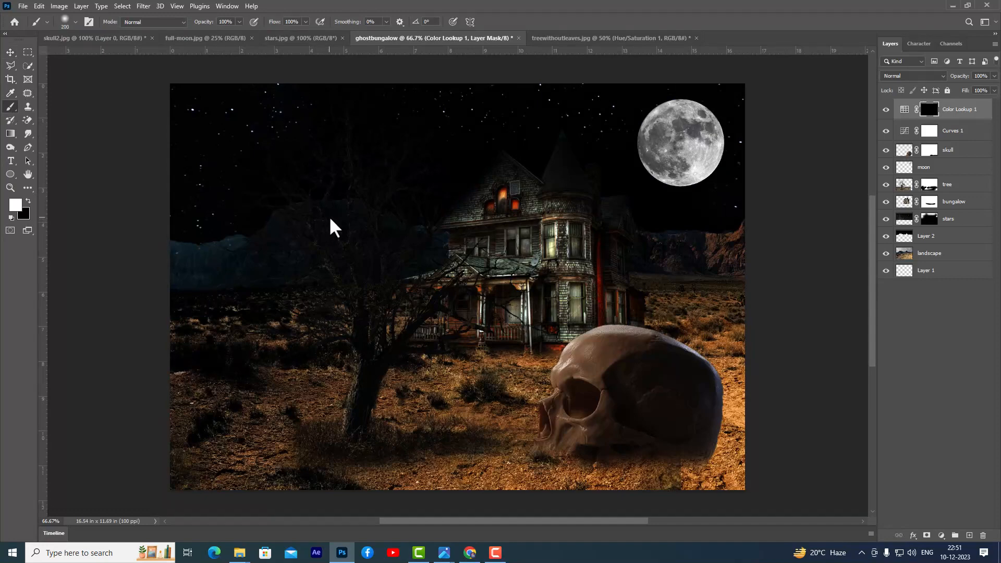
key("bracketright")
key("bracketright")
key("bracketright")
key("bracketright")
key("bracketright")
key("bracketright")
mouse_move(341, 179)
left_mouse_down()
mouse_move(271, 163)
mouse_move(496, 123)
mouse_move(655, 73)
mouse_move(583, 113)
left_mouse_up()
mouse_move(421, 250)
left_mouse_down()
mouse_move(367, 334)
mouse_move(435, 359)
mouse_move(387, 403)
mouse_move(149, 403)
left_mouse_up()
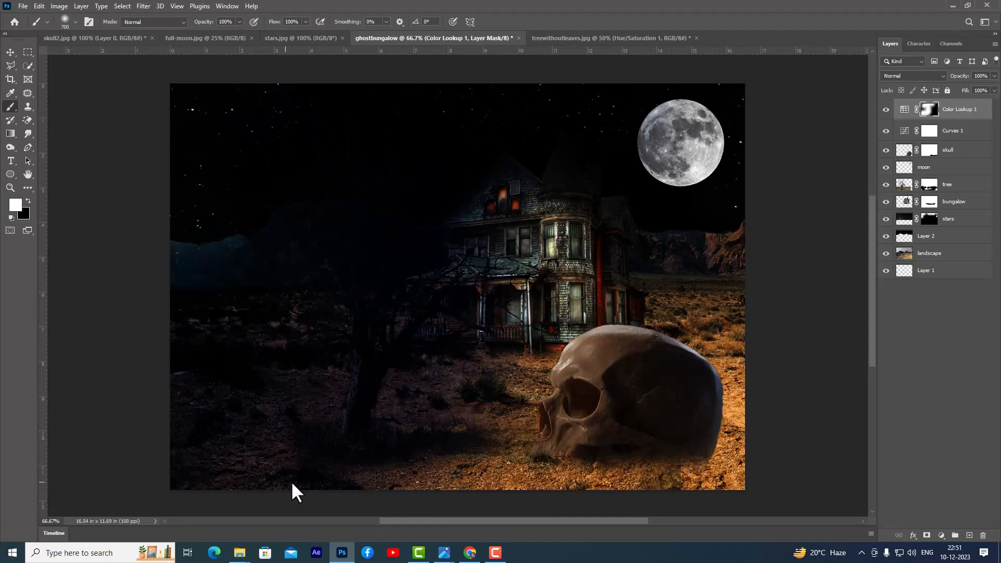
left_click_drag(509, 520, 762, 467)
left_click_drag(659, 520, 441, 526)
Step: Paint the Moonlight look over the distant hills beside the tree with a 300 px brush, and mask it back off the tree and porch
key("bracketleft")
key("bracketleft")
key("bracketleft")
key("bracketleft")
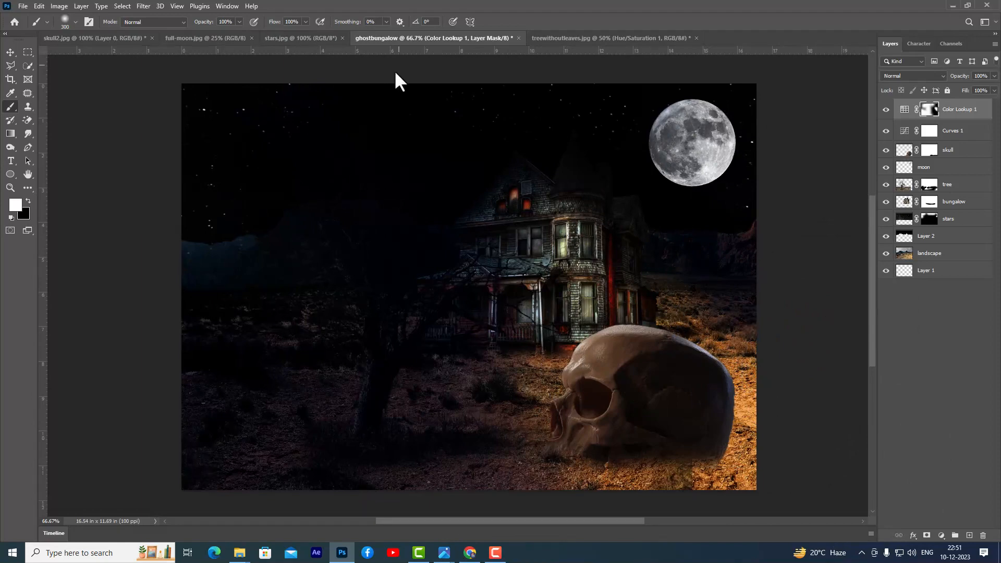
left_click_drag(214, 202, 73, 316)
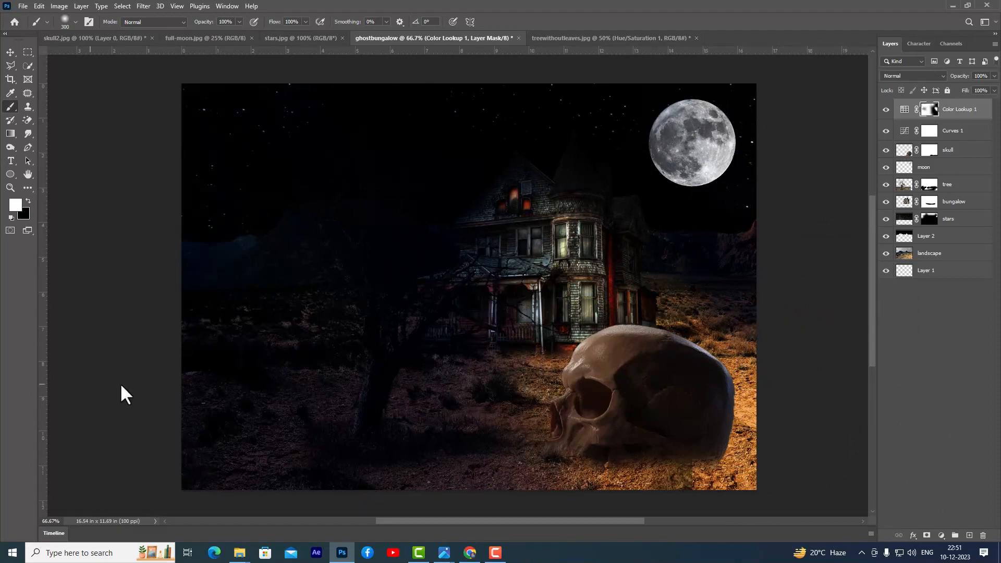
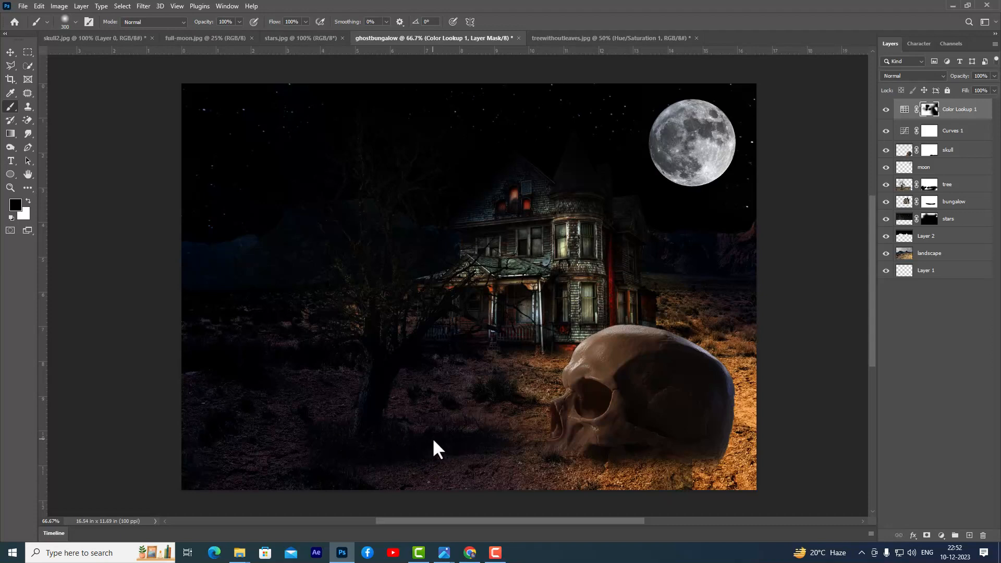
left_click(10, 53)
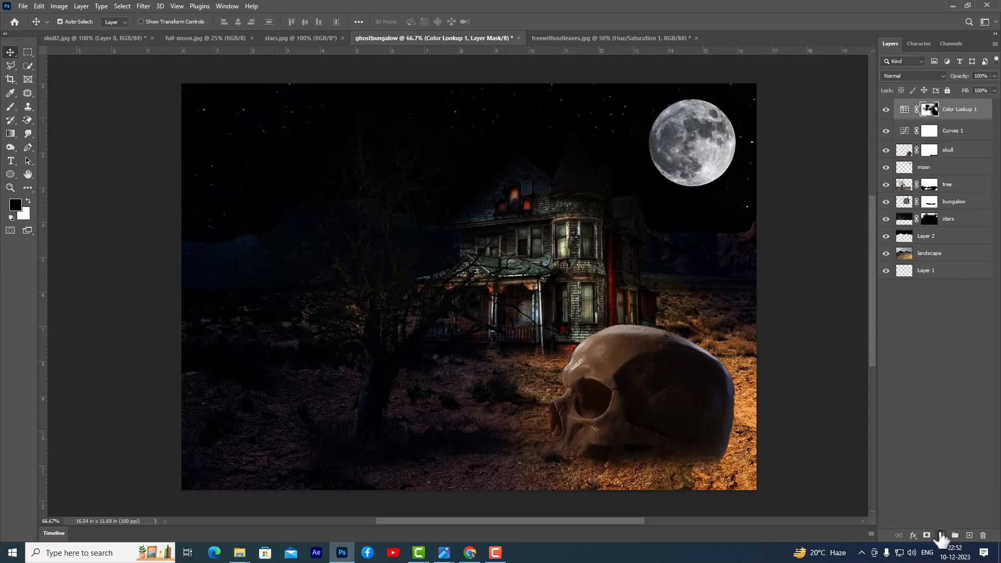
Step: Add a second Color Lookup adjustment layer with the EdgyAmber.3DL look, and invert its mask to black
left_click(942, 535)
left_click(957, 475)
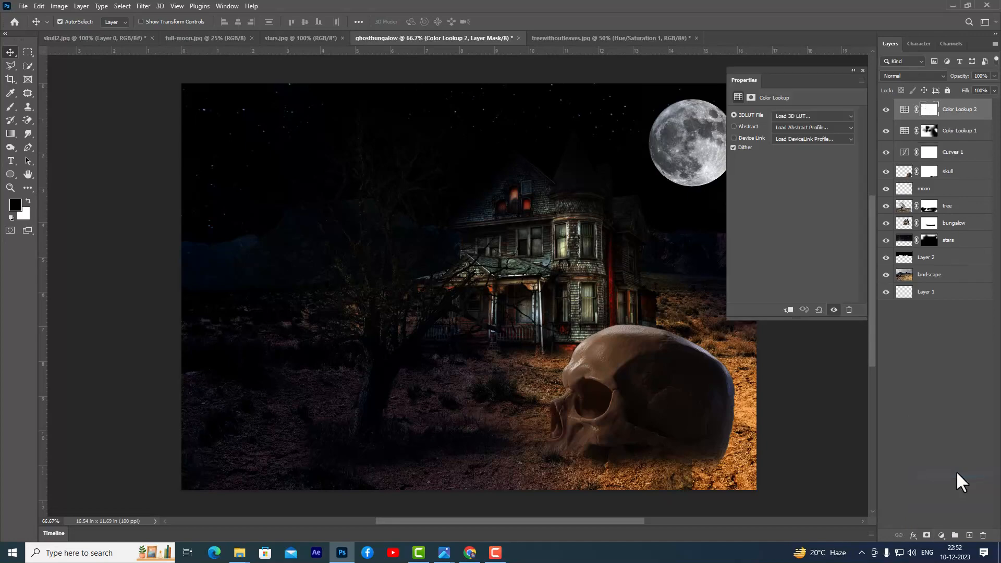
left_click(798, 116)
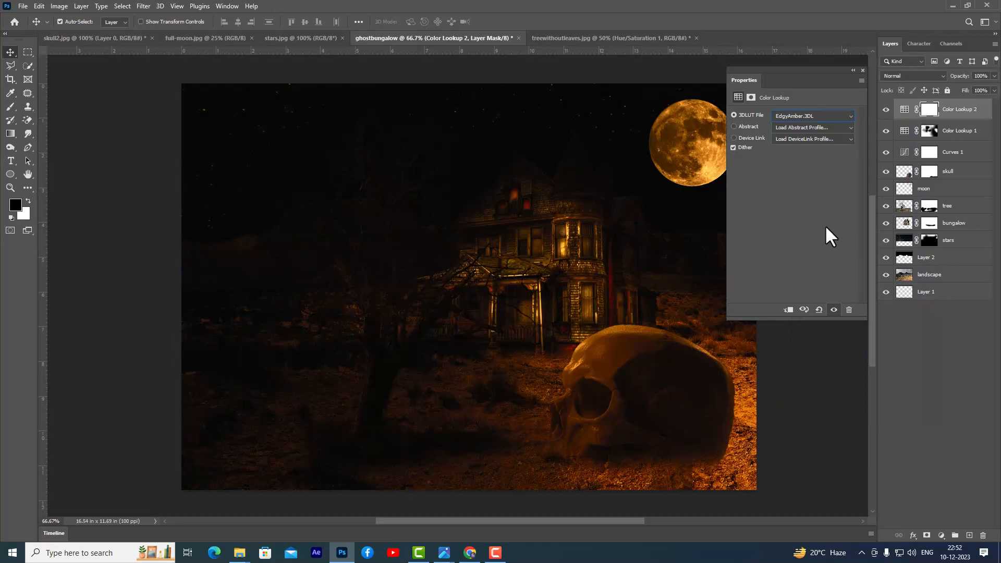
left_click(927, 110)
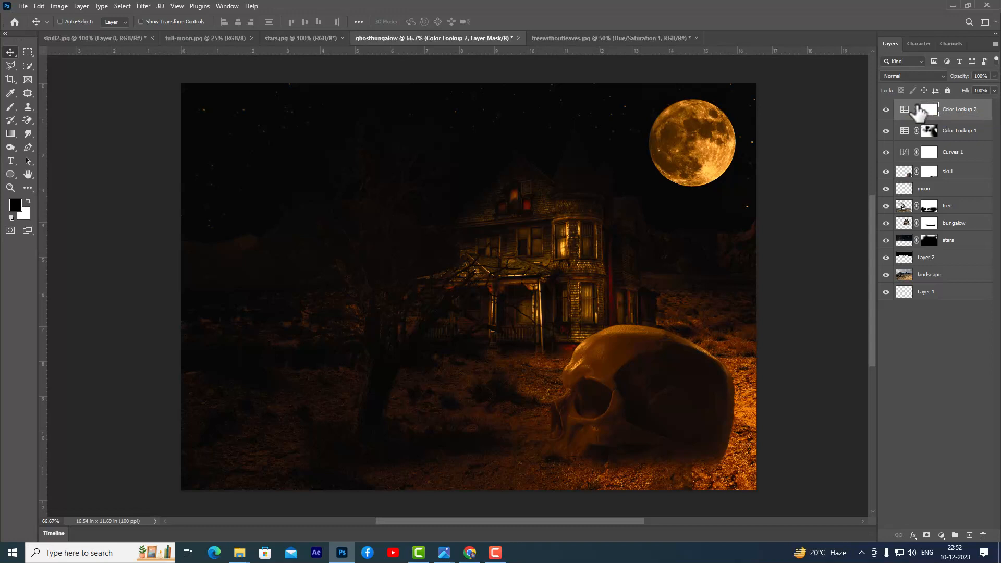
key("ctrl+i")
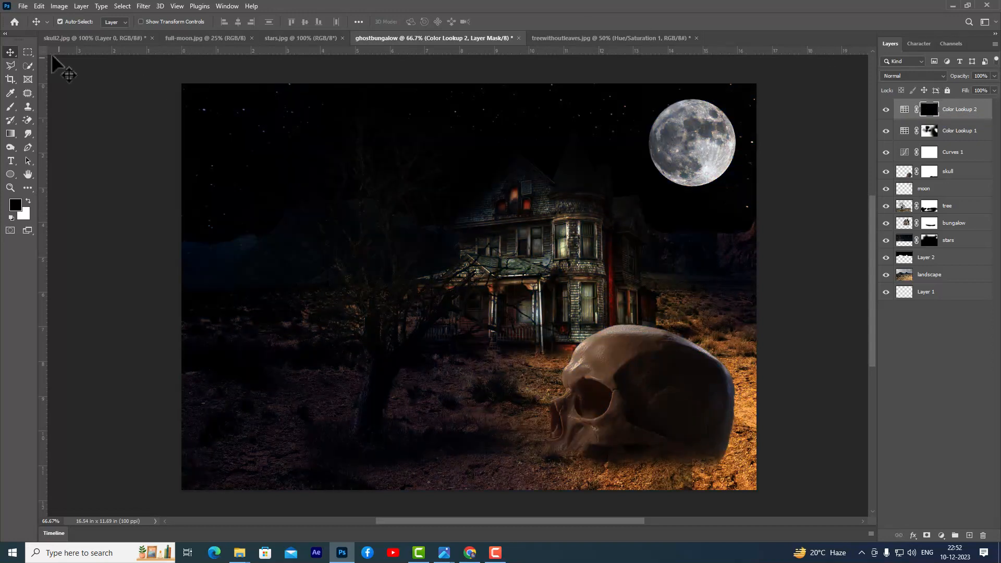
Step: Paint the EdgyAmber look over the bungalow and tree in the second Color Lookup mask with a white 700 px brush at 11% flow
left_click(9, 108)
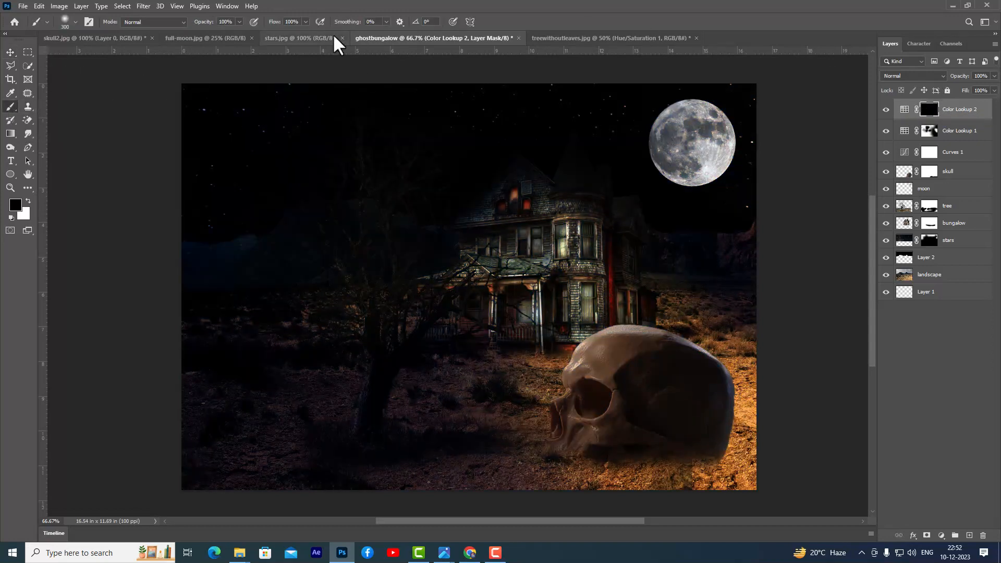
left_click(306, 22)
left_click_drag(305, 31, 267, 36)
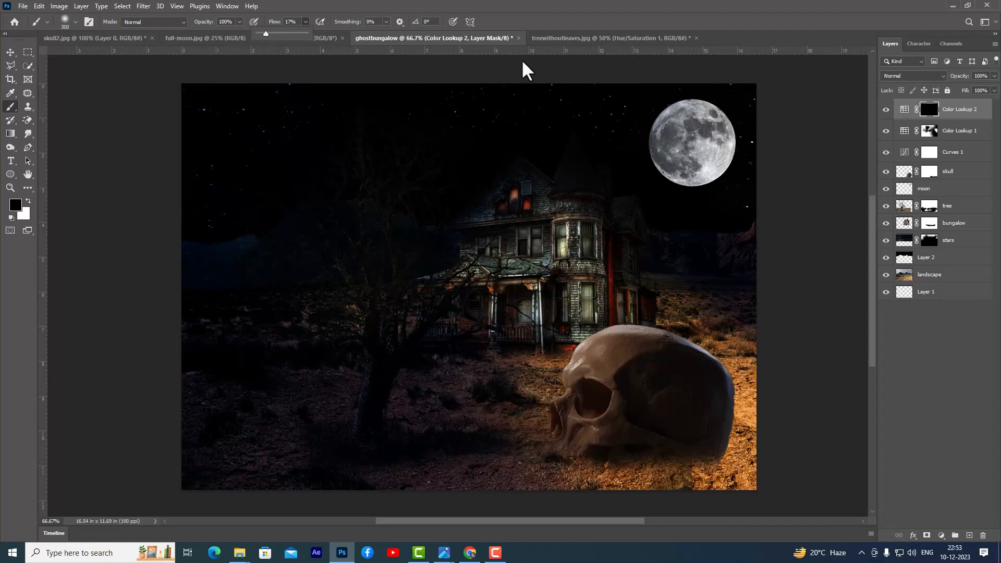
left_click(10, 53)
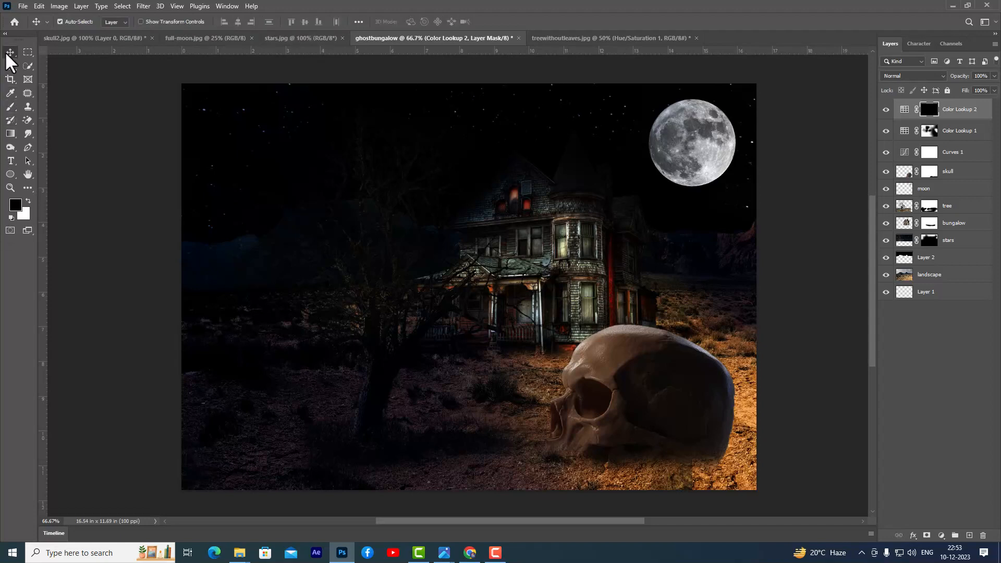
left_click(9, 108)
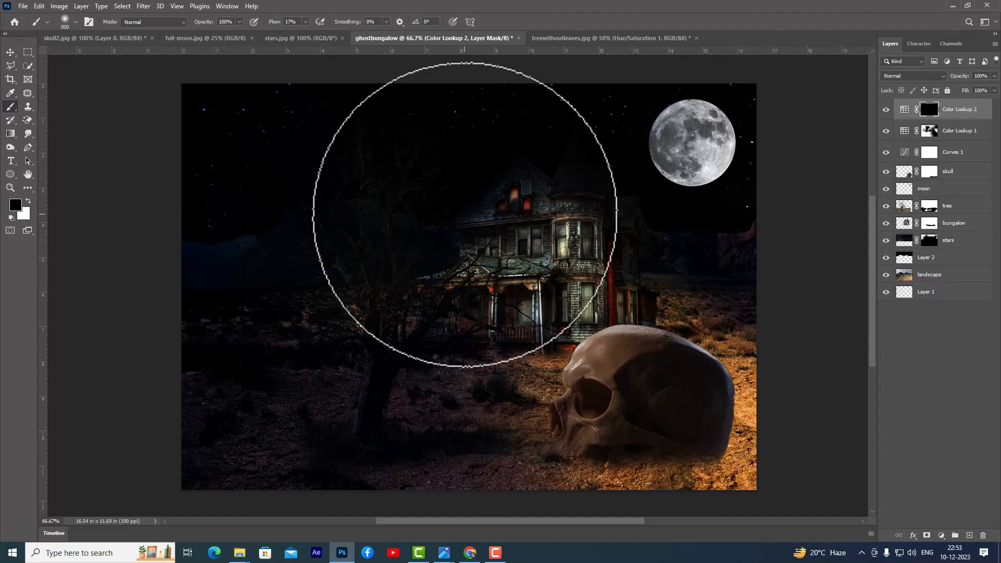
key("bracketleft")
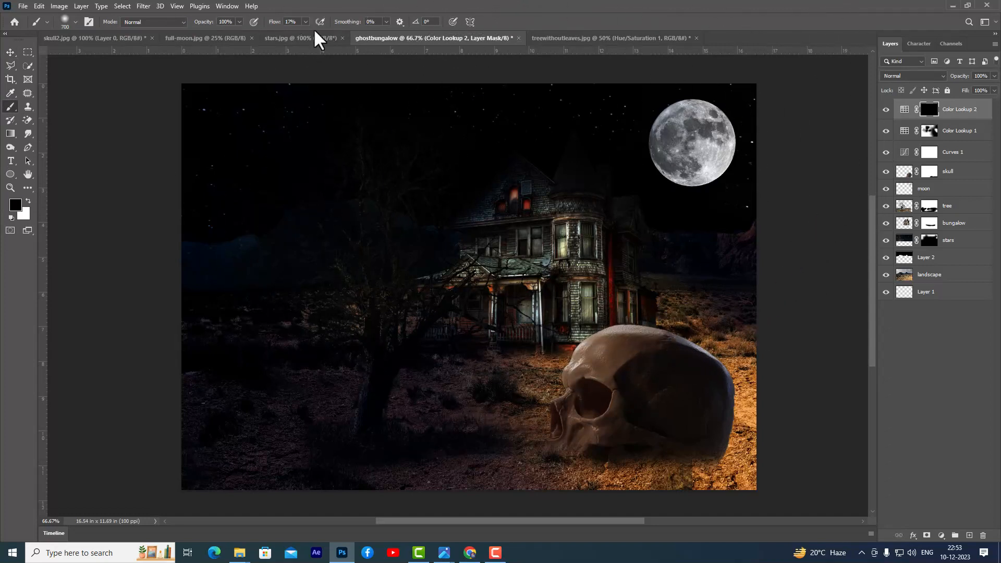
left_click_drag(305, 21, 302, 33)
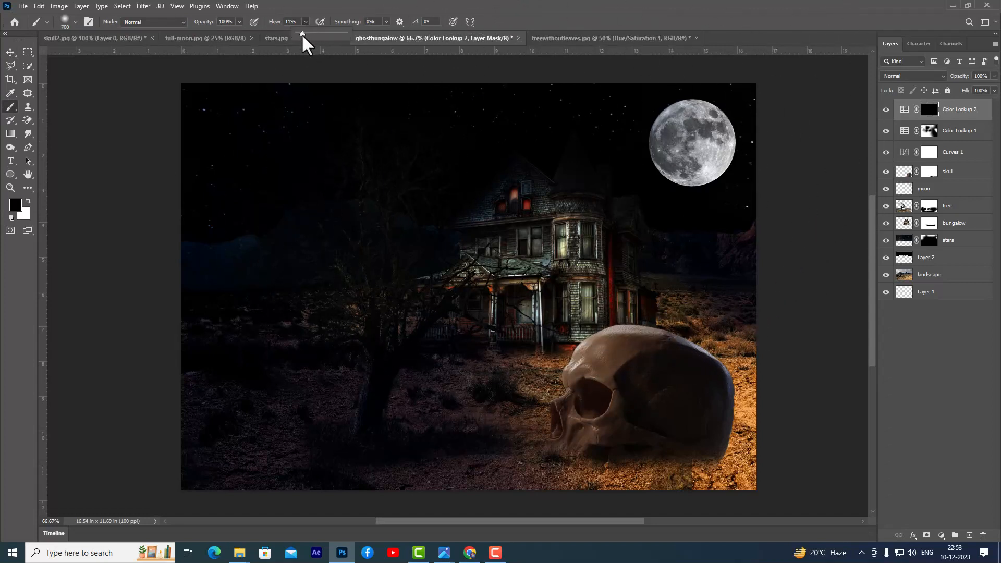
left_click(374, 2)
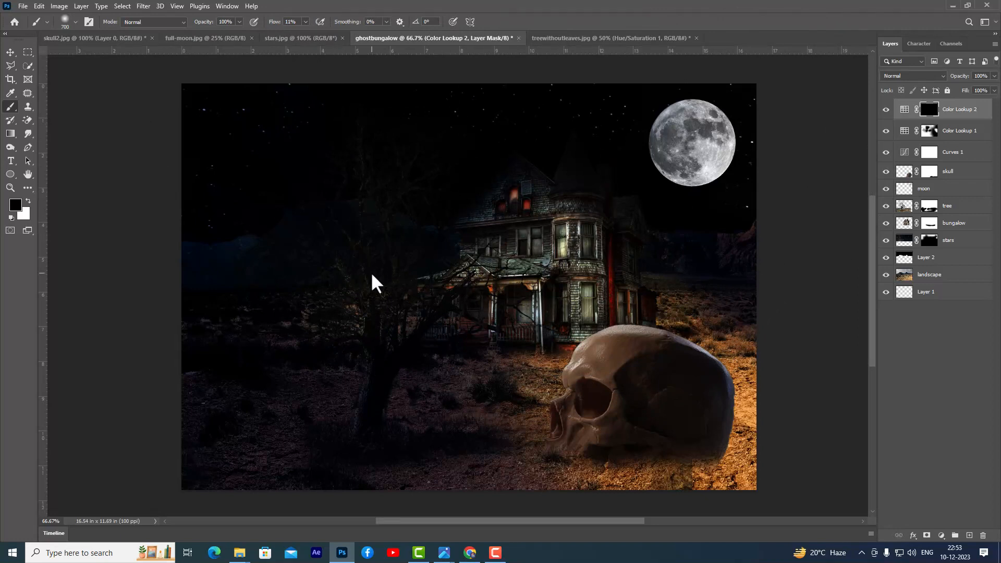
left_click(28, 201)
mouse_move(545, 283)
left_mouse_down()
mouse_move(666, 297)
mouse_move(620, 347)
mouse_move(715, 340)
mouse_move(678, 319)
mouse_move(130, 432)
mouse_move(301, 258)
left_mouse_up()
left_click_drag(133, 425, 290, 429)
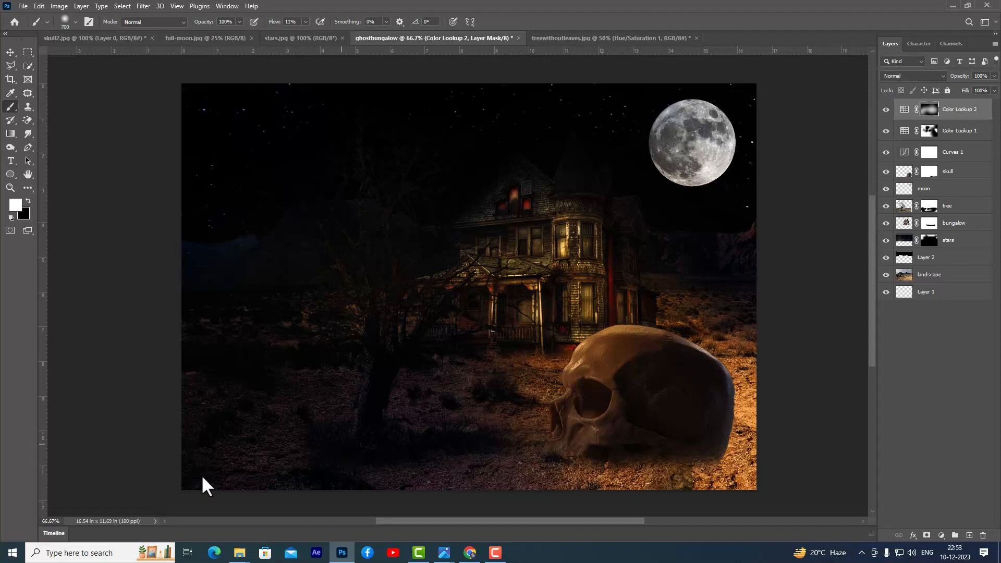
Step: Extend the EdgyAmber look in the mask over the dark hills beside the tree and along the foreground ground
left_click_drag(220, 479, 137, 245)
left_click_drag(349, 454, 506, 454)
left_click(10, 52)
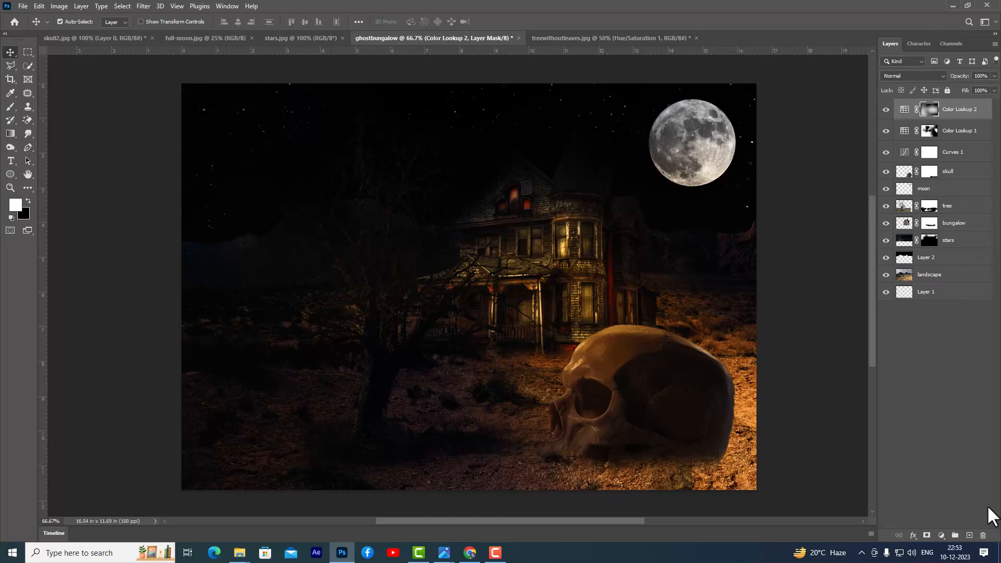
Step: Add a new layer on top of the stack with Color Dodge blending, and set the brush flow to 24%
left_click(970, 537)
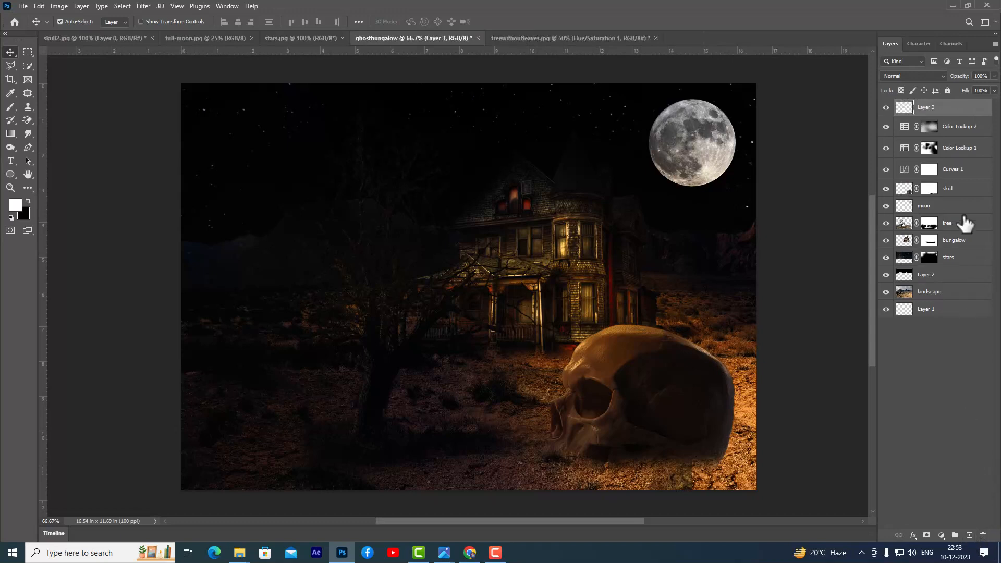
left_click(916, 76)
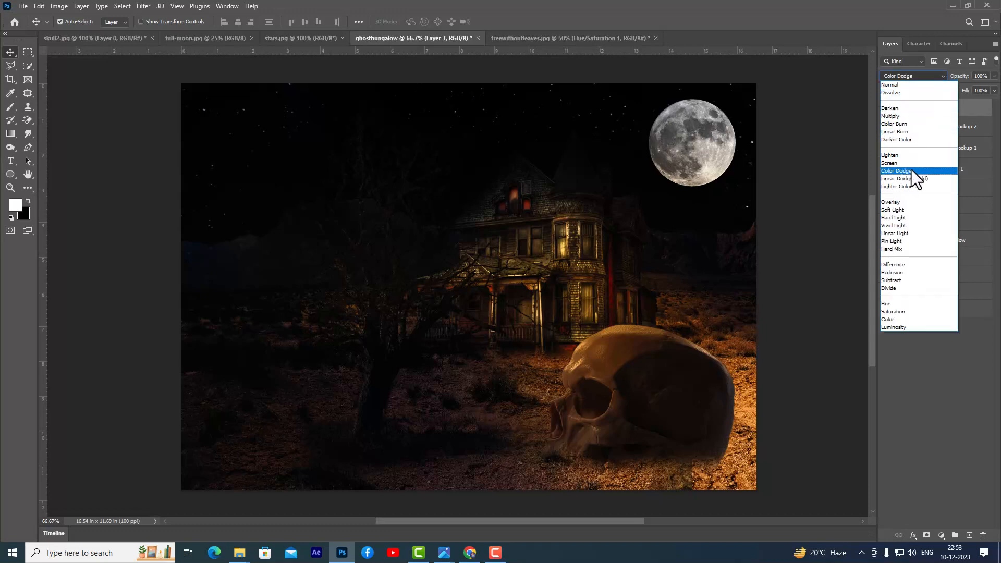
left_click(912, 171)
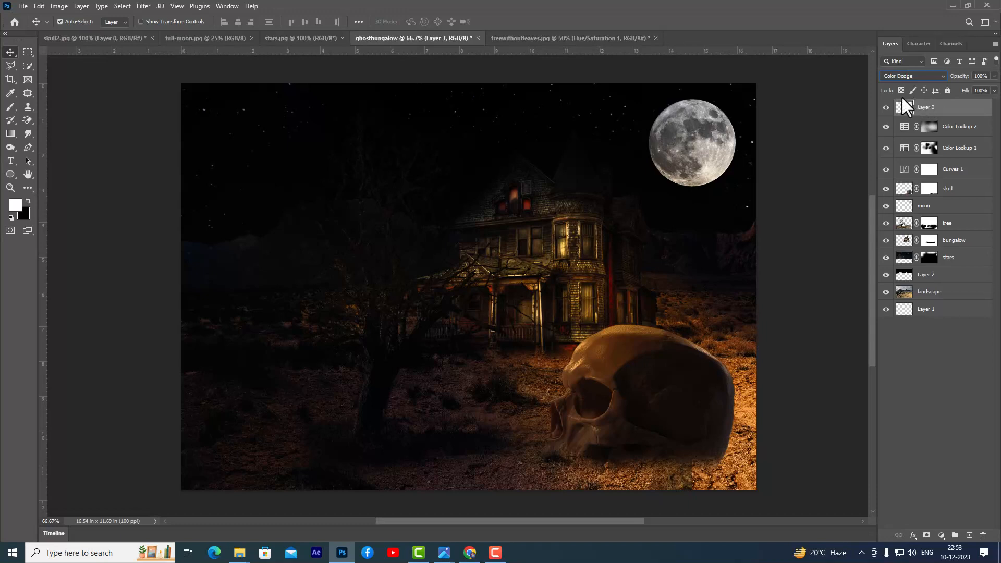
left_click(11, 107)
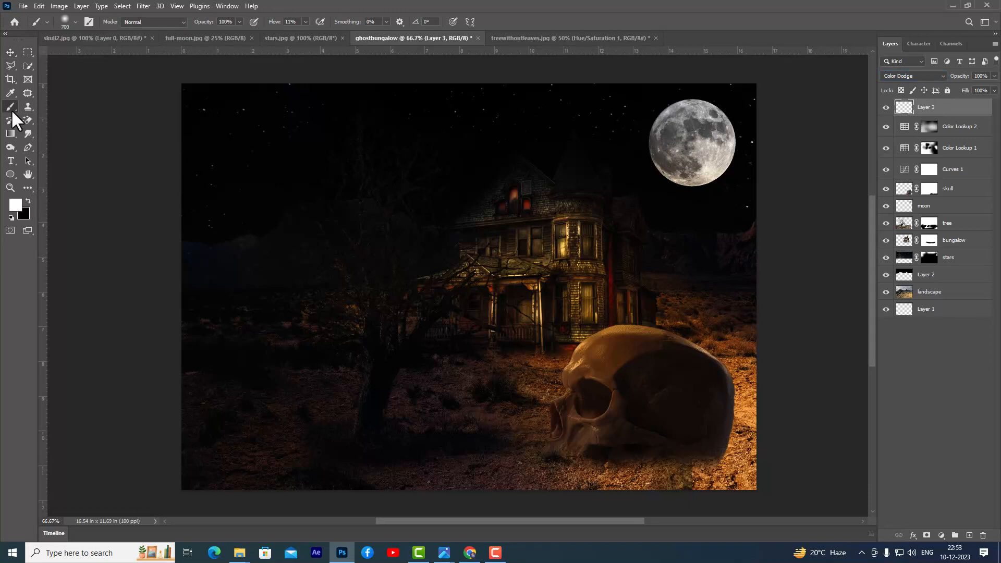
left_click(306, 22)
left_click(330, 3)
Step: Turn off Transparency Shapes Layer in the blending options of the Color Dodge layer
double_click(960, 113)
left_click_drag(680, 43, 705, 47)
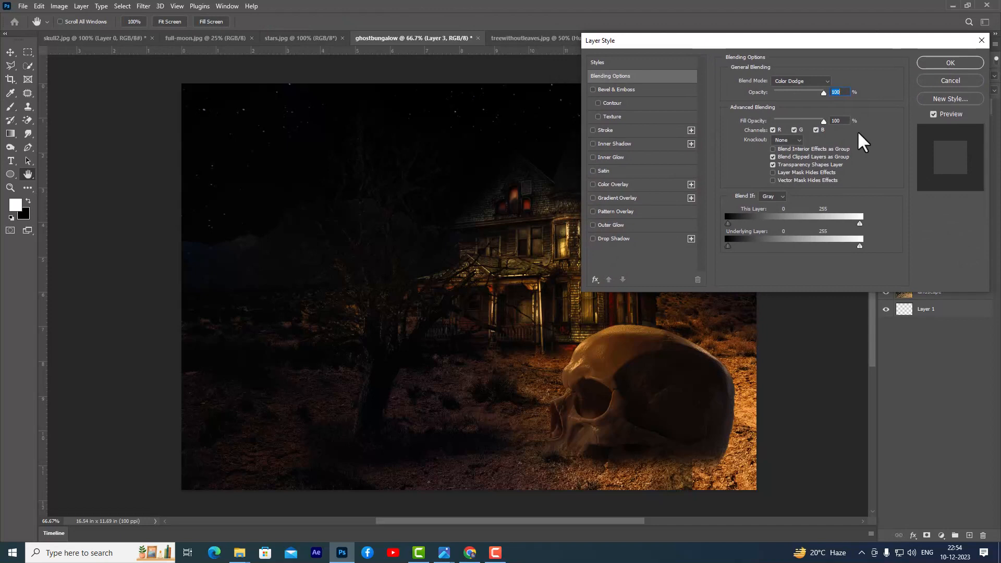
mouse_move(767, 43)
left_mouse_down()
mouse_move(823, 36)
mouse_move(786, 39)
left_mouse_up()
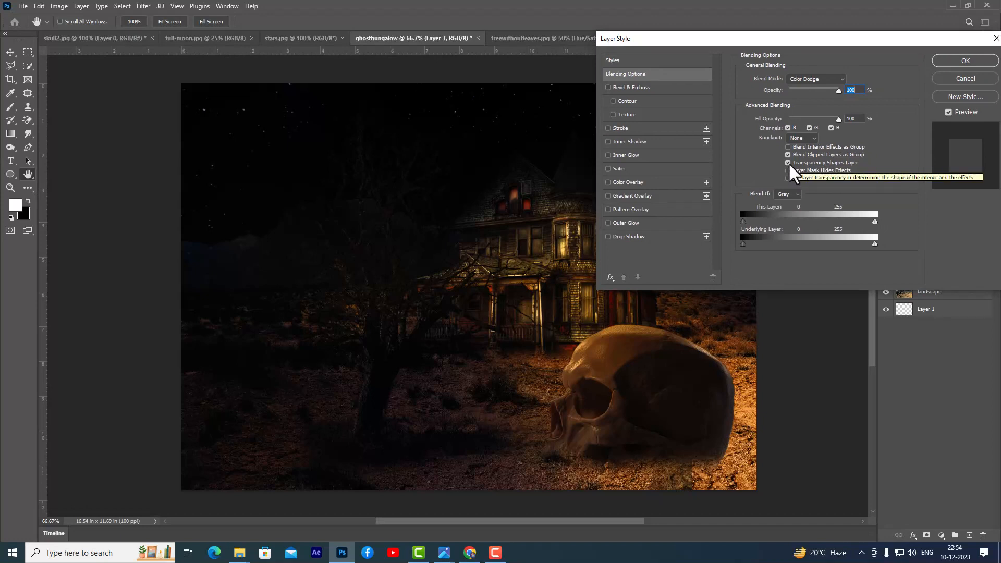
left_click(788, 163)
left_click_drag(761, 32, 677, 55)
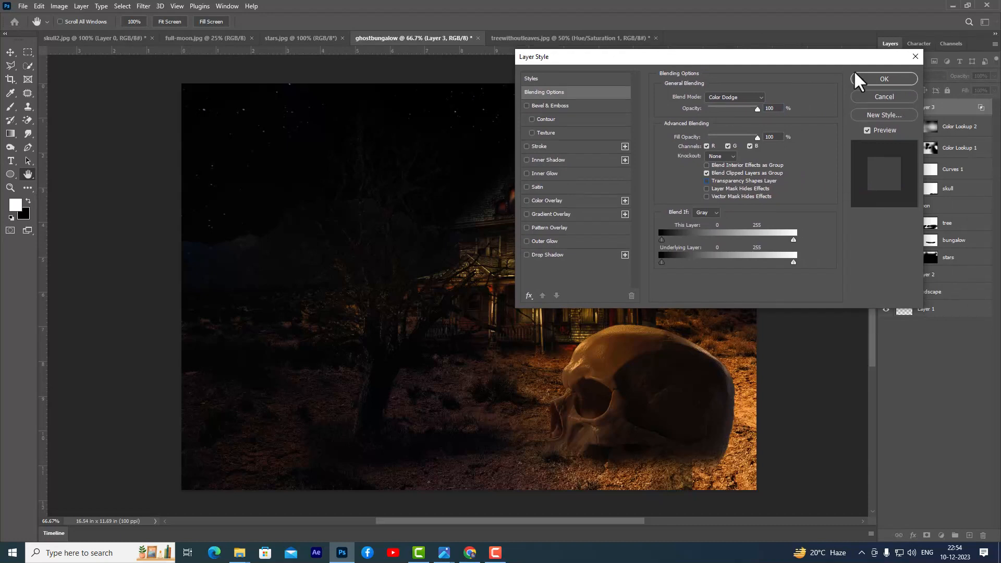
left_click(874, 80)
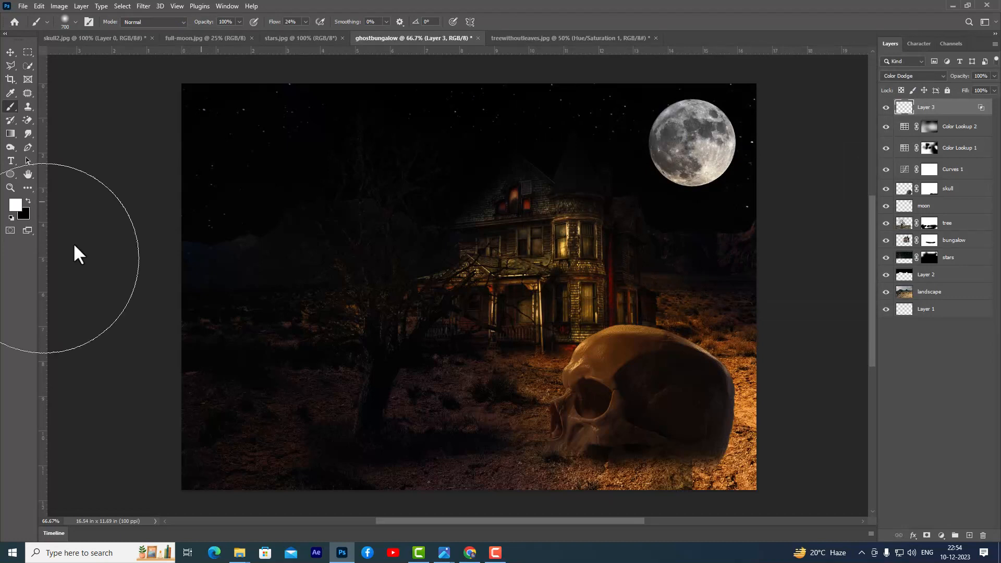
Step: Paint a white glow over the bungalow's tower and side windows with the 700 px brush on the Color Dodge layer
left_click(598, 258)
left_click(599, 262)
left_click(599, 276)
left_click(597, 274)
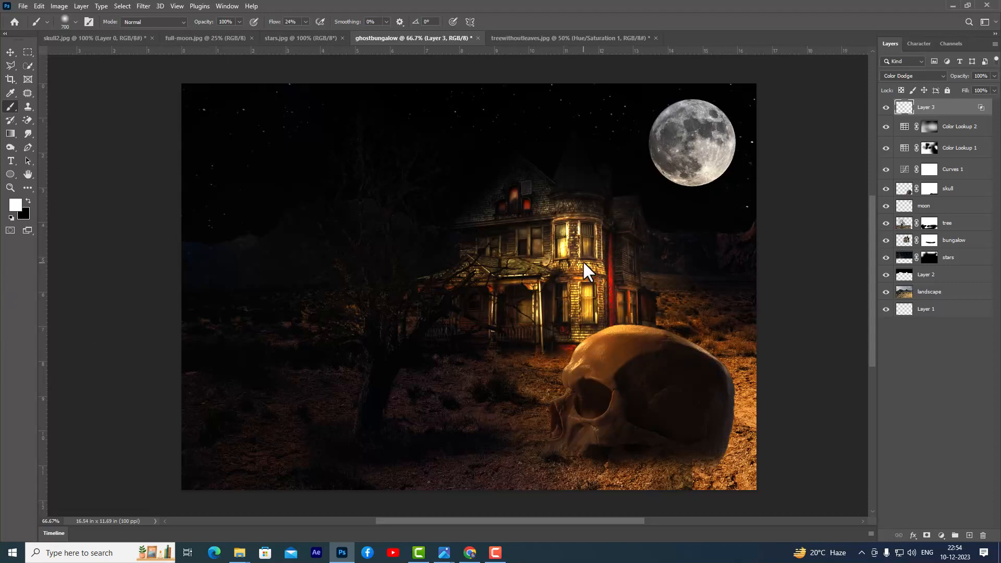
left_click(583, 259)
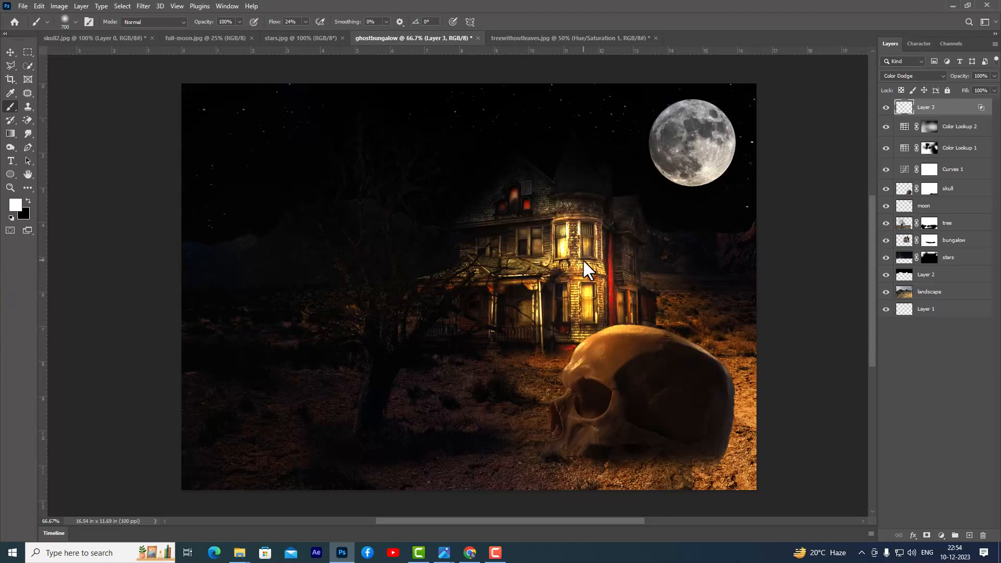
left_click(603, 208)
left_click(666, 264)
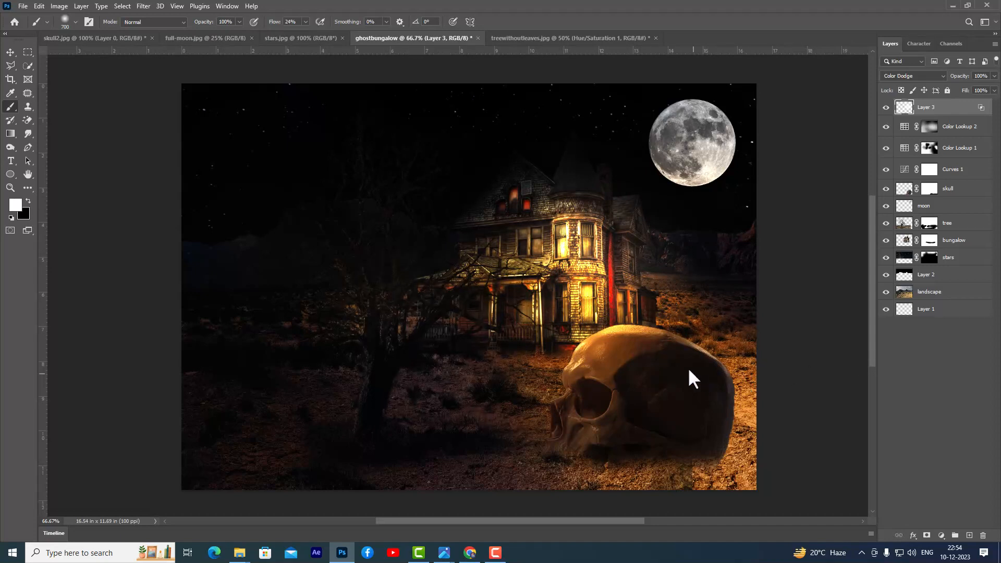
Step: Paint the glow over the skull and the ground around it, reducing the brush to 400 px
left_click(674, 336)
key("bracketleft")
key("bracketleft")
key("bracketleft")
left_click(701, 364)
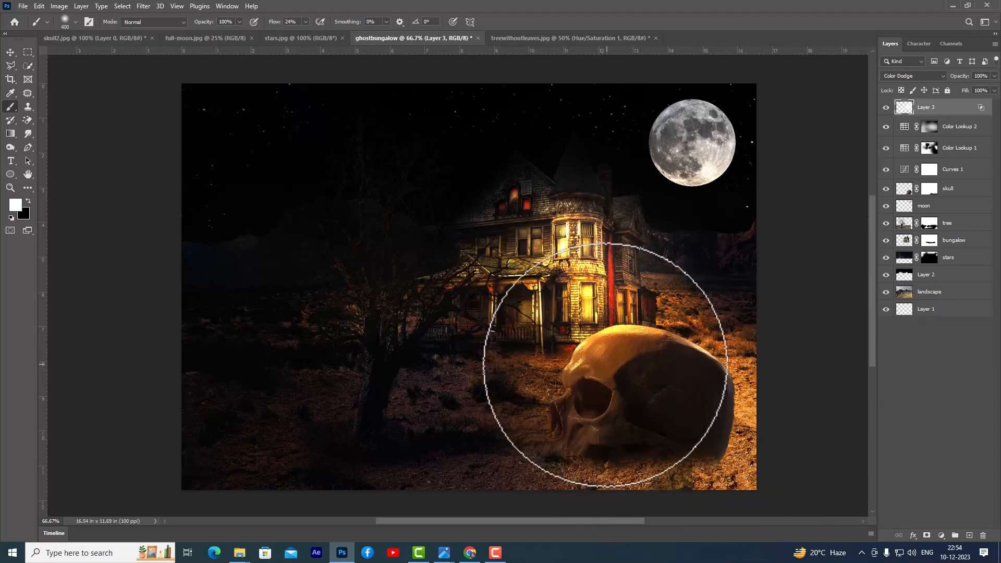
left_click(594, 383)
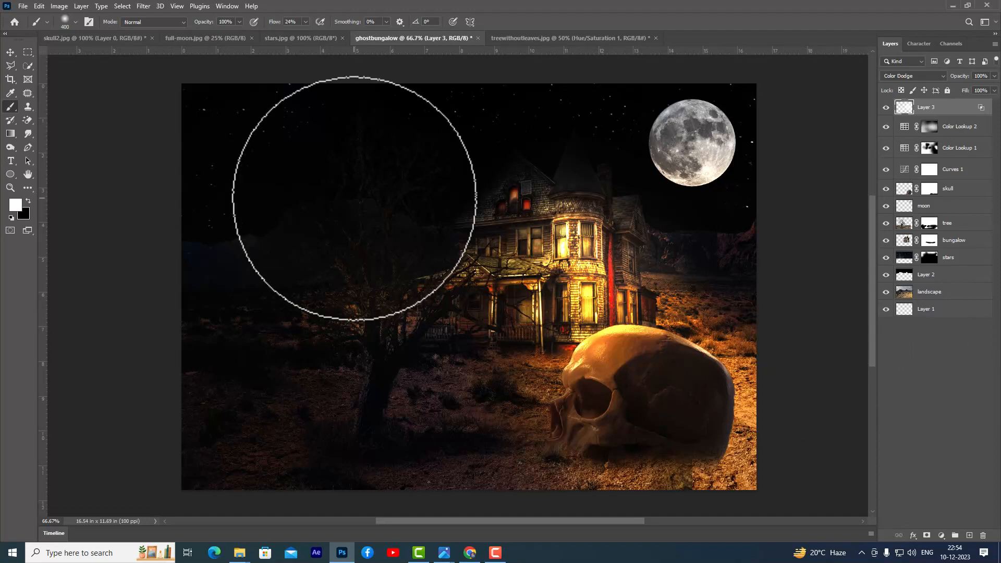
Step: Brighten the bungalow's attic windows and upper facade with a 250 px brush on the Color Dodge layer
key("bracketleft")
key("bracketleft")
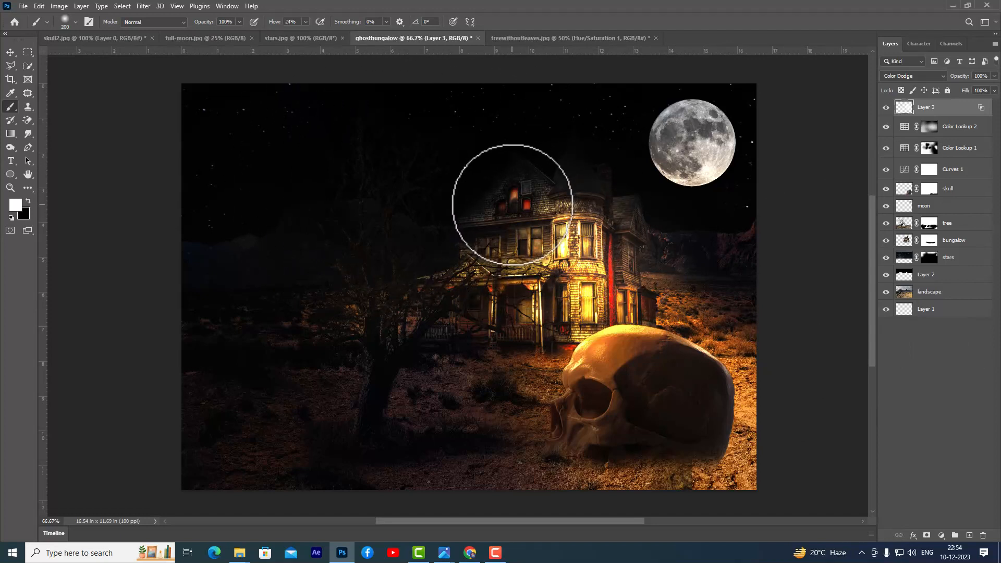
key("bracketleft")
key("bracketleft")
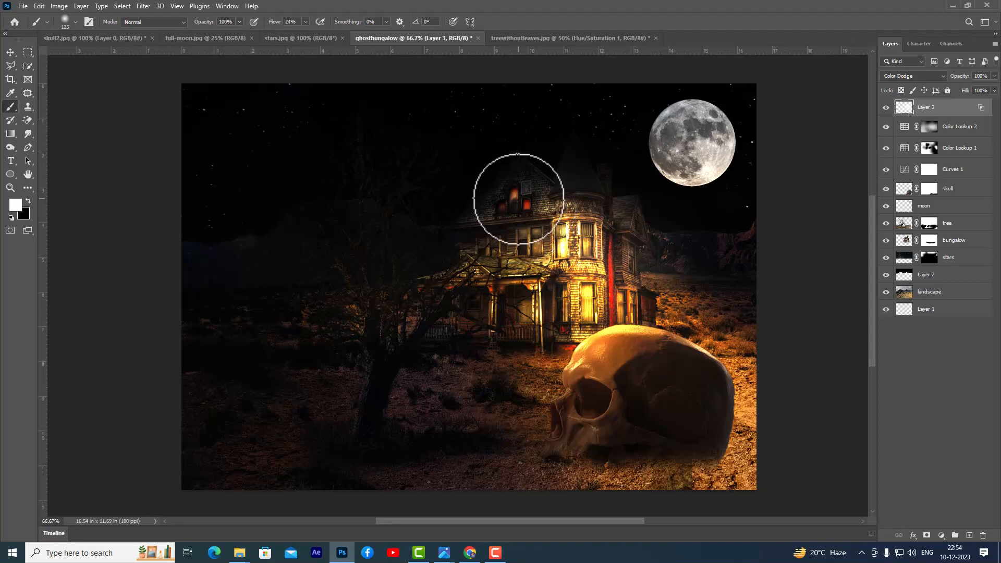
key("bracketright")
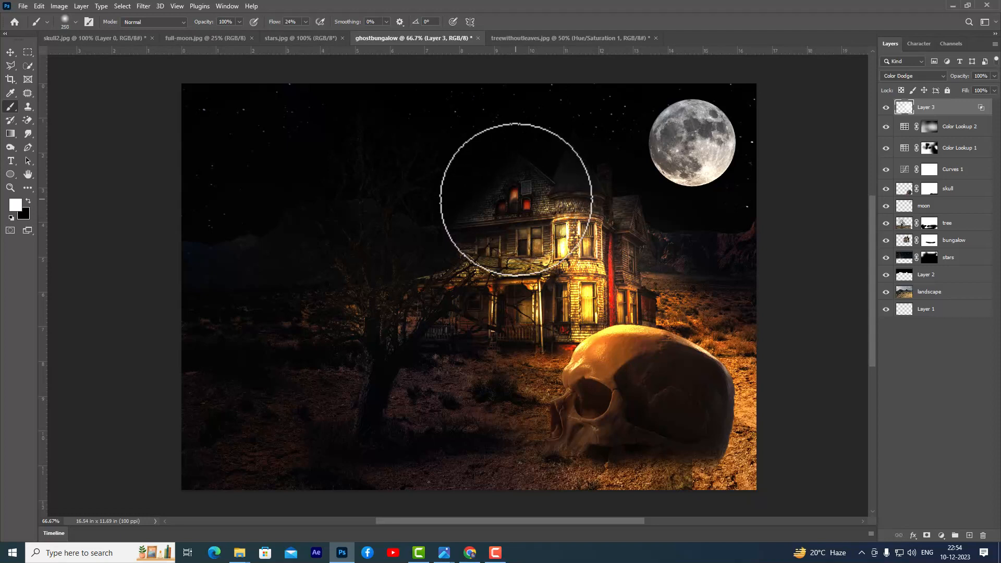
key("bracketright")
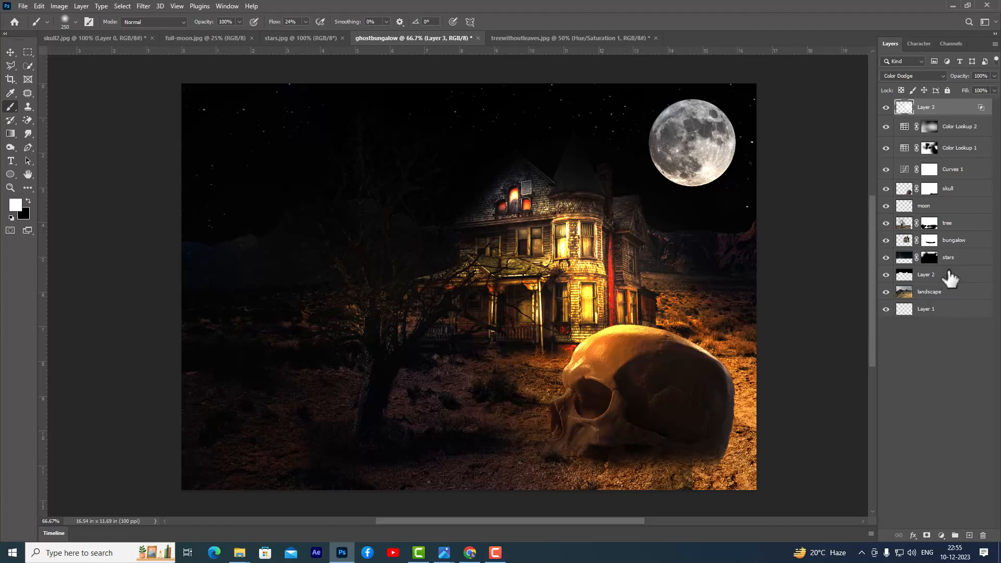
Step: Add a new layer directly above the landscape layer and rename it fog
left_click(954, 292)
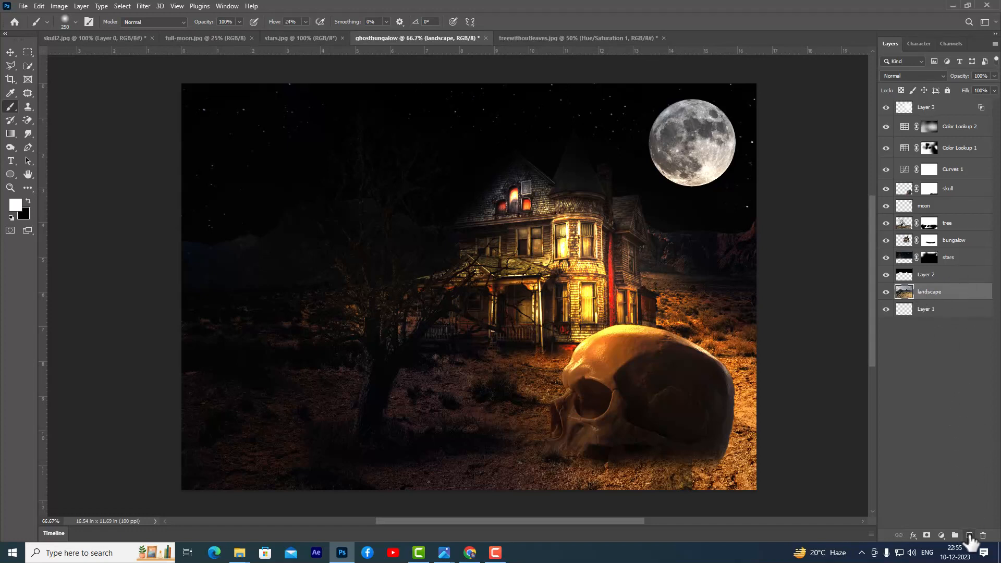
left_click(968, 535)
double_click(926, 292)
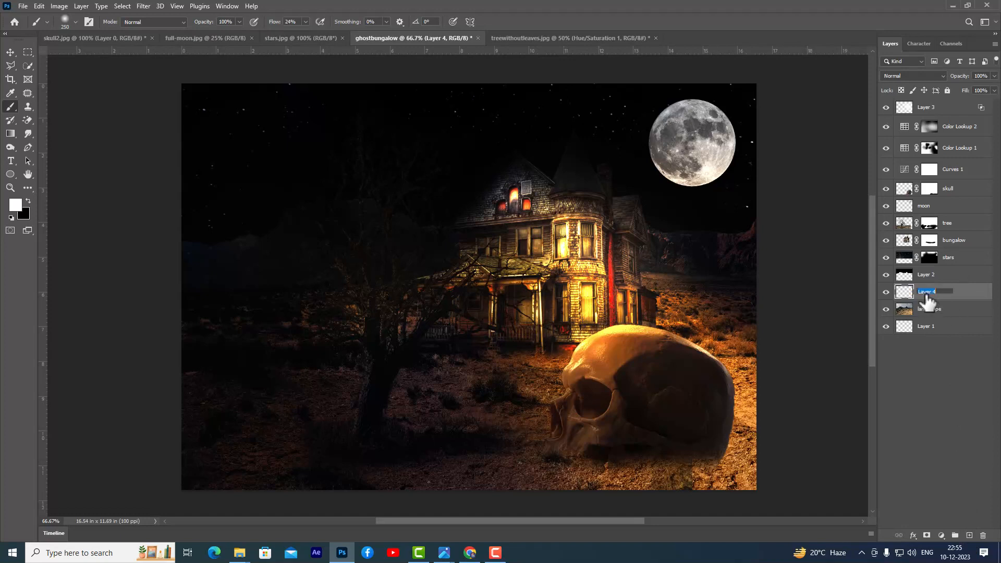
type("foo")
key("Return")
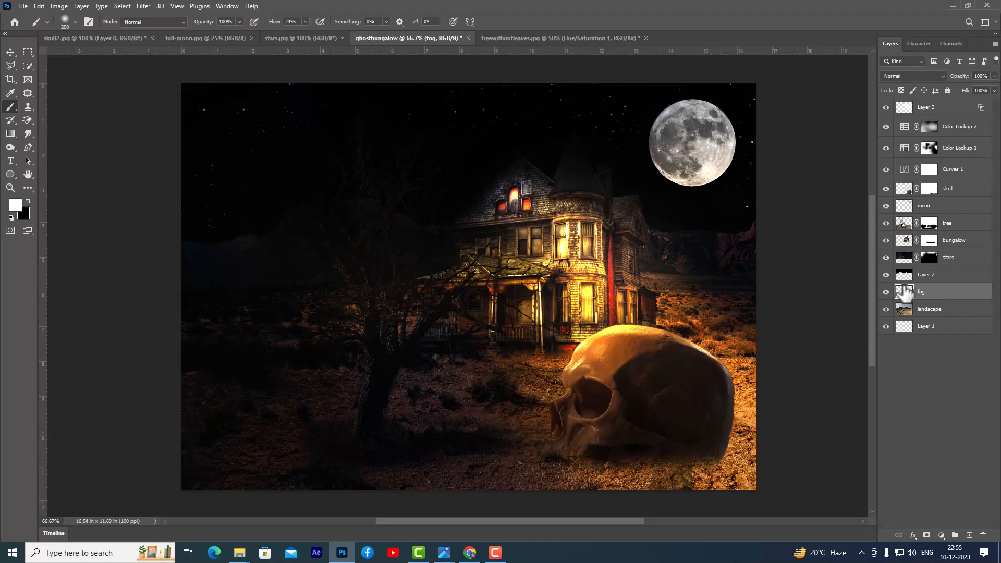
Step: Choose the recently used 3200 px fog brush and reduce its size to 500 px
left_click(66, 23)
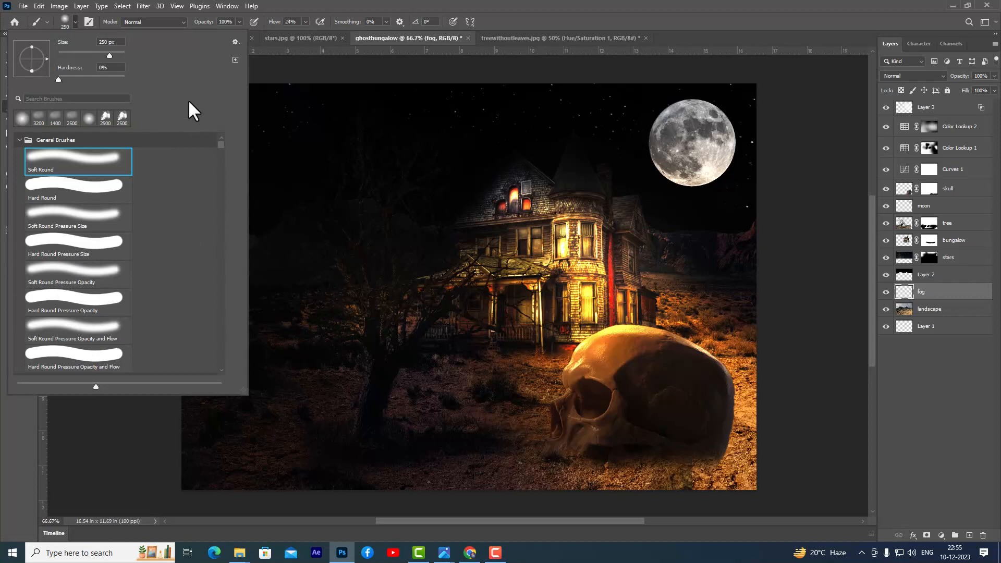
mouse_move(219, 145)
left_mouse_down()
mouse_move(205, 368)
mouse_move(208, 293)
left_mouse_up()
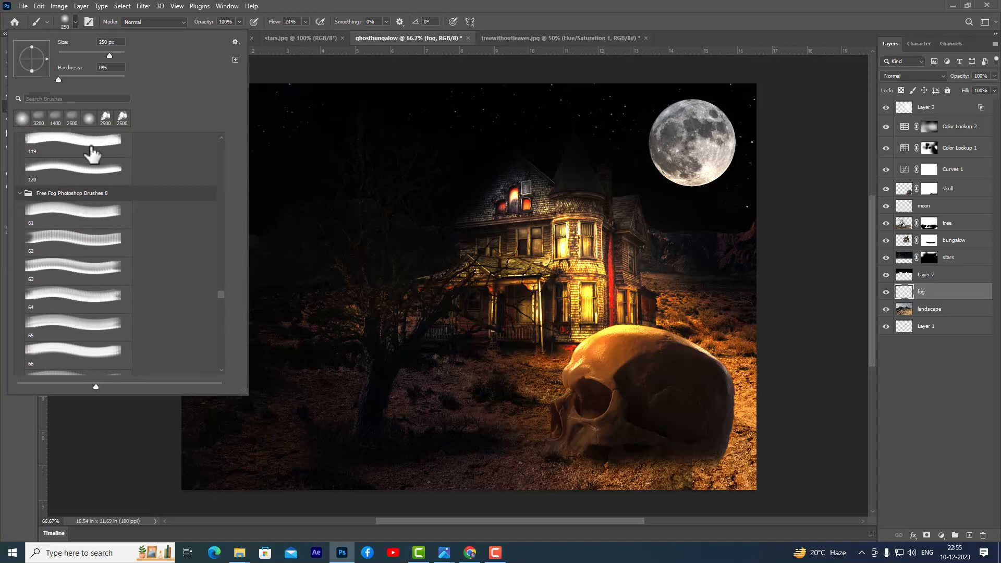
left_click(38, 117)
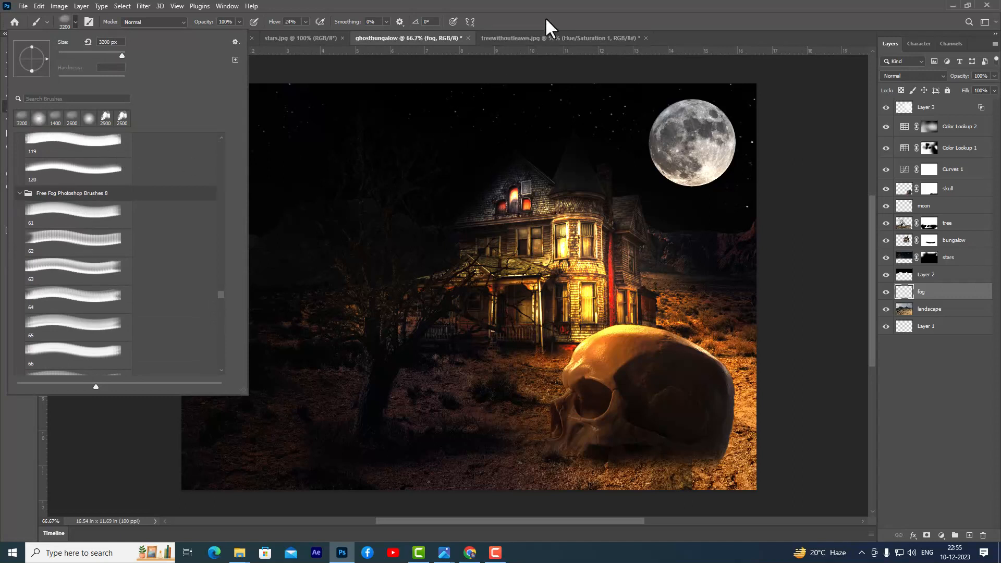
left_click(527, 94)
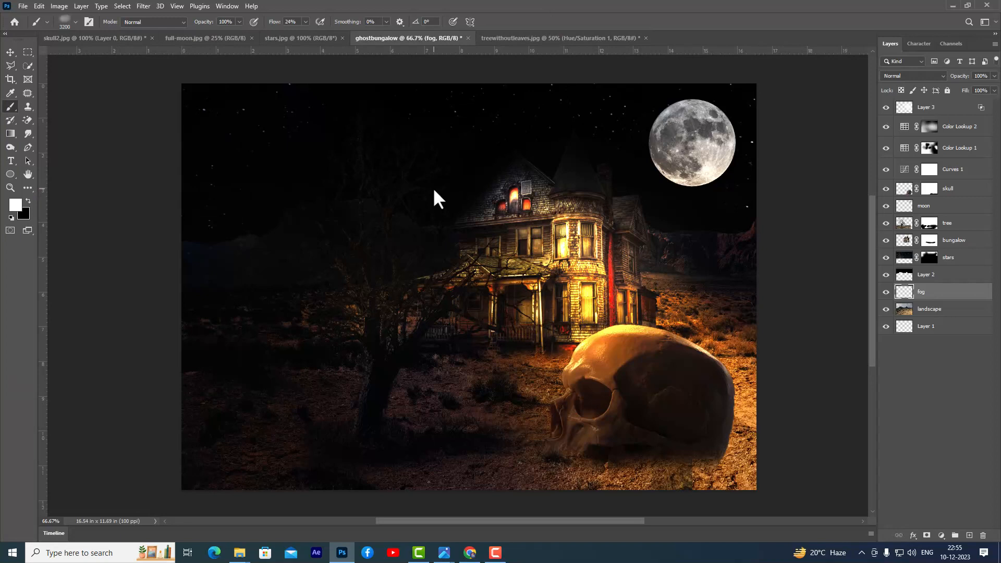
key("[")
key("[")
key("[")
key("[")
key("[")
key("[")
key("[")
key("[")
key("[")
key("[")
key("[")
key("[")
key("[")
key("[")
key("[")
key("[")
key("[")
key("[")
key("[")
key("[")
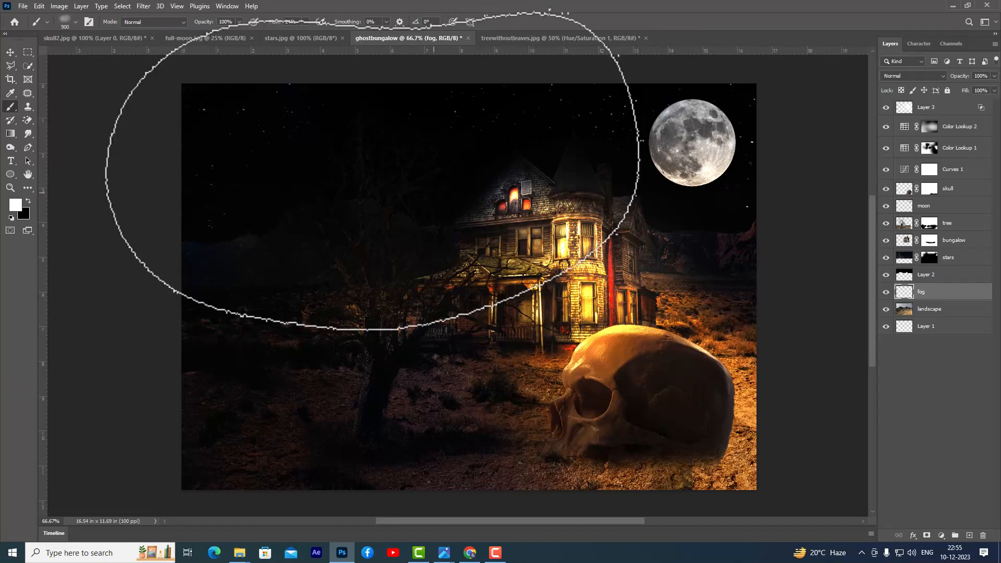
key("[")
key("[")
key("[")
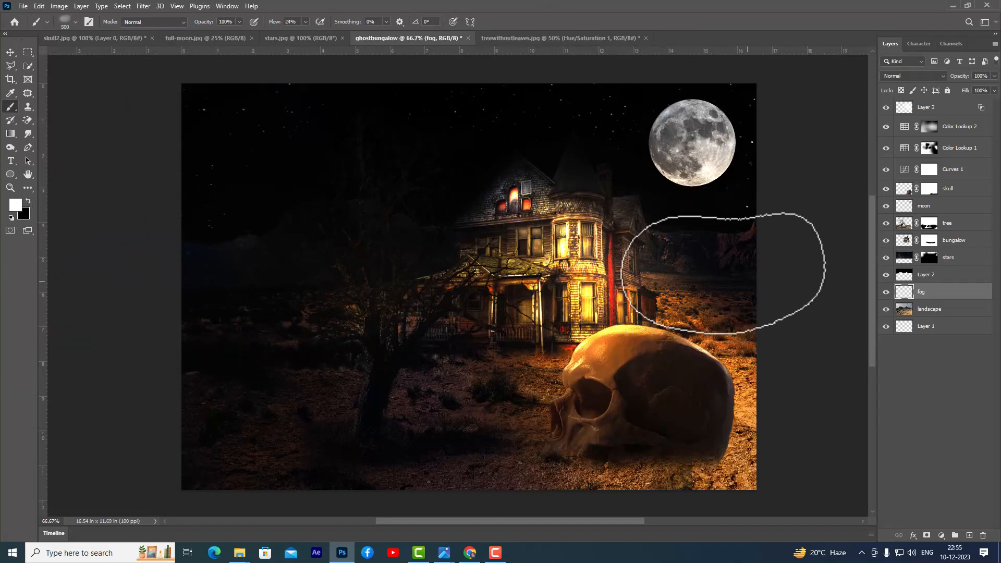
Step: Paint fog over the hills on both sides of the bungalow, rotating the brush to 30° and enlarging it to 800 px
key("bracketright")
key("bracketright")
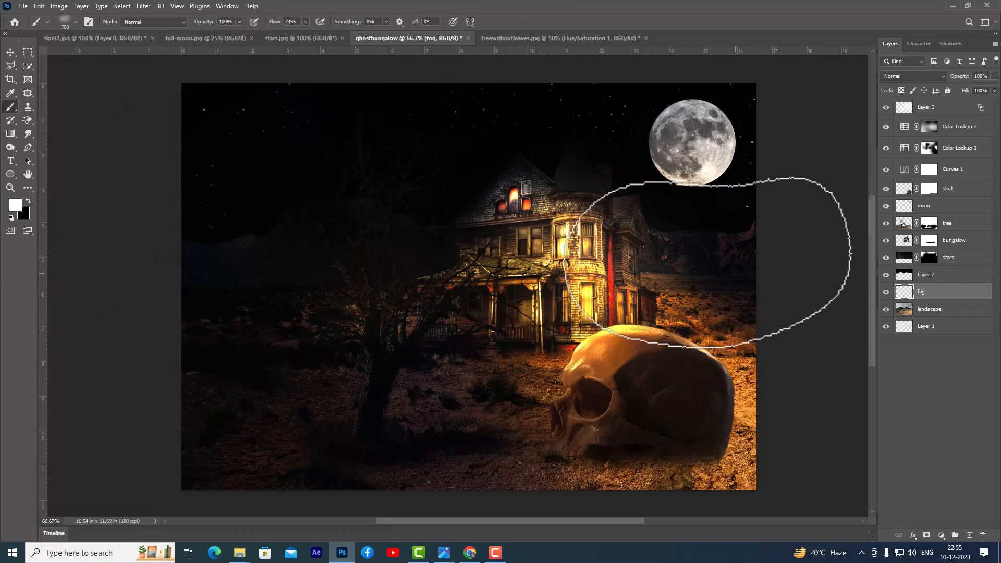
key("bracketleft")
key("bracketleft")
key("bracketleft")
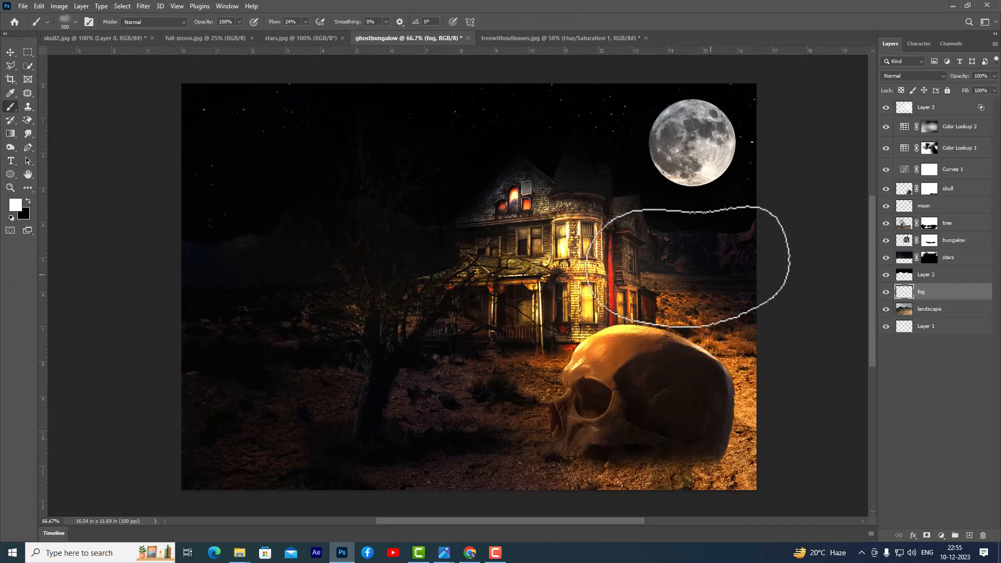
key("bracketright")
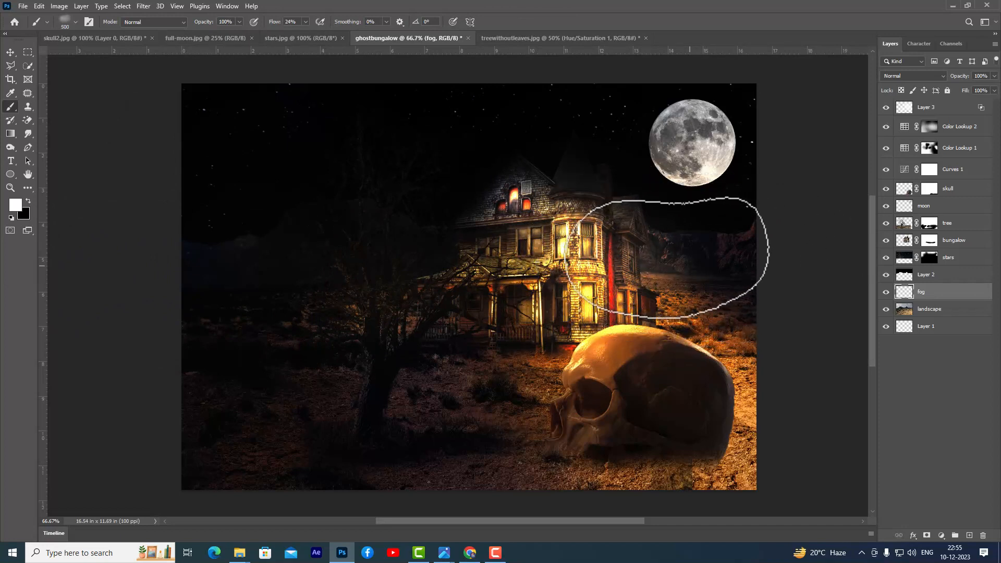
left_click(668, 258)
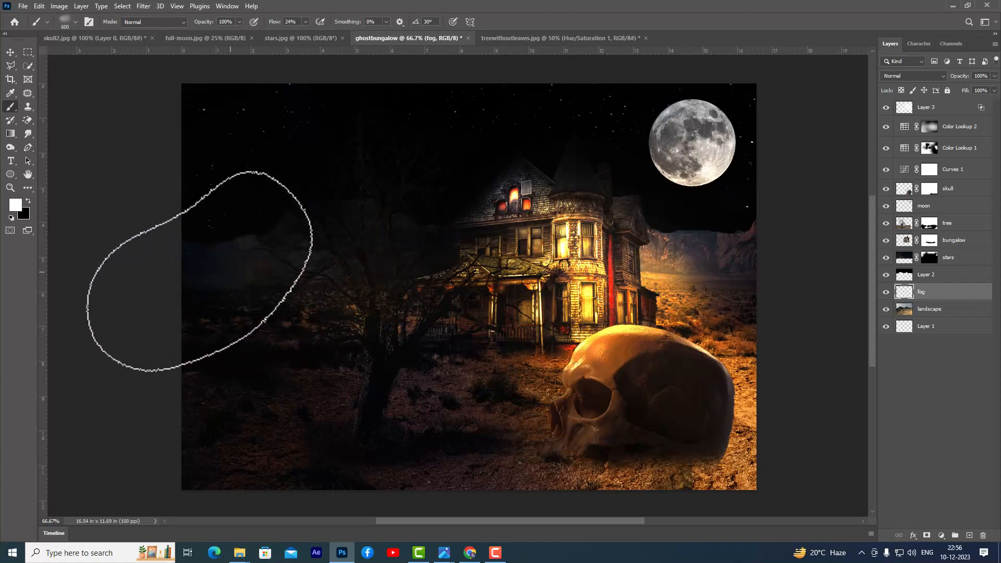
key("bracketright")
key("bracketright")
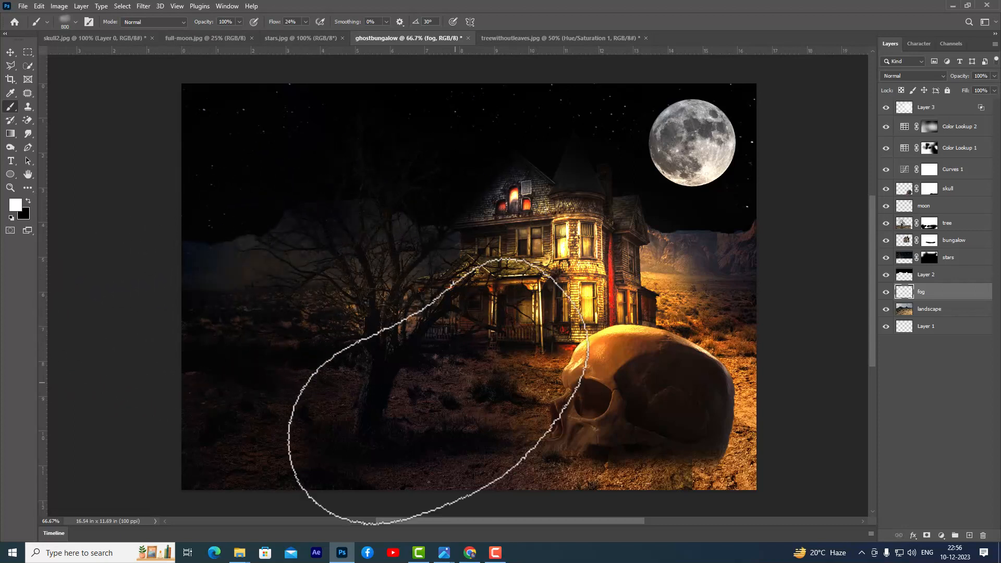
Step: Add more fog over the ground beside the bungalow, setting the brush to 700 px and its angle to -15°
key("bracketleft")
key("bracketleft")
key("bracketleft")
key("bracketleft")
key("shift+Right")
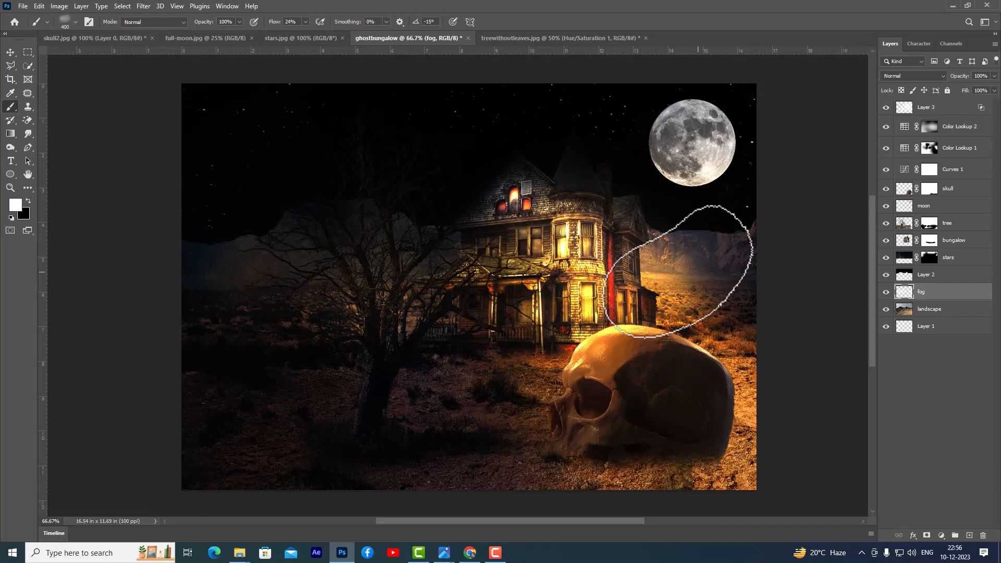
key("bracketright")
key("bracketright")
key("bracketright")
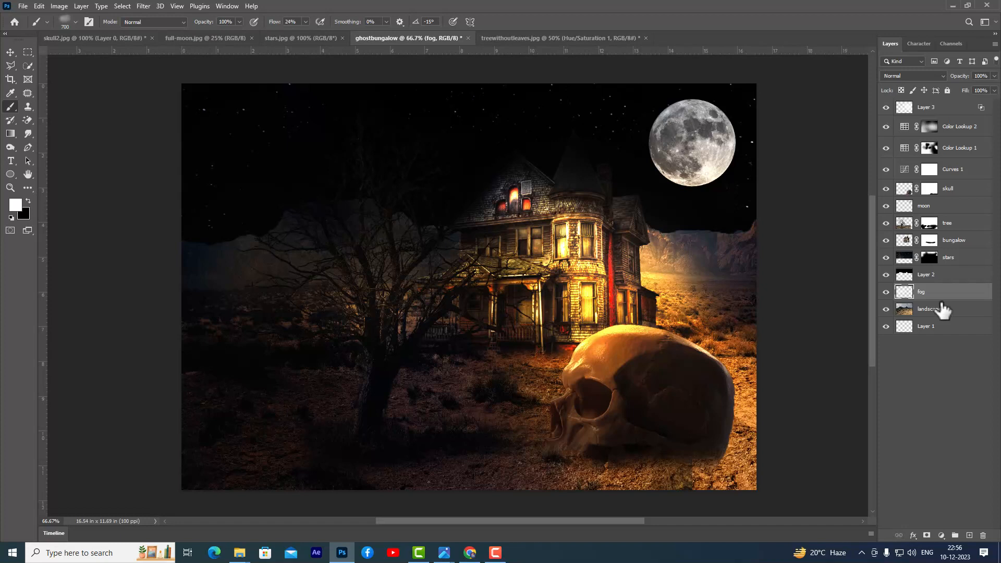
Step: Try painting fog in front of the bungalow and behind the tree on a new layer above the bungalow layer, at 55% flow
left_click(965, 240)
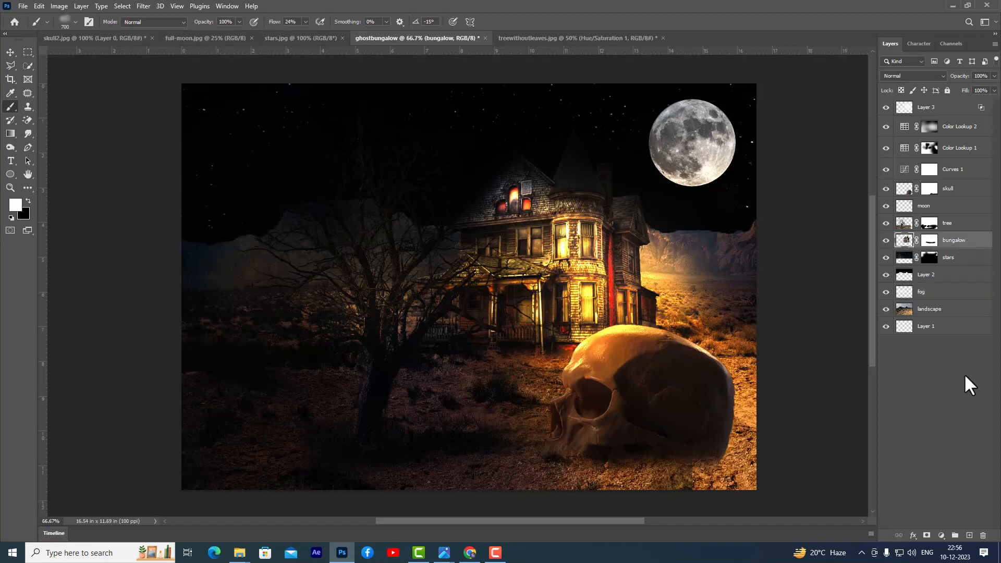
left_click(966, 536)
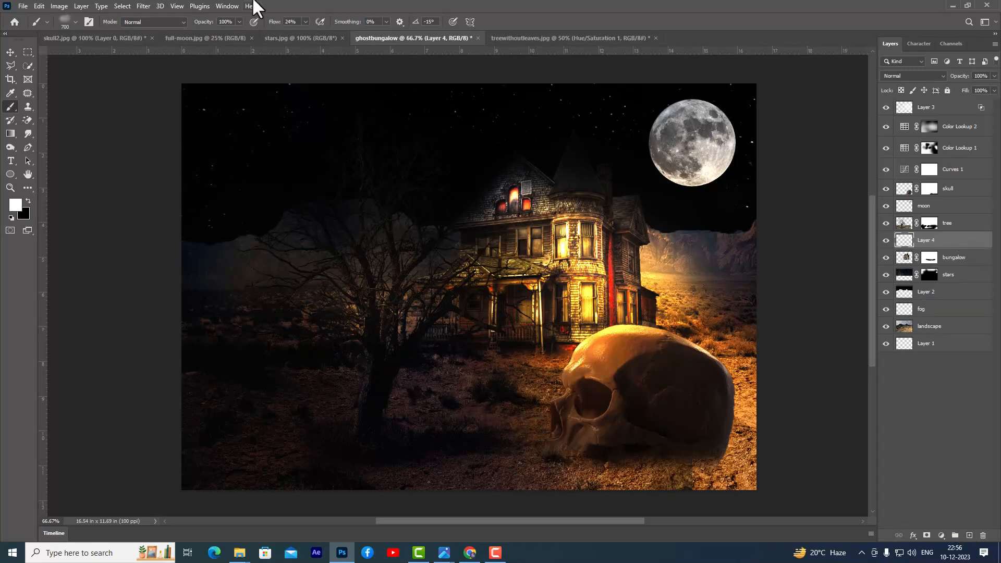
left_click(306, 21)
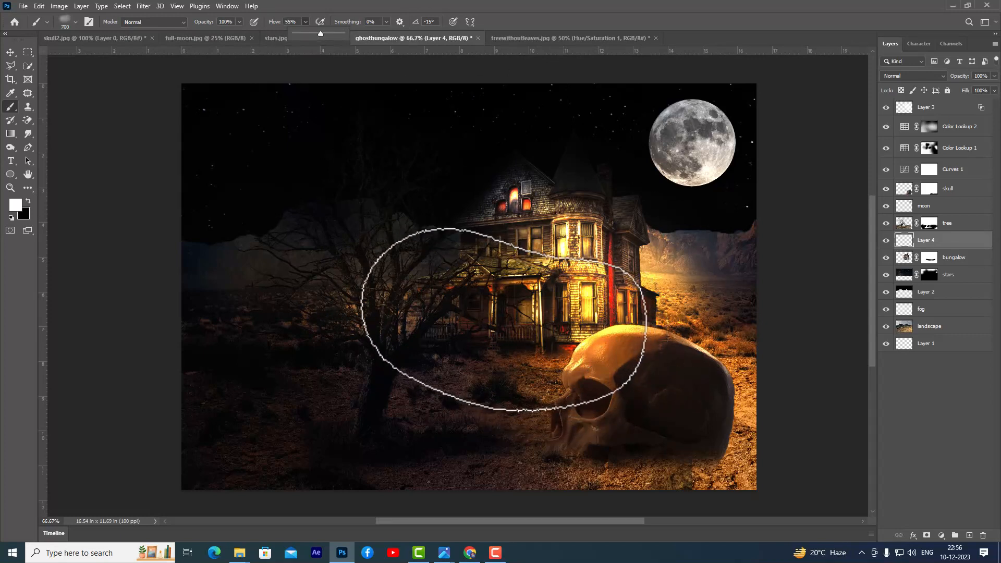
left_click_drag(507, 321, 484, 331)
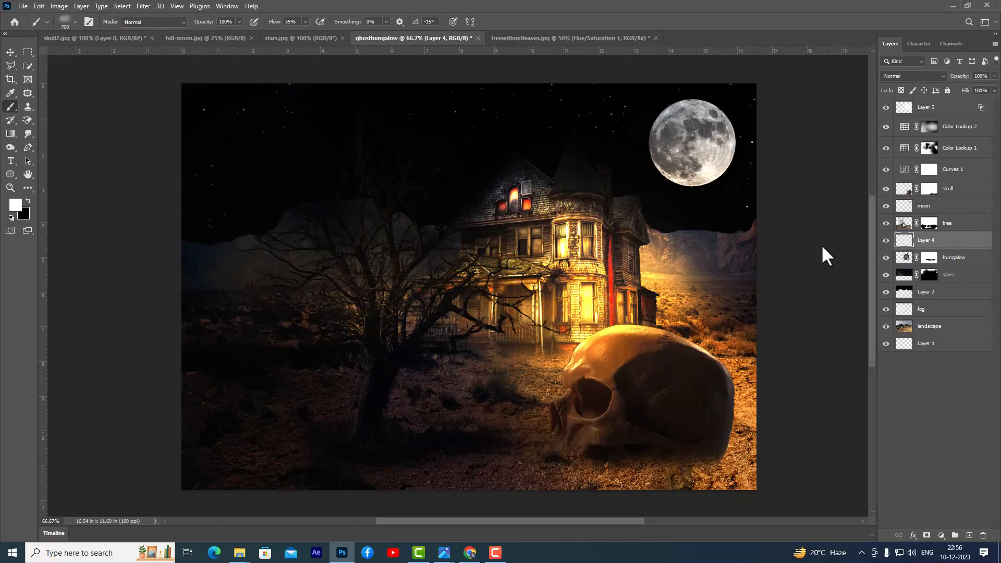
left_click_drag(485, 360, 499, 359)
left_click_drag(671, 344, 785, 363)
mouse_move(413, 349)
left_mouse_down()
mouse_move(392, 340)
mouse_move(243, 350)
mouse_move(300, 347)
mouse_move(261, 342)
mouse_move(329, 357)
left_mouse_up()
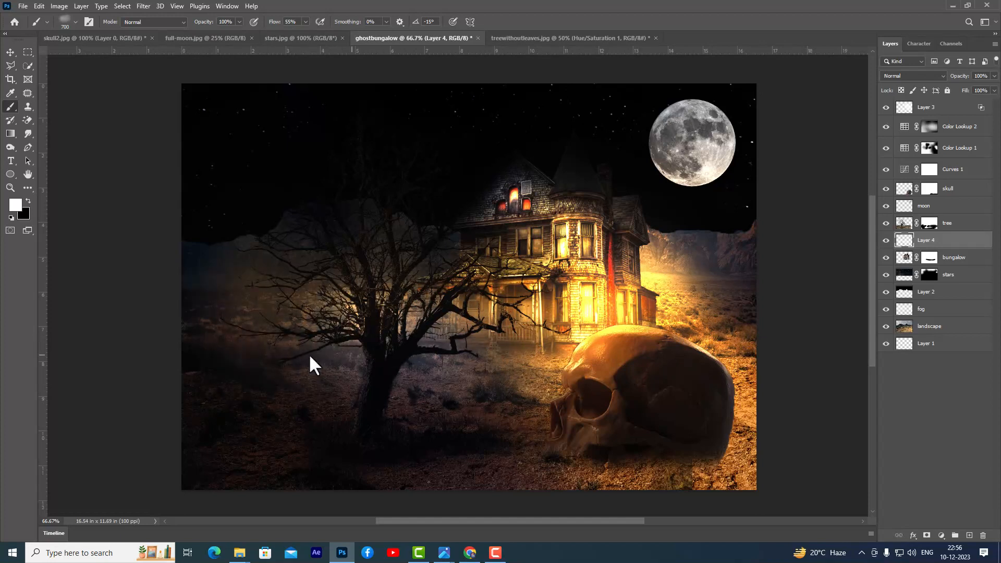
mouse_move(533, 311)
left_mouse_down()
mouse_move(579, 292)
mouse_move(553, 313)
left_mouse_up()
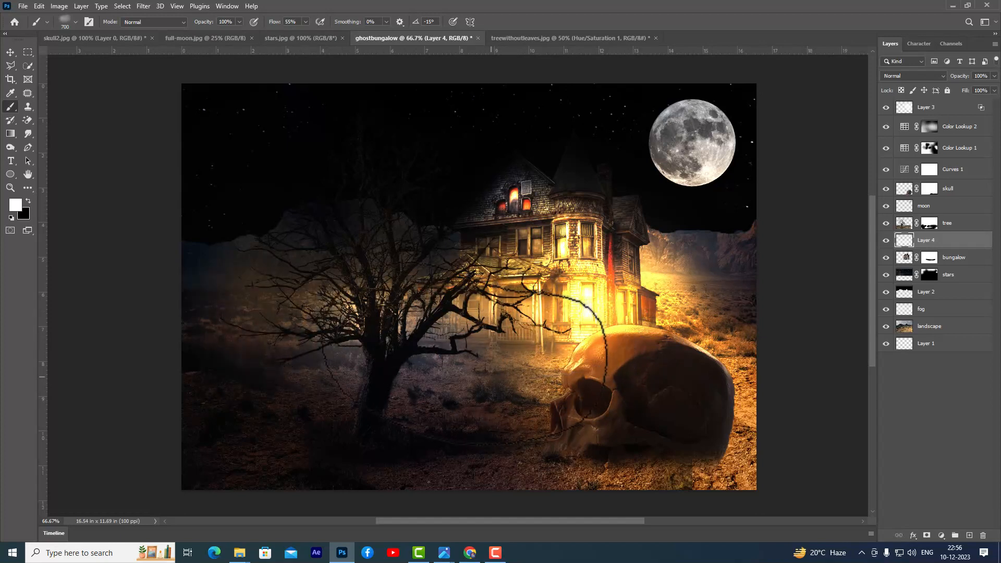
key("ctrl+z")
key("ctrl+z")
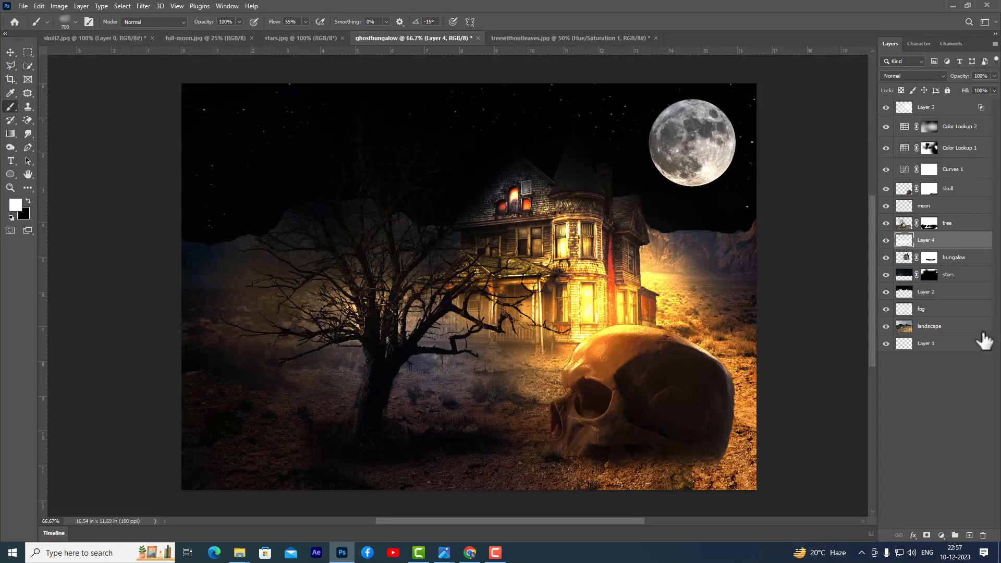
left_click(941, 535)
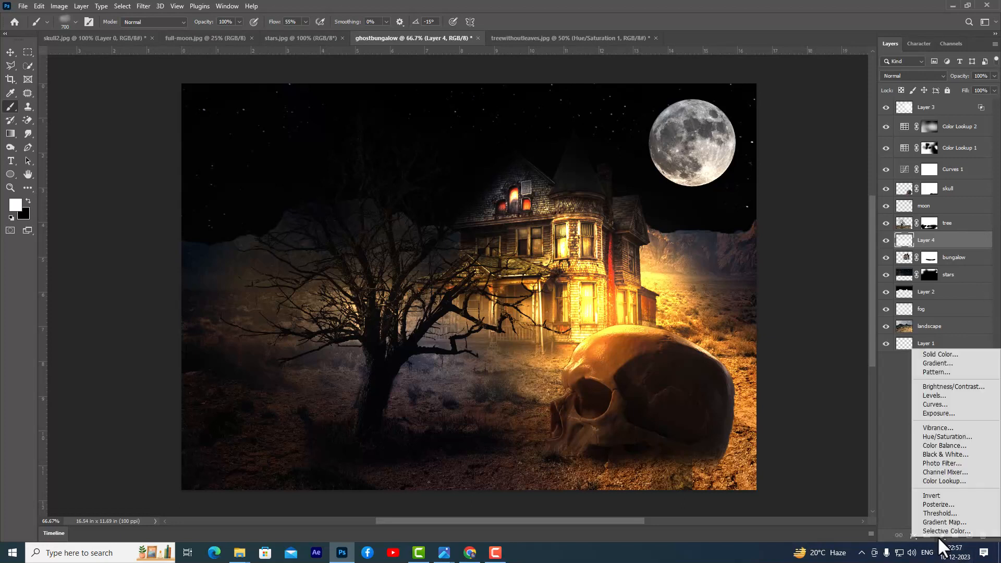
left_click(957, 364)
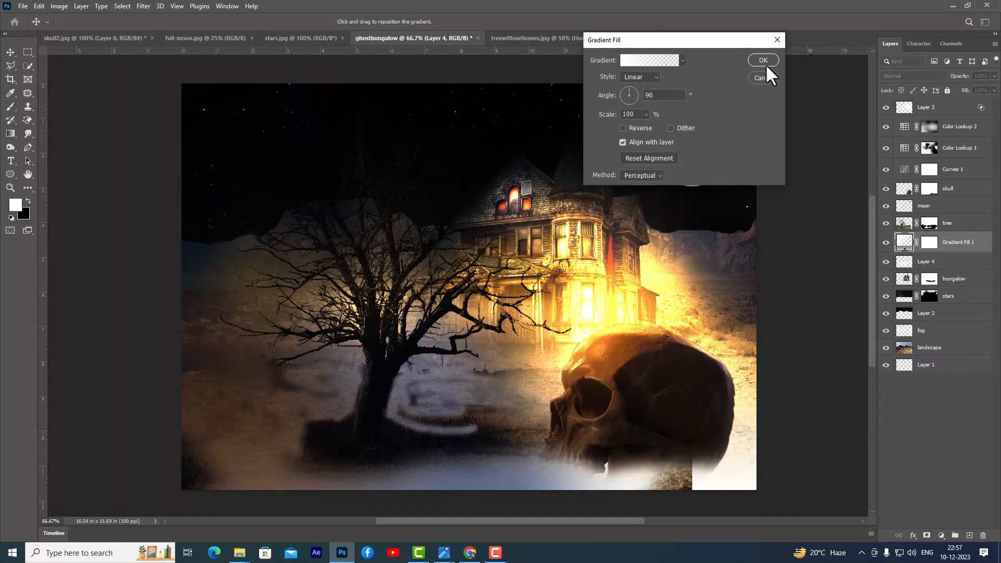
left_click(763, 78)
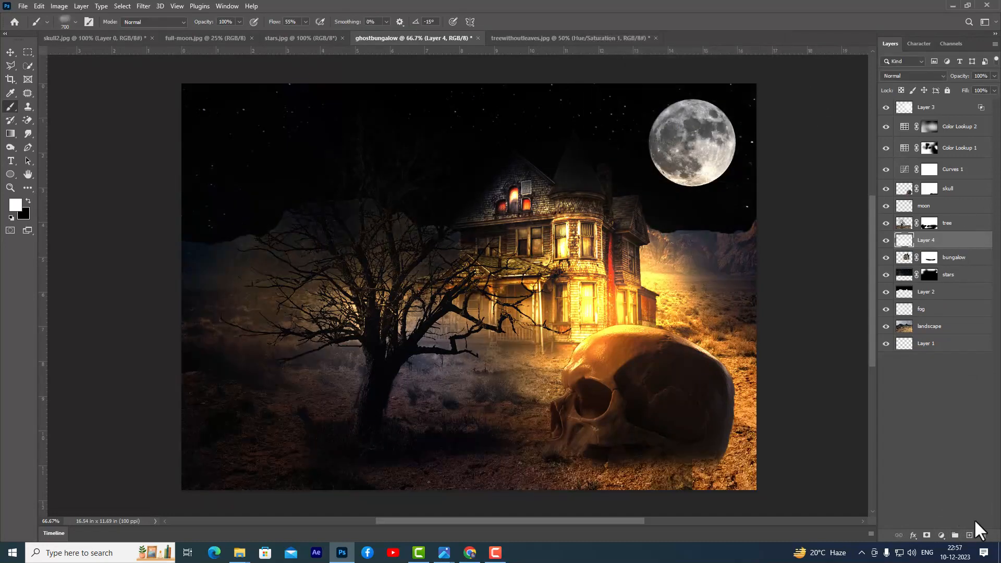
Step: Delete Layer 4, which holds the fog painted in front of the bungalow
left_click(983, 537)
left_click(452, 206)
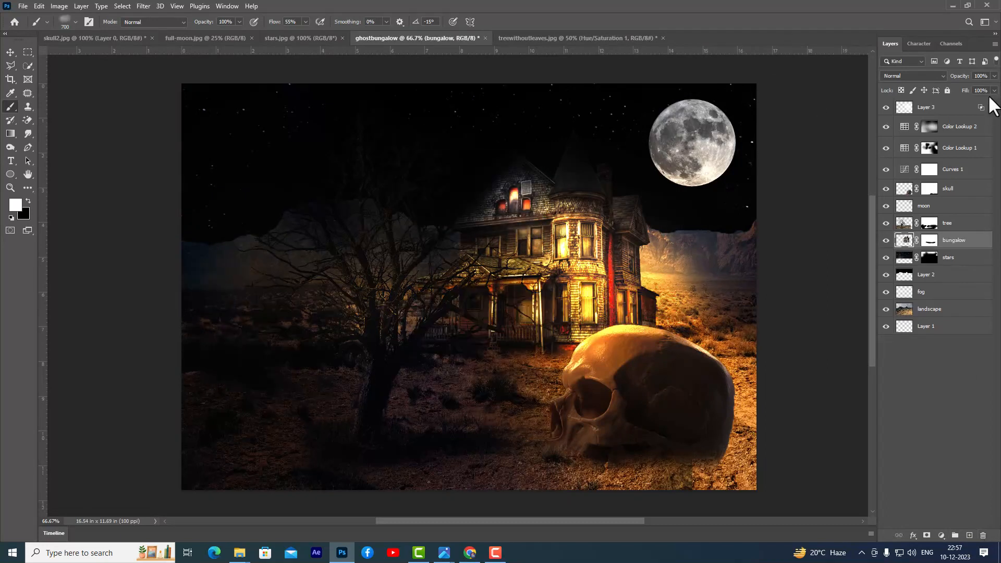
Step: Add a white-to-transparent gradient fill layer above Layer 3 and set the gradient's end opacity stop to 43%
left_click(960, 111)
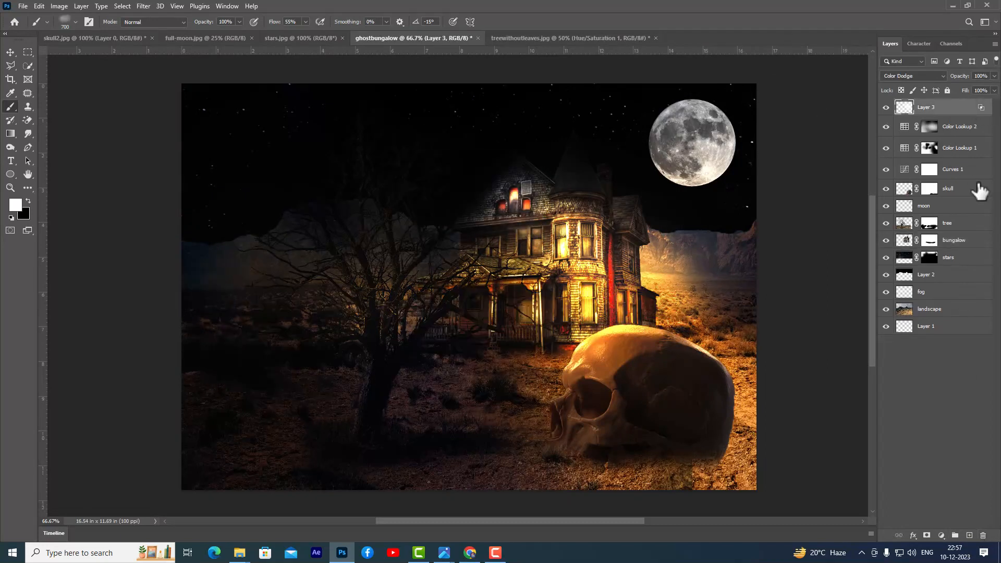
left_click(942, 536)
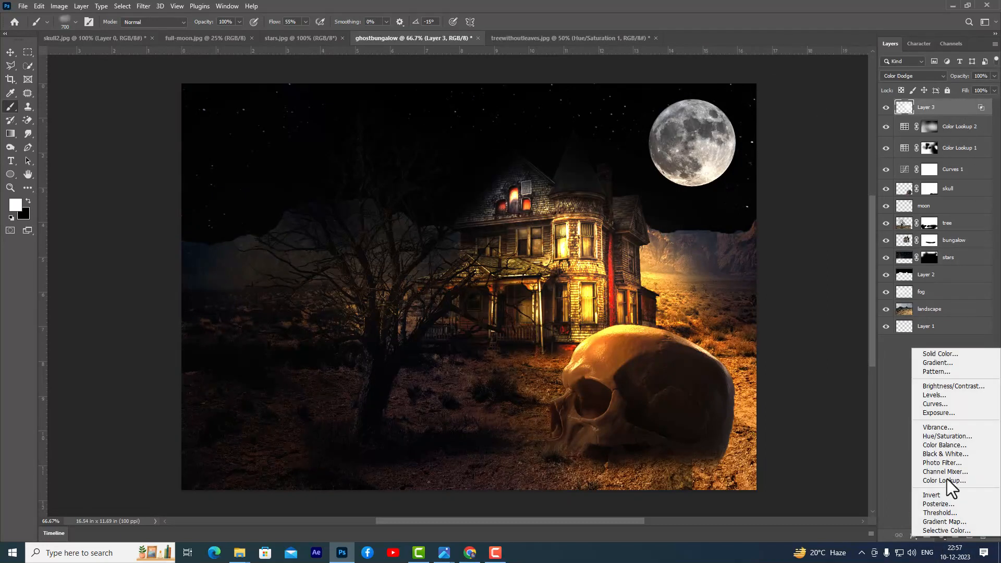
left_click(946, 364)
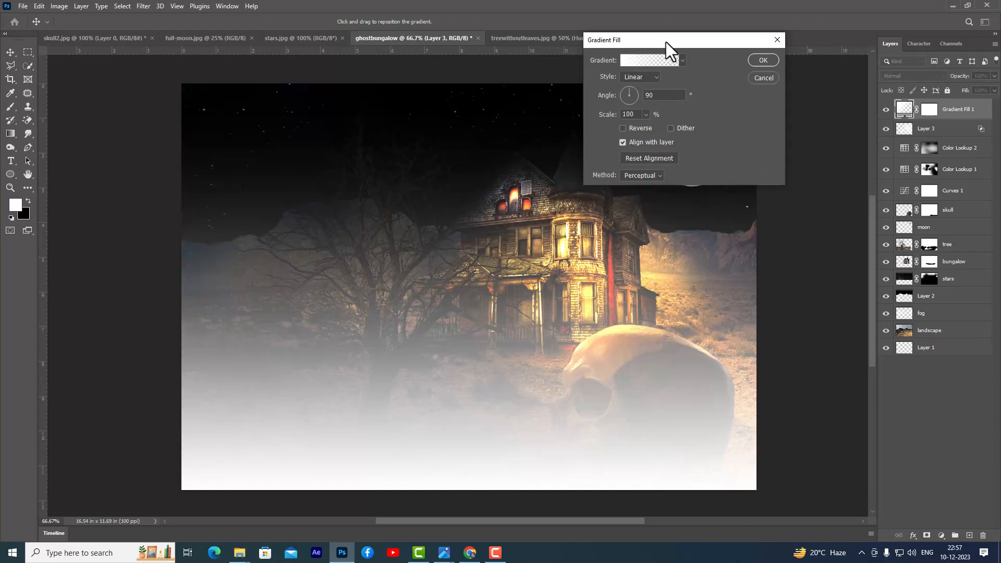
left_click_drag(672, 36, 706, 36)
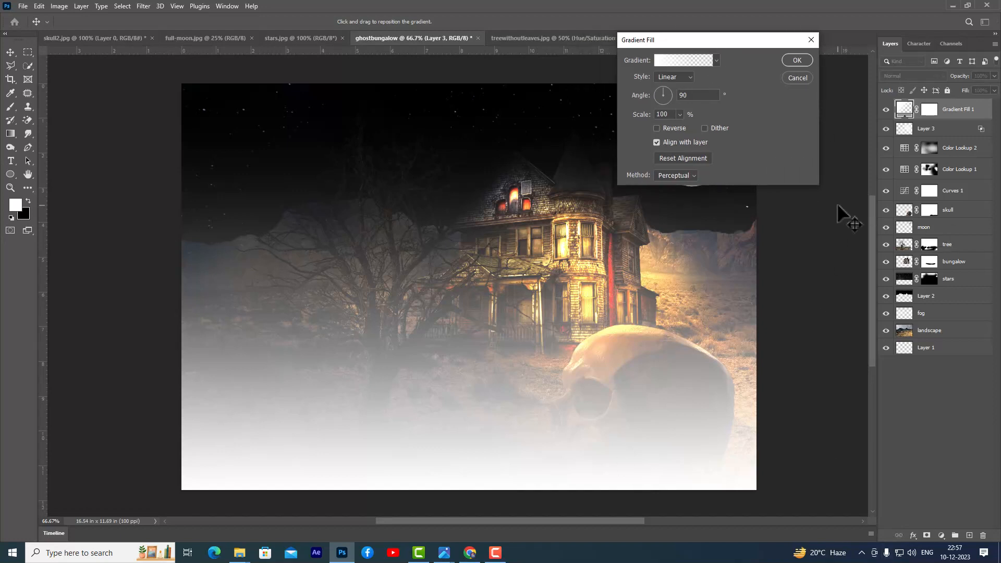
left_click(685, 60)
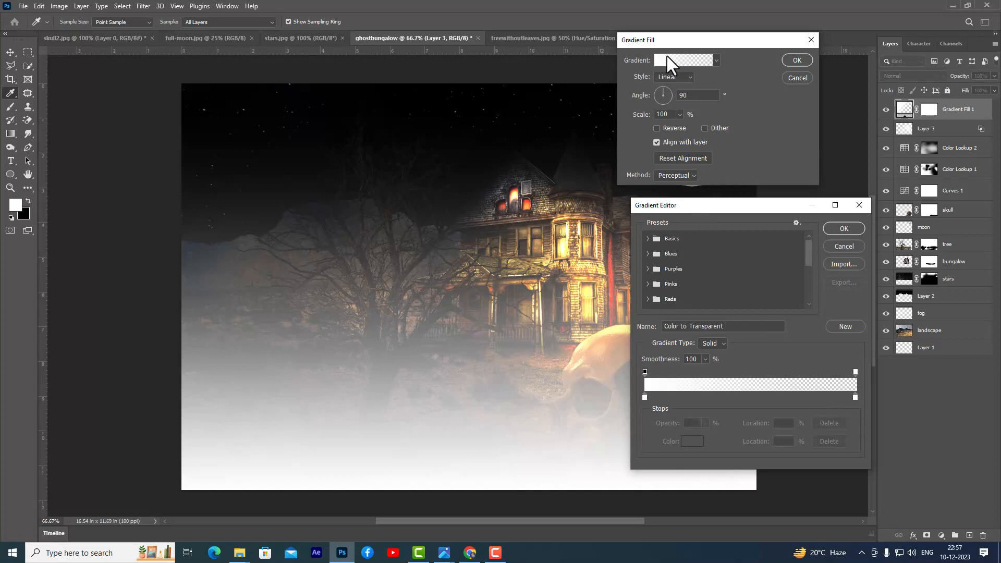
left_click(855, 371)
left_click(706, 423)
left_click_drag(704, 433, 719, 434)
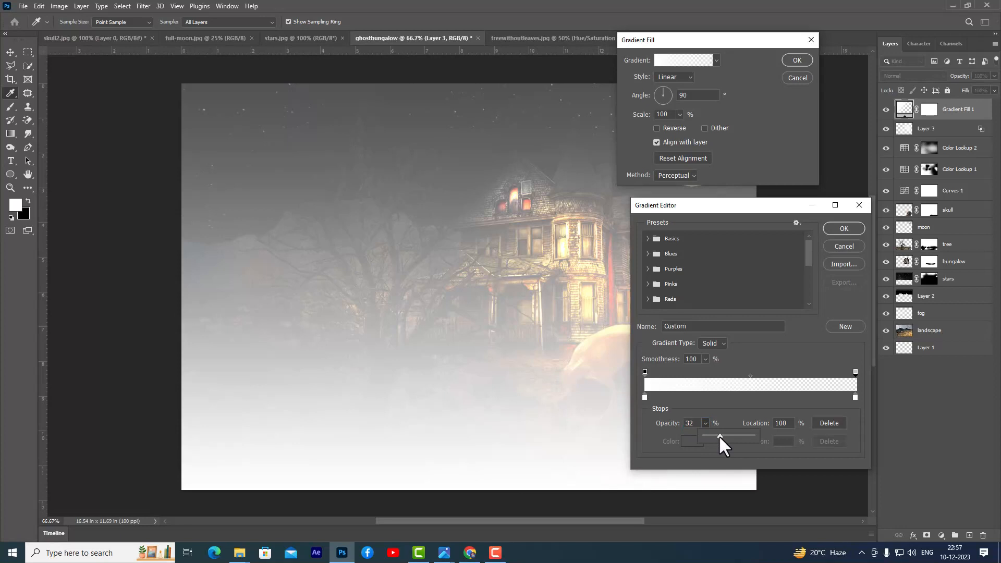
left_click_drag(724, 435, 730, 435)
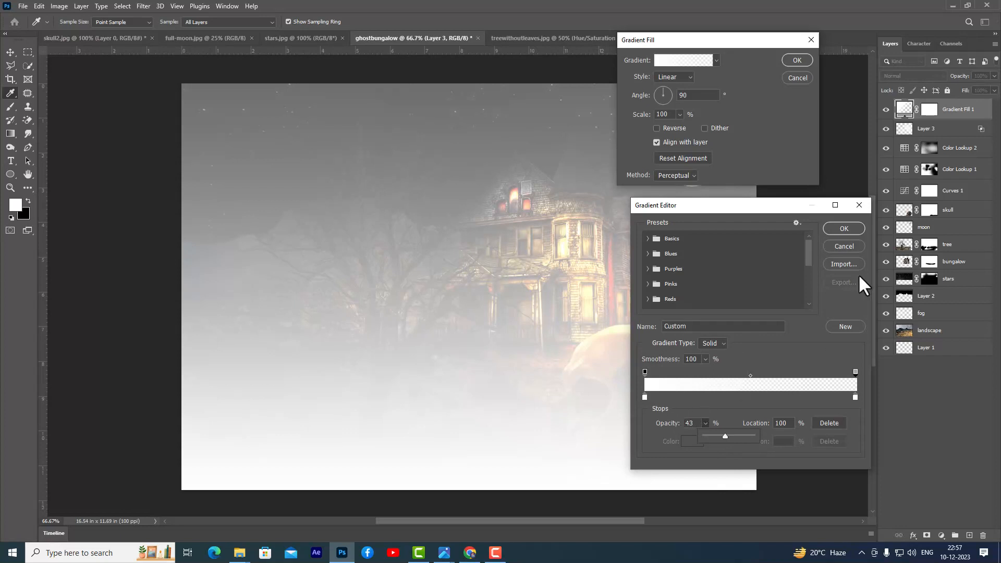
left_click(839, 229)
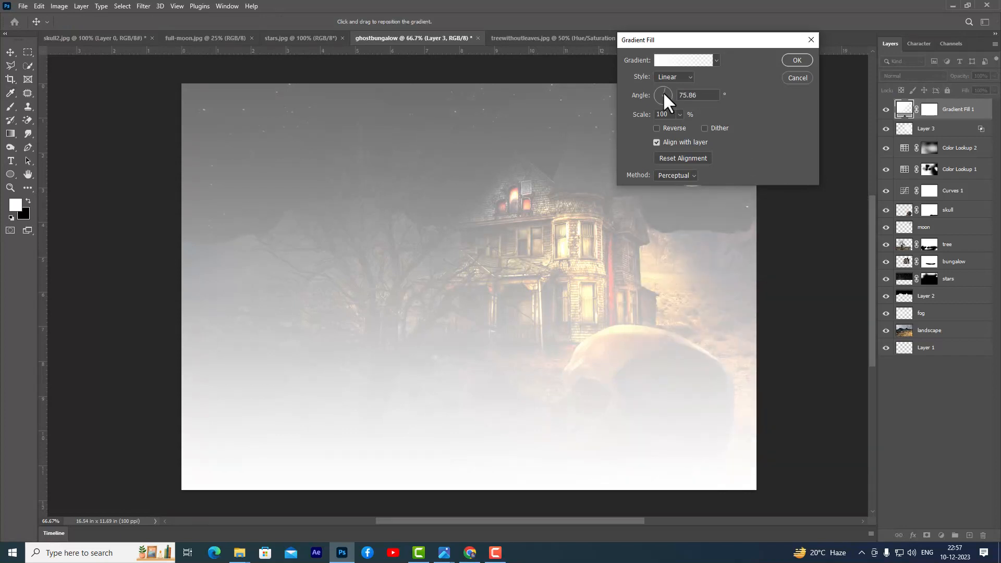
Step: Set the gradient fill's angle to 88.89°, apply it, and invert its layer mask to black
left_click(663, 103)
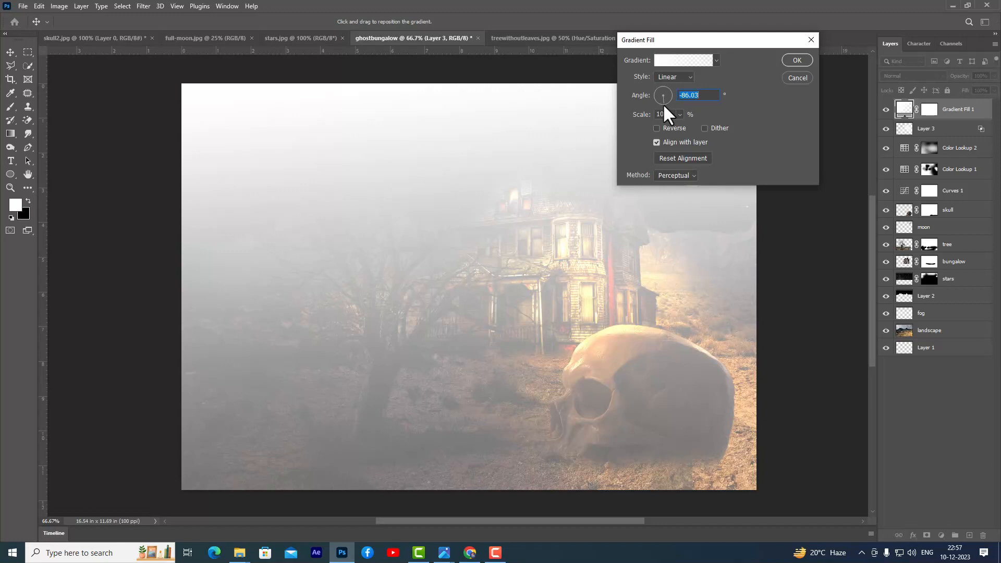
left_click_drag(662, 101, 663, 87)
left_click(662, 86)
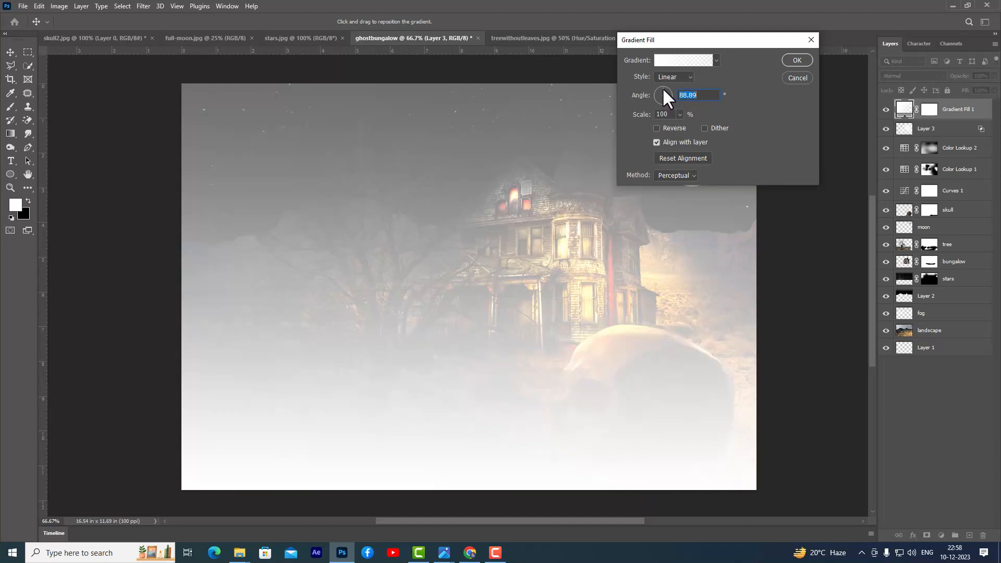
left_click(796, 60)
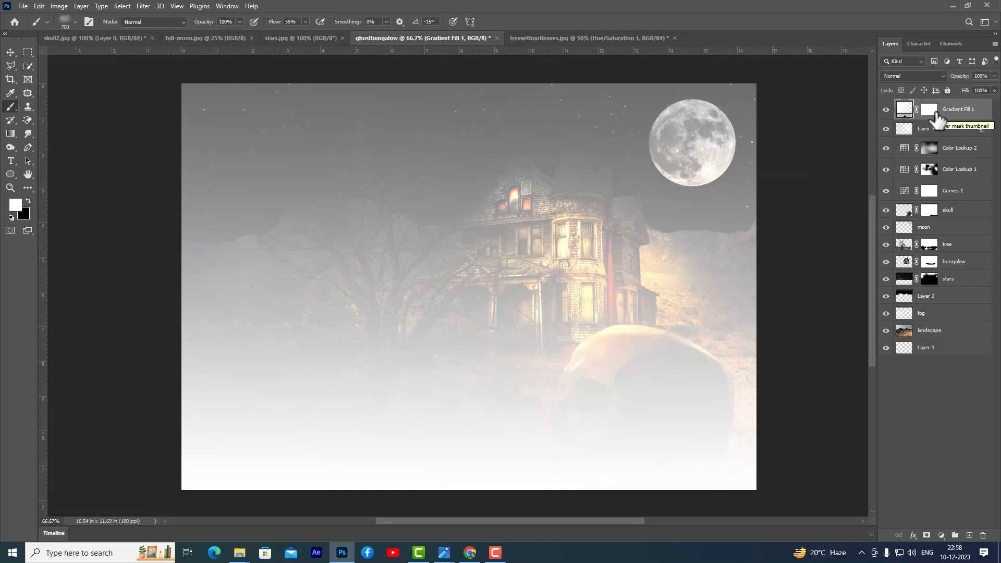
left_click(929, 109)
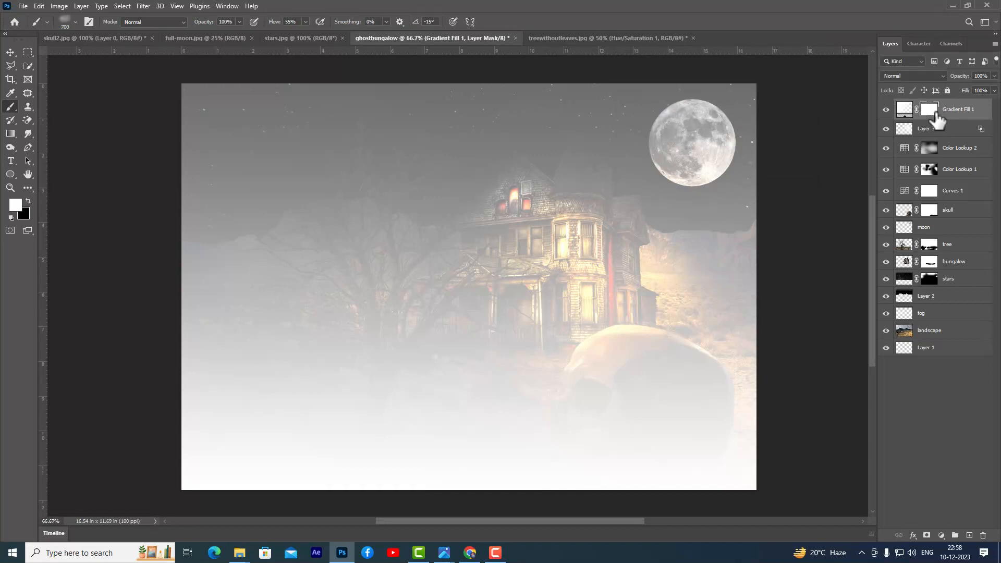
key("ctrl+i")
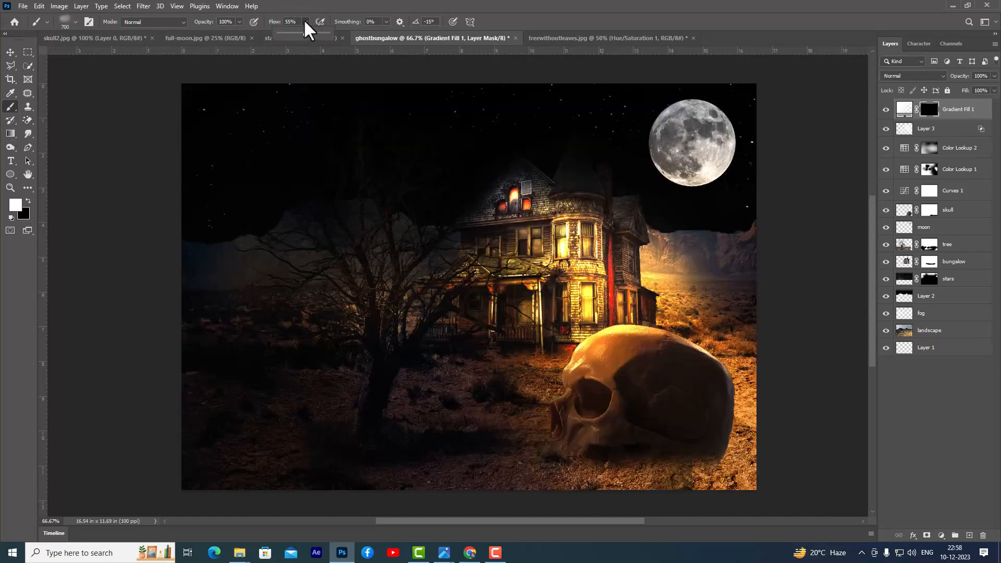
Step: Reveal low fog along the foreground on the gradient fill's mask with a 700 px Soft Round brush at 13% flow
left_click_drag(295, 34, 291, 34)
left_click(348, 2)
left_click(69, 21)
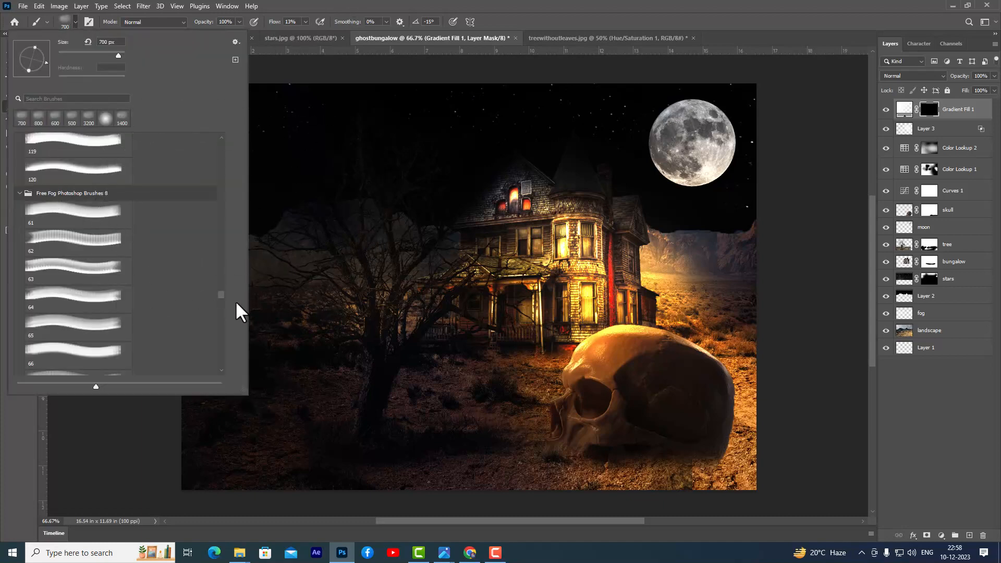
left_click_drag(221, 297, 221, 133)
left_click(79, 162)
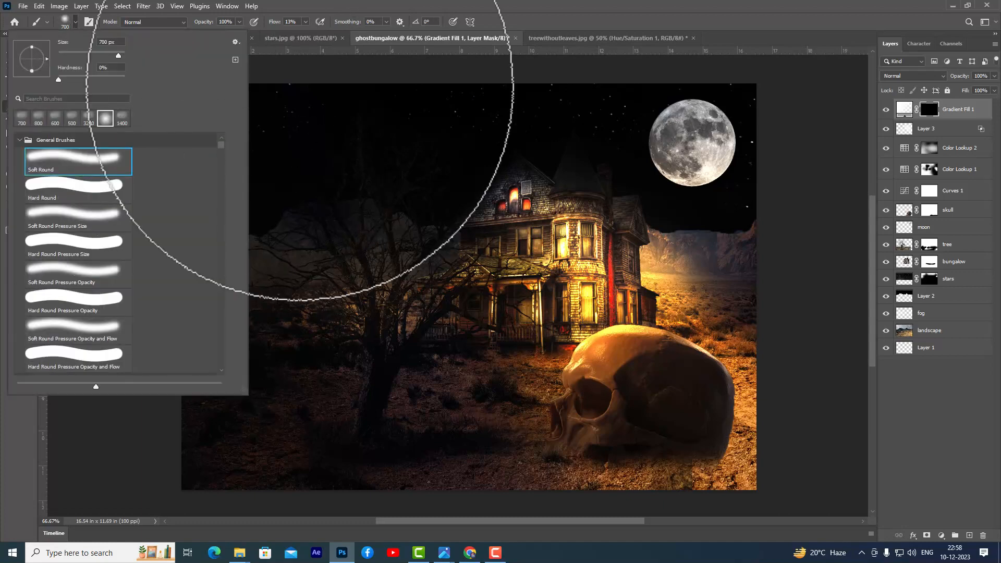
left_click(454, 1)
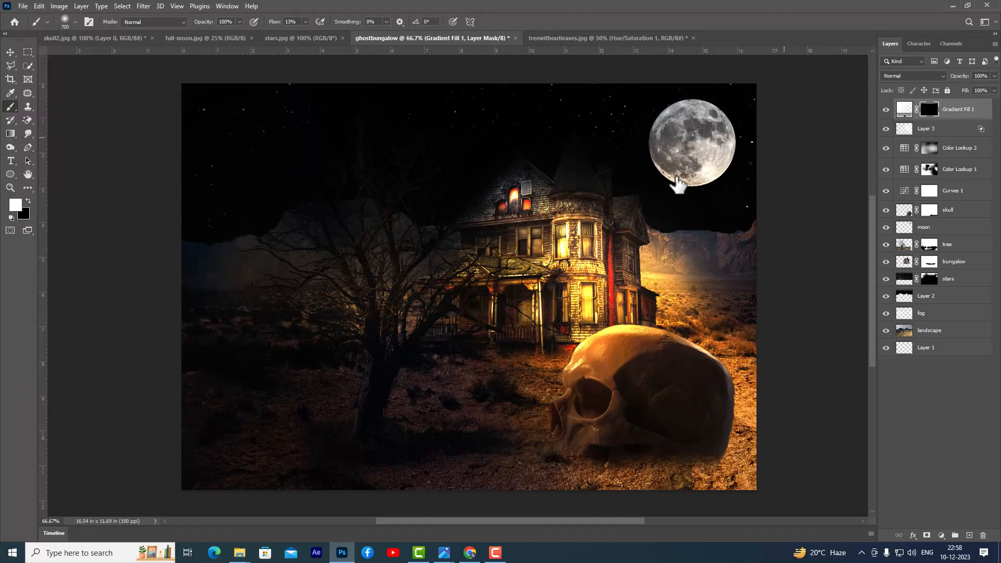
mouse_move(224, 402)
left_mouse_down()
mouse_move(291, 437)
mouse_move(228, 462)
mouse_move(278, 483)
mouse_move(357, 484)
mouse_move(451, 474)
left_mouse_up()
mouse_move(519, 496)
left_mouse_down()
mouse_move(469, 440)
mouse_move(546, 496)
left_mouse_up()
left_click_drag(699, 501, 805, 469)
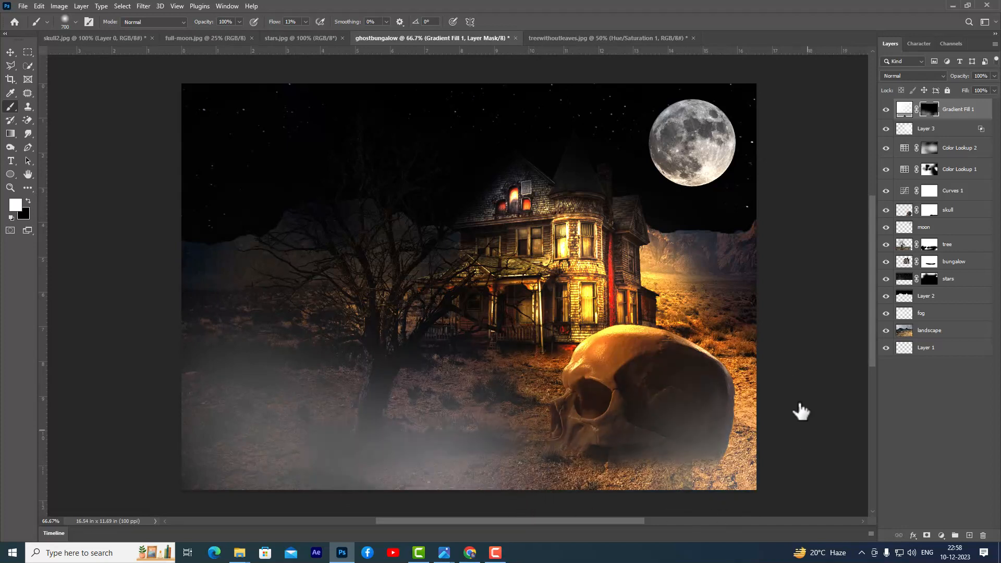
Step: Extend the fog across the middle ground on the Gradient Fill 1 mask with a 300 px brush at 13% flow, undoing the last strokes
left_click(741, 334)
key("bracketleft")
key("bracketleft")
key("bracketleft")
key("bracketleft")
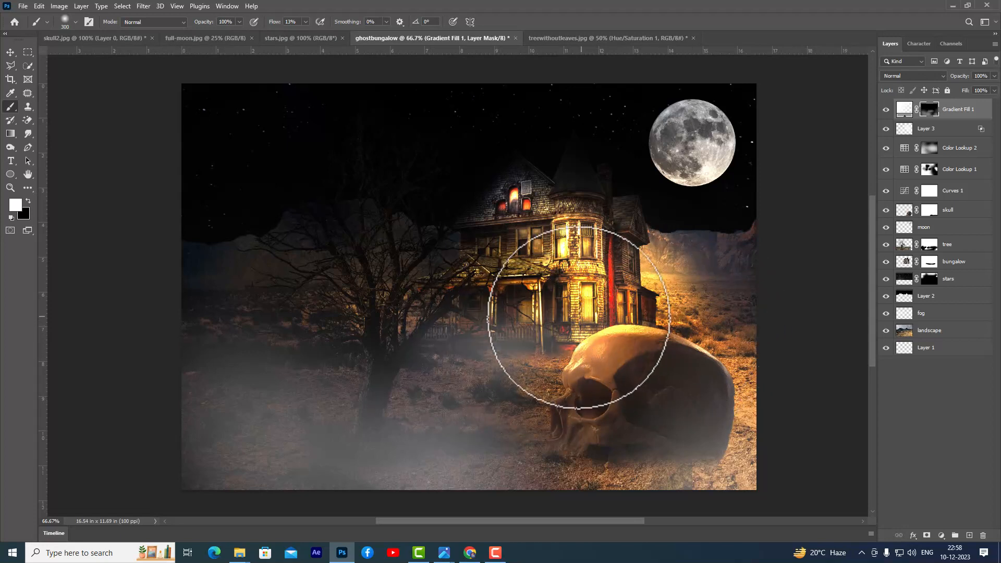
mouse_move(751, 305)
left_mouse_down()
mouse_move(197, 345)
mouse_move(213, 311)
mouse_move(264, 418)
mouse_move(260, 436)
mouse_move(199, 344)
mouse_move(192, 275)
mouse_move(197, 299)
mouse_move(234, 297)
left_mouse_up()
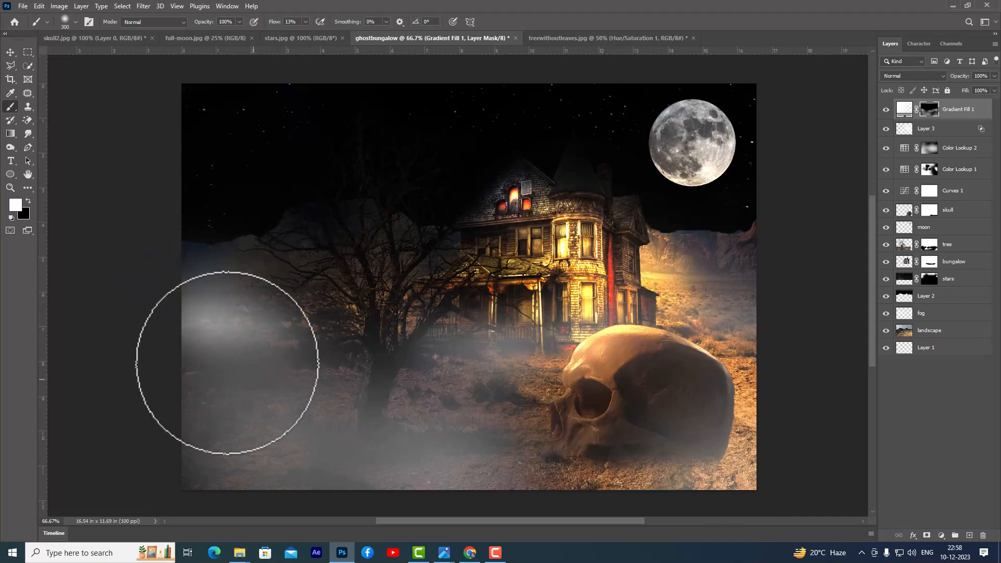
key("ctrl+z")
key("ctrl+z")
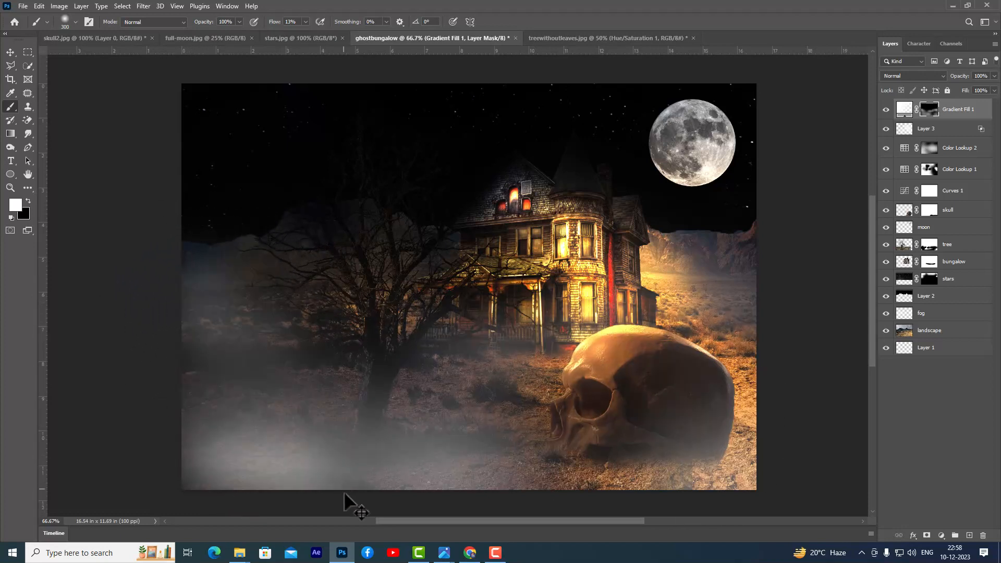
left_click(10, 53)
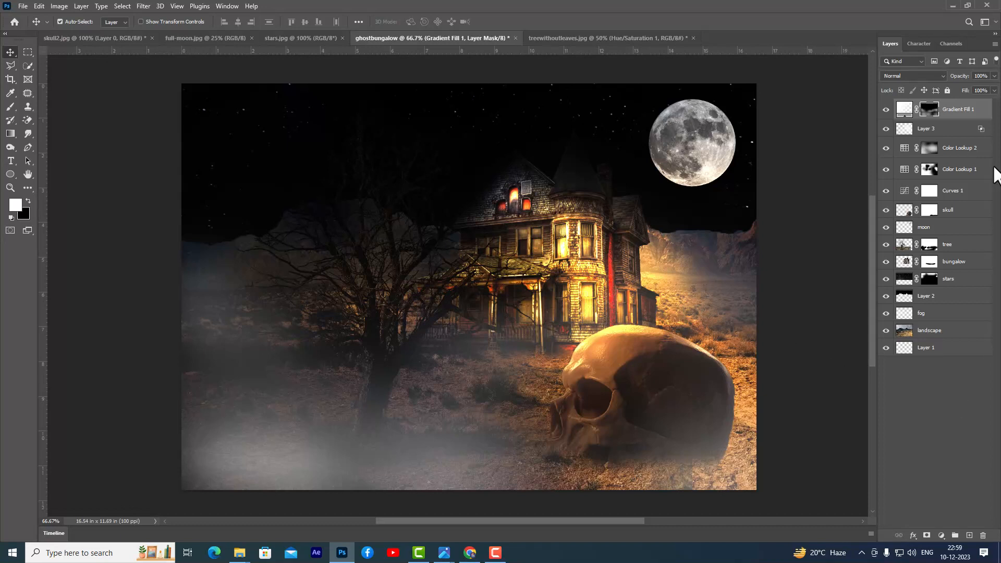
Step: Add a Curves adjustment above Gradient Fill 1, raise input 115 to output 142, and invert its mask to black
left_click(941, 536)
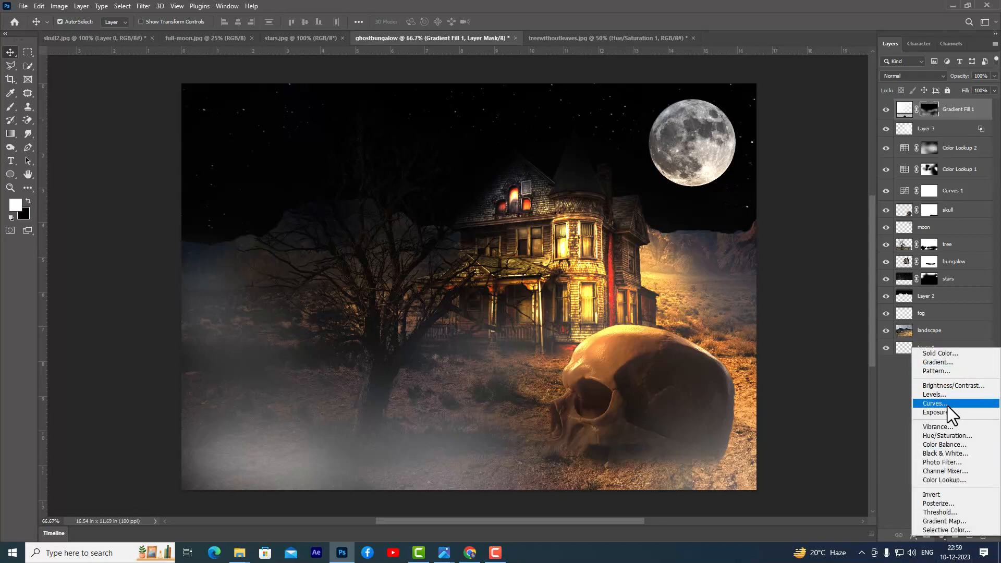
left_click(933, 403)
left_click_drag(799, 192, 798, 181)
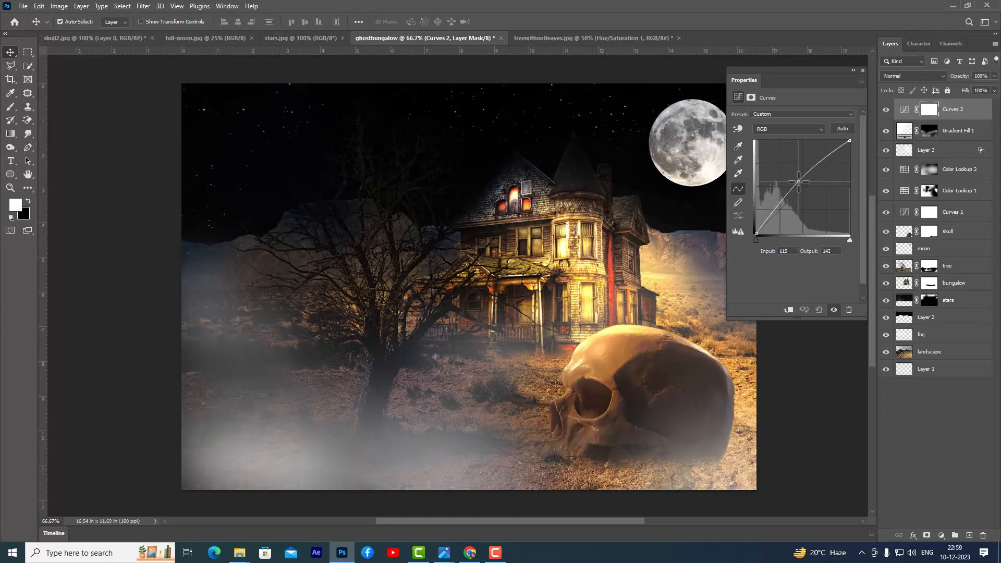
left_click(863, 71)
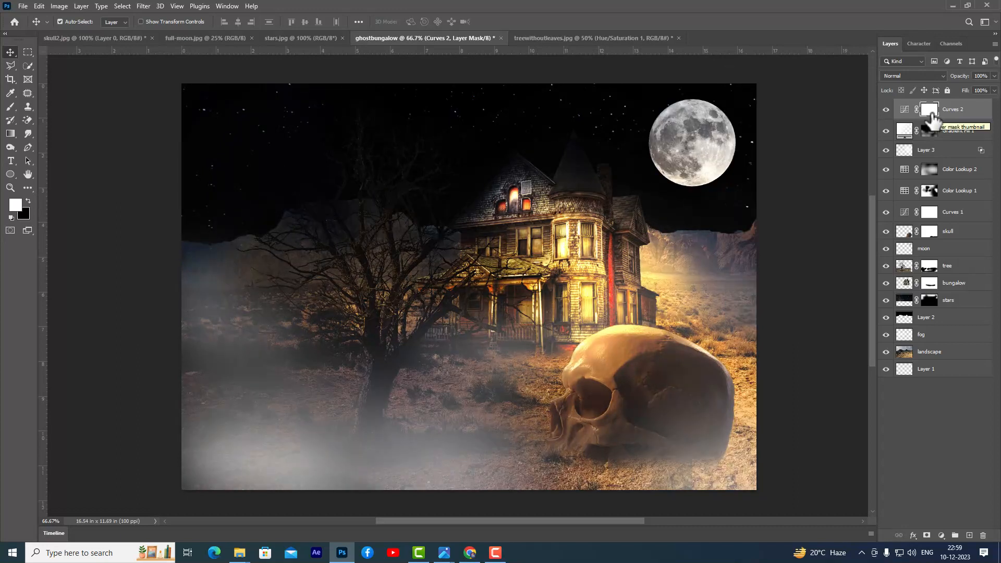
key("ctrl")
key("ctrl+i")
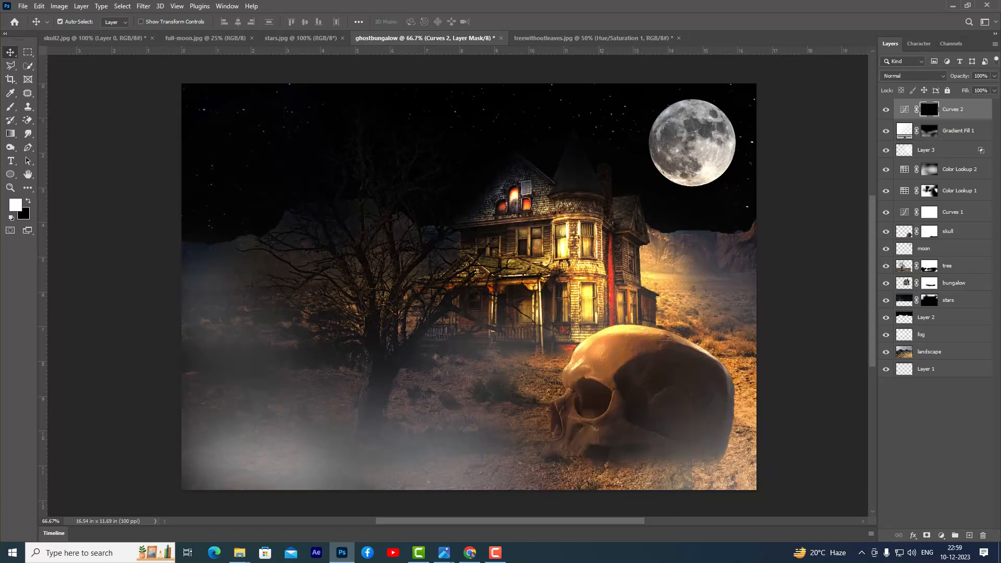
Step: Reveal the Curves brightening over the bungalow on its mask with a 500 px white brush at 13% flow
left_click(11, 106)
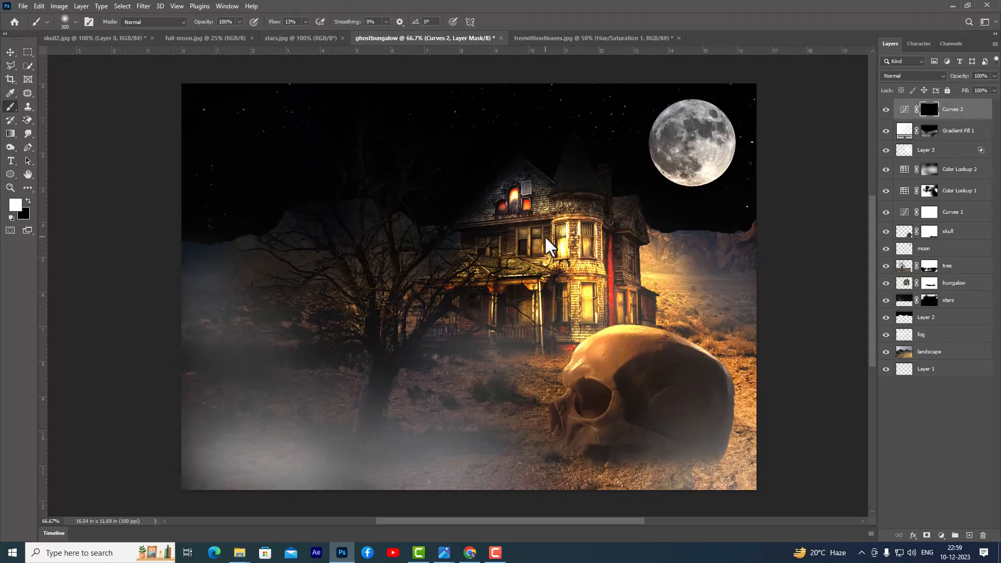
key("bracketright")
key("bracketright")
key("bracketright")
key("bracketleft")
mouse_move(586, 178)
left_mouse_down()
mouse_move(563, 293)
mouse_move(515, 299)
mouse_move(521, 276)
left_mouse_up()
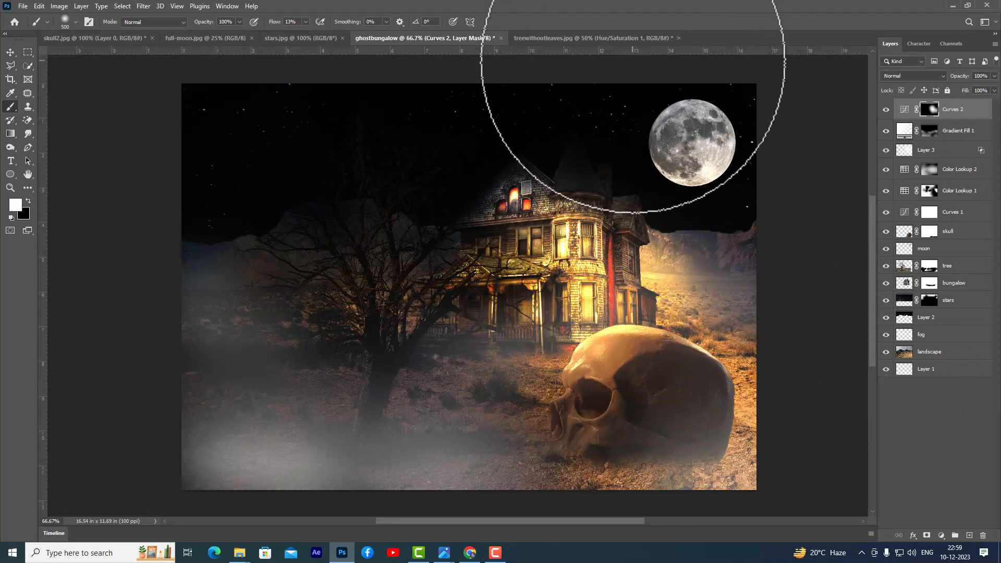
Step: Raise the brush flow to 70% and strengthen the Curves brightening over the bungalow and the ground beside it
left_click(306, 21)
left_click_drag(321, 31, 333, 32)
left_click_drag(629, 248, 570, 259)
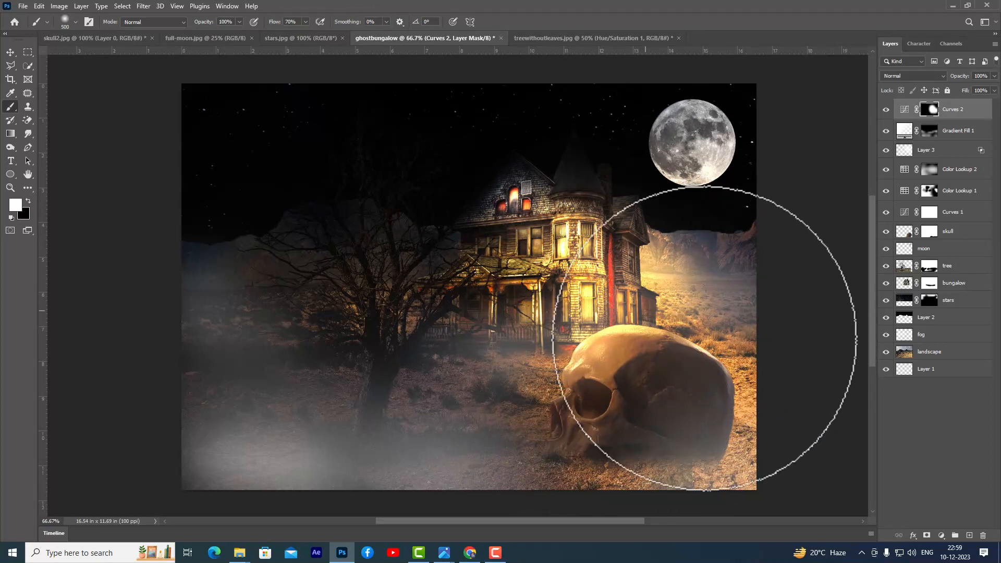
left_click(10, 52)
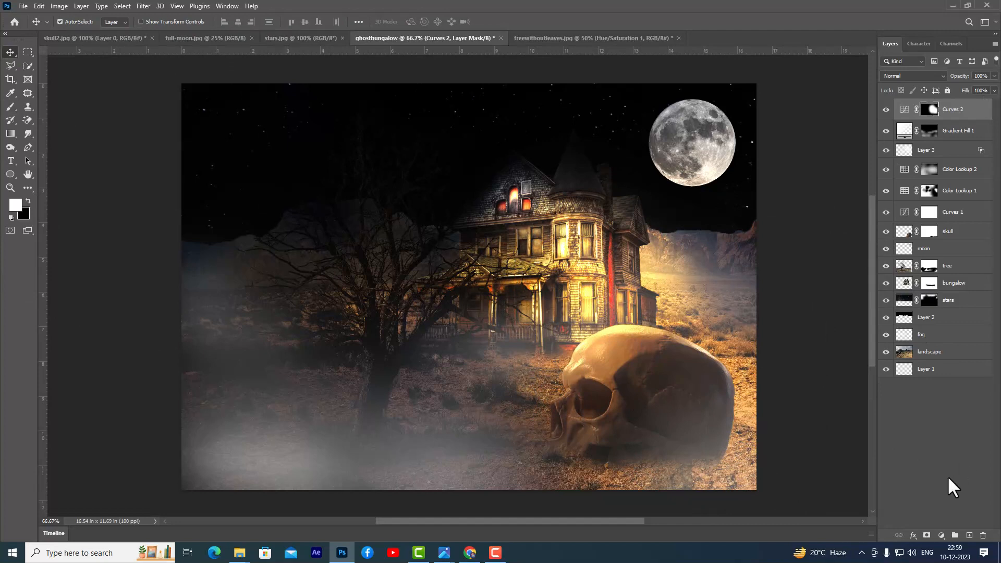
Step: Add a Color Lookup adjustment above Curves 2 with the HorrorBlue.3DL look and invert its mask to black
left_click(942, 536)
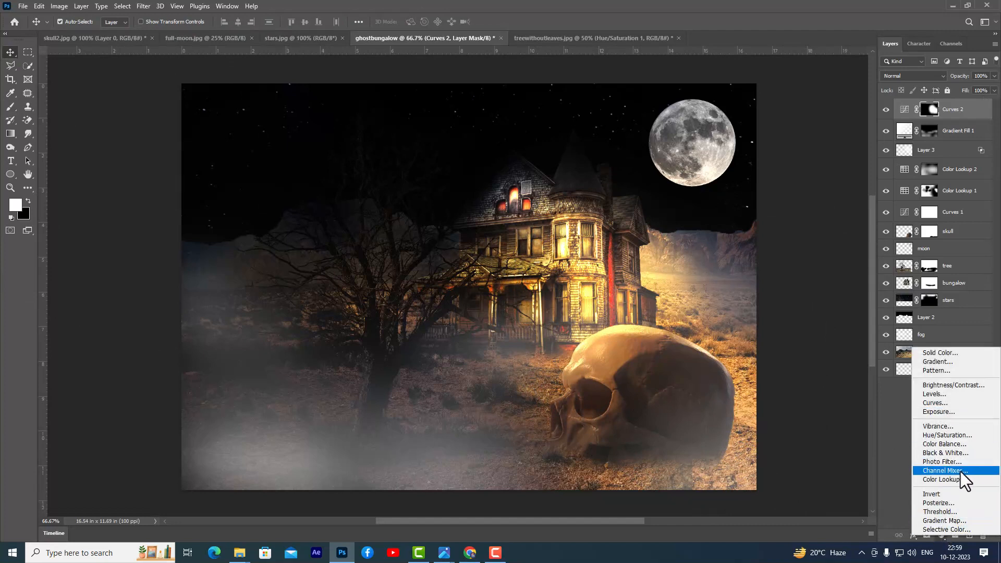
left_click(944, 479)
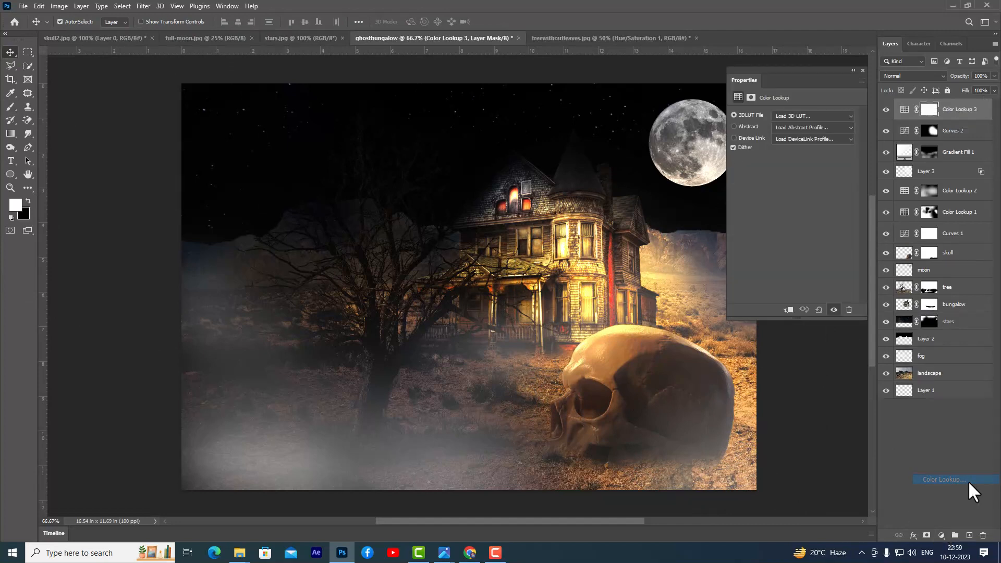
left_click(803, 117)
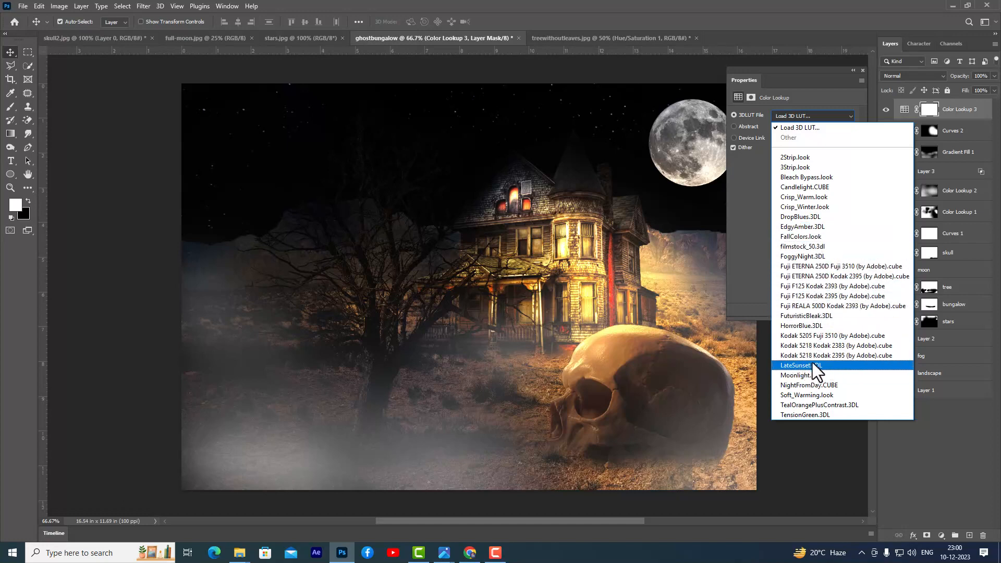
left_click(811, 325)
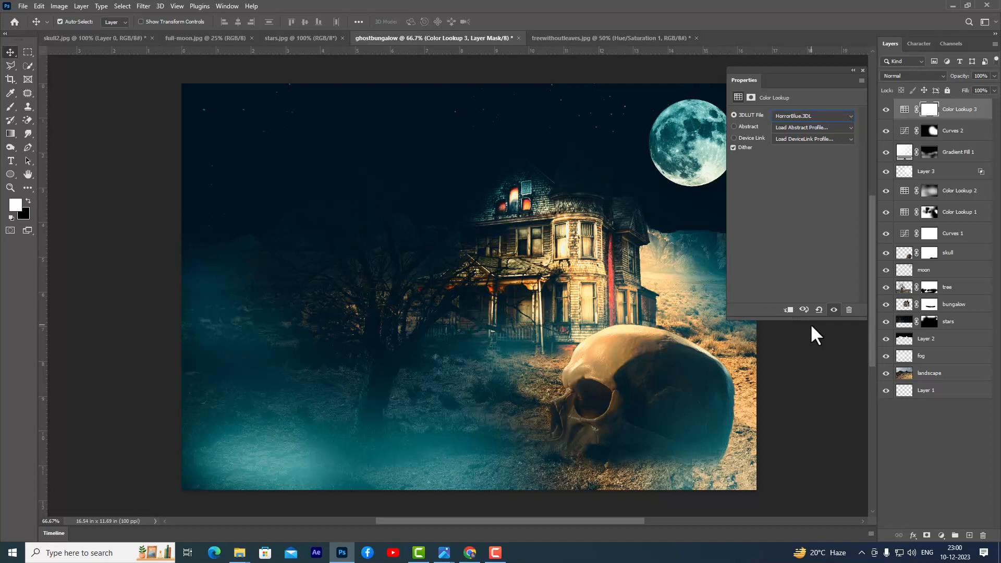
left_click(862, 70)
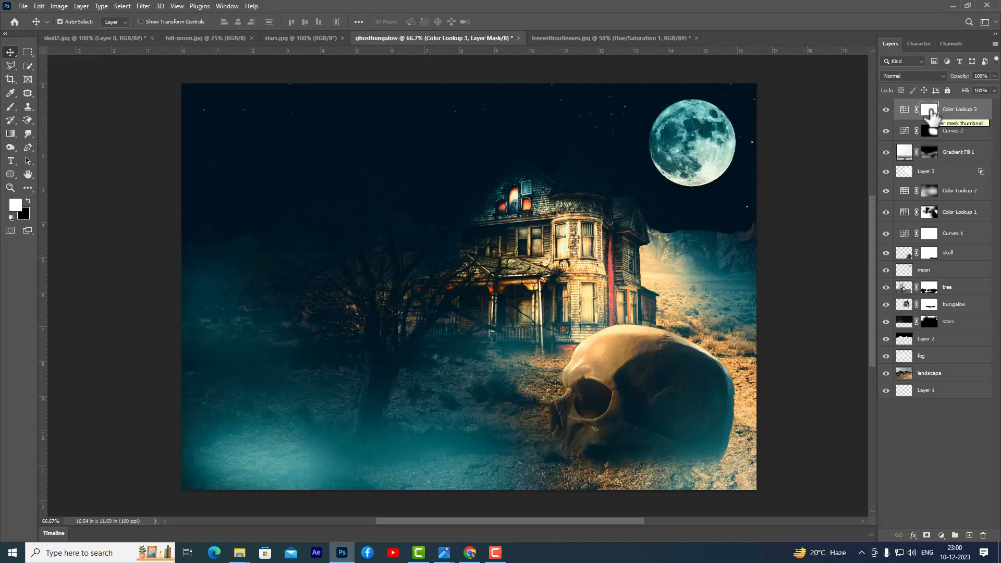
key("ctrl+i")
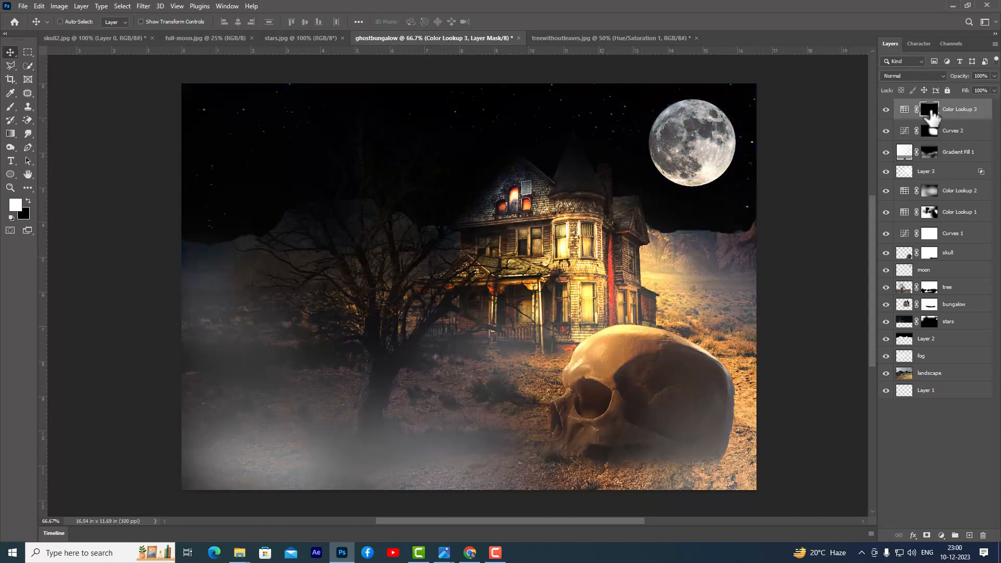
Step: Reveal the blue look over the bungalow, the ground around the tree, and the skull's outer side with a 500 px brush at 19% flow
left_click(7, 108)
right_click(7, 107)
left_click(27, 108)
left_click(305, 21)
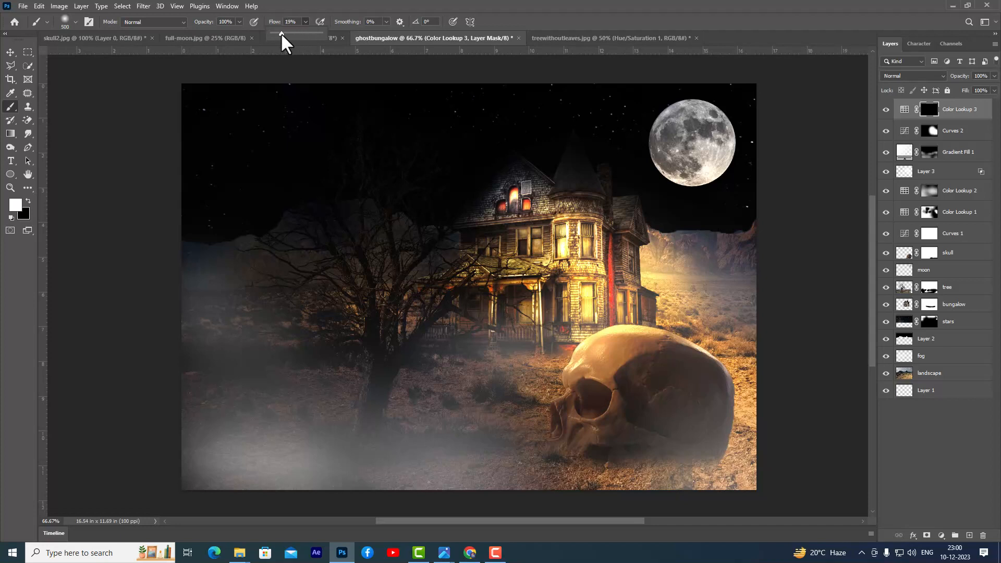
left_click(419, 2)
left_click_drag(514, 295, 618, 298)
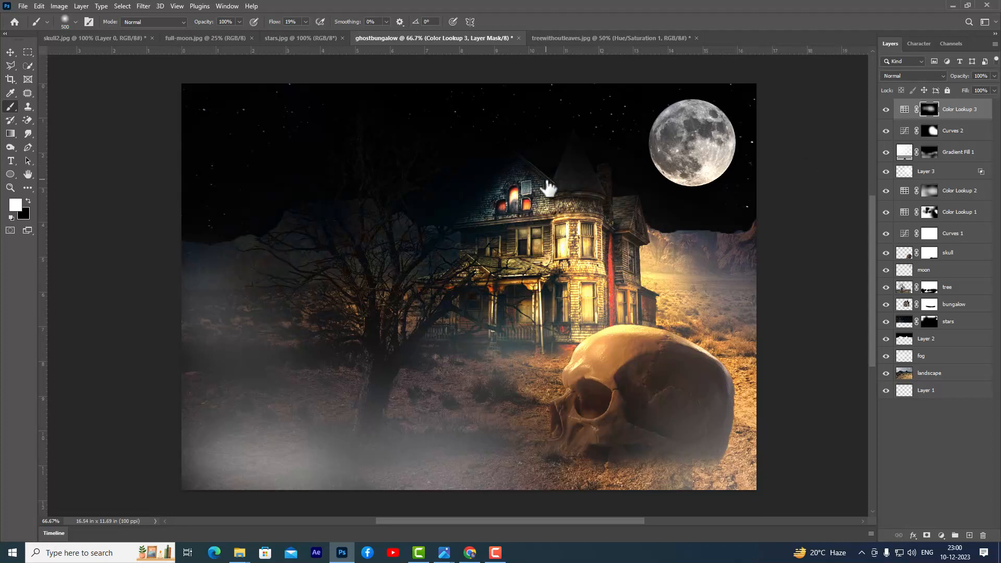
left_click_drag(412, 308, 188, 342)
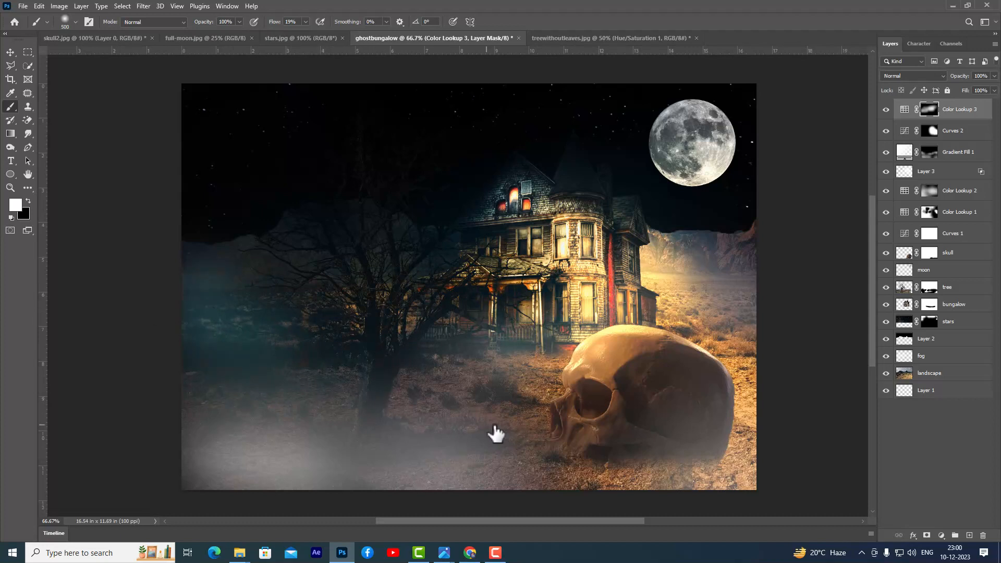
left_click_drag(700, 291, 752, 337)
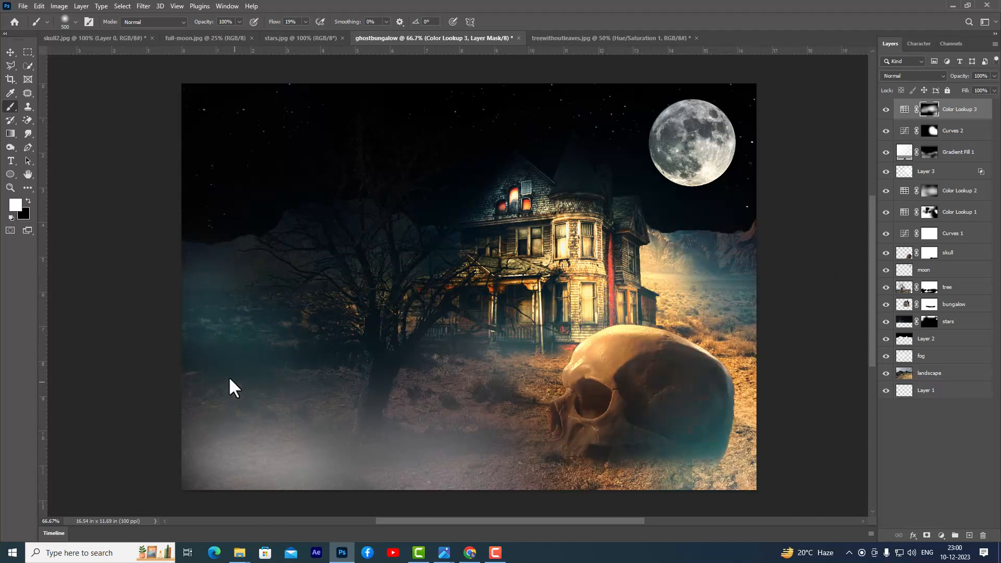
left_click(10, 52)
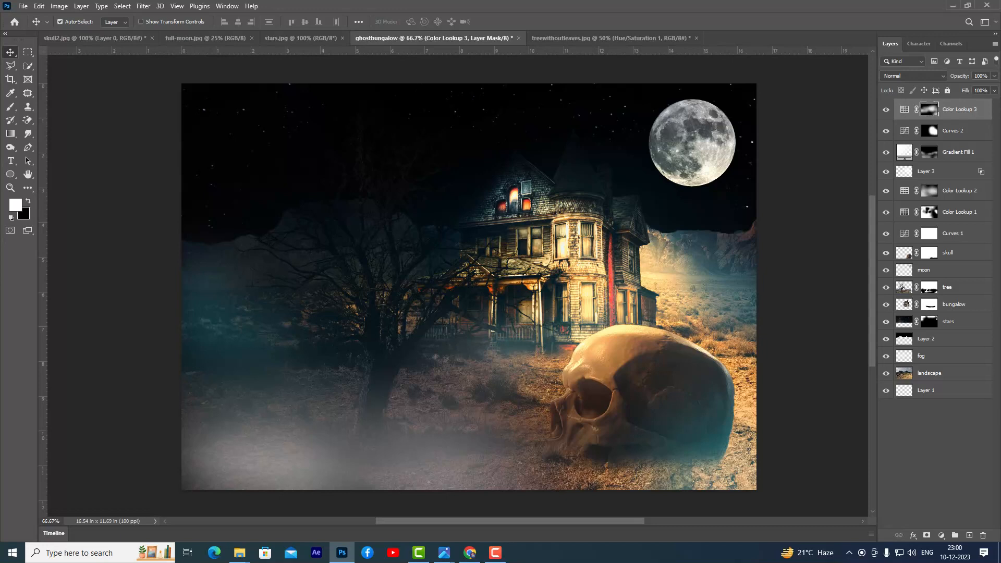
Step: Add a Hue/Saturation adjustment above Color Lookup 3 with hue -1 and saturation -32
left_click(940, 537)
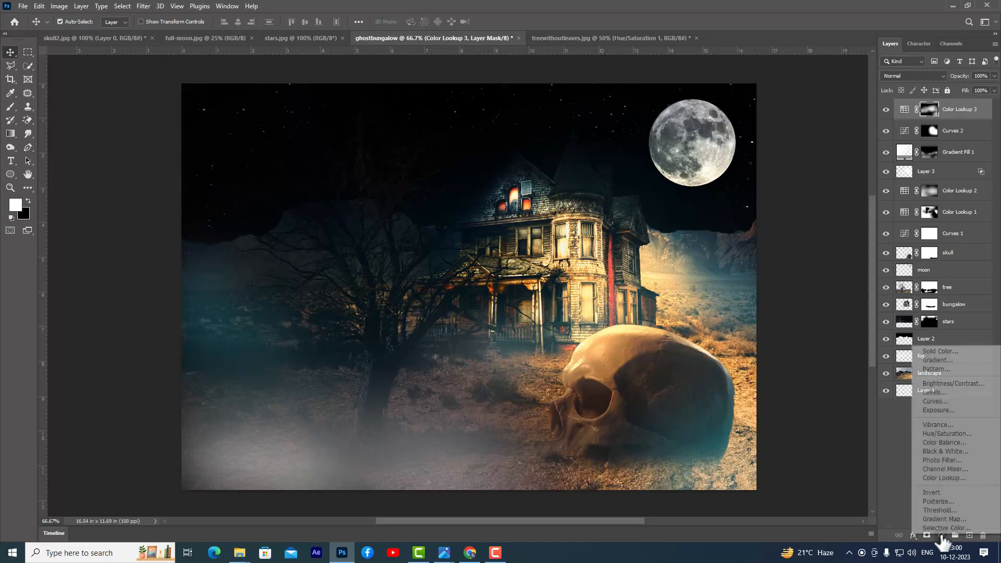
left_click(963, 435)
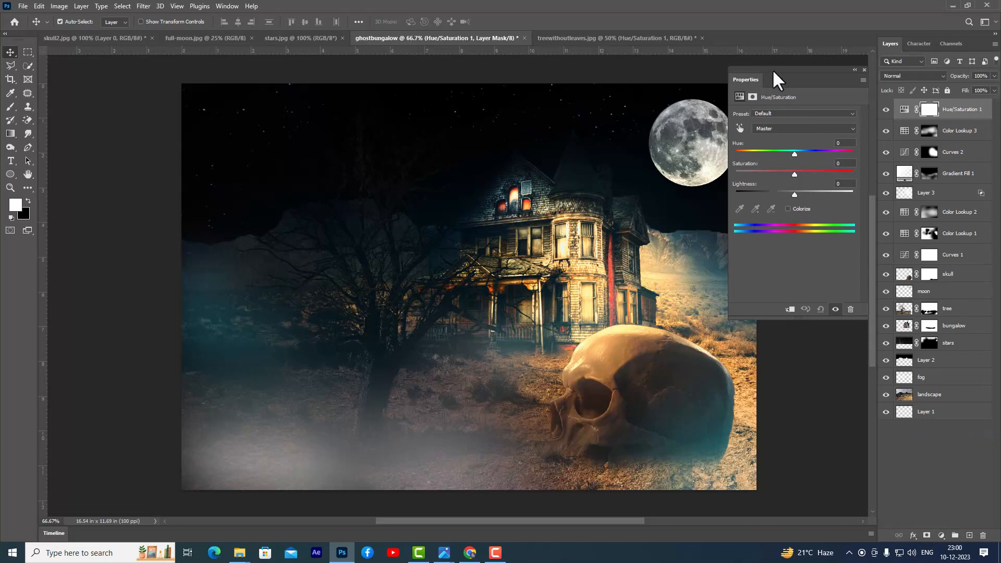
left_click_drag(772, 69, 790, 65)
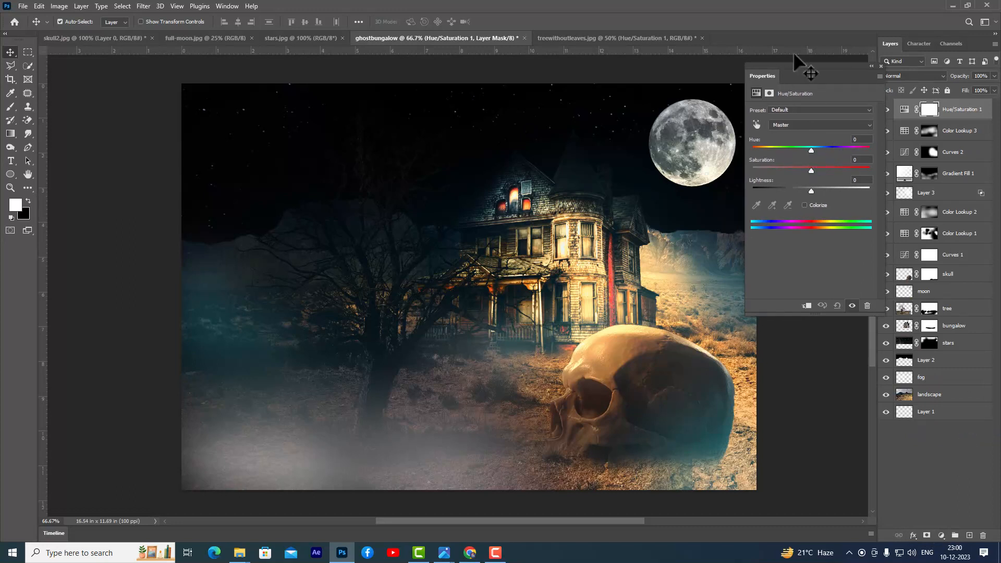
left_click_drag(789, 64, 802, 62)
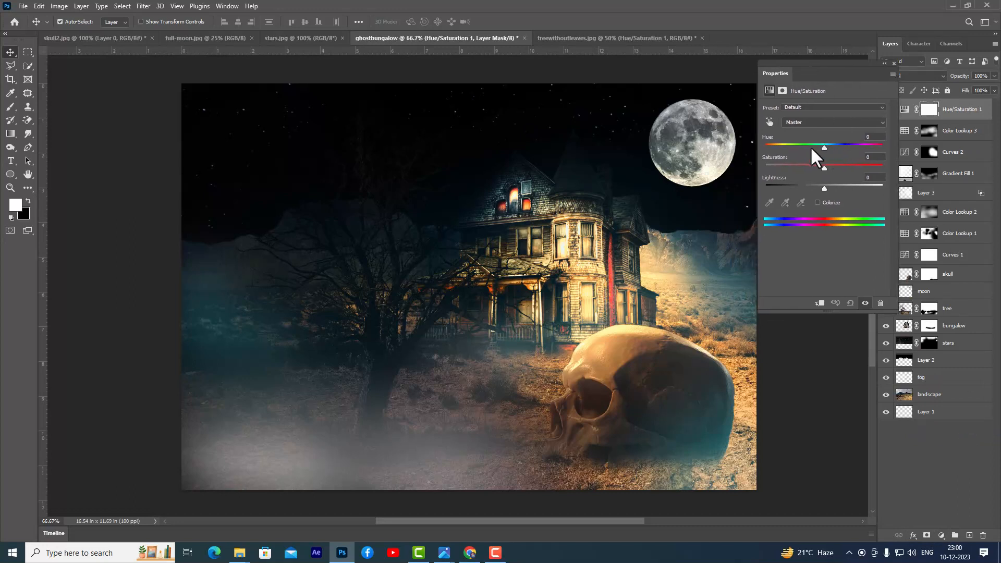
mouse_move(824, 149)
left_mouse_down()
mouse_move(837, 148)
mouse_move(816, 152)
left_mouse_up()
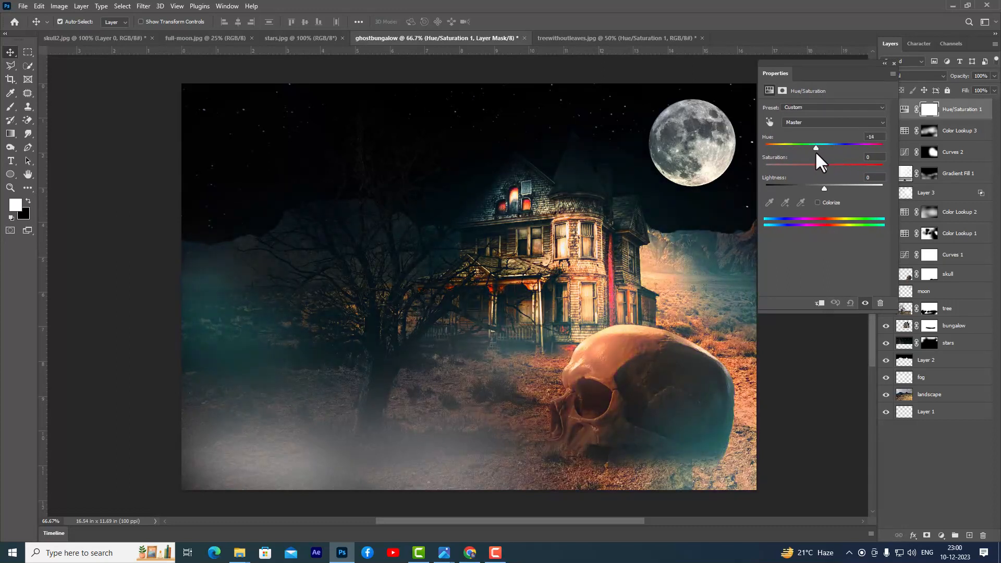
left_click_drag(817, 151, 823, 151)
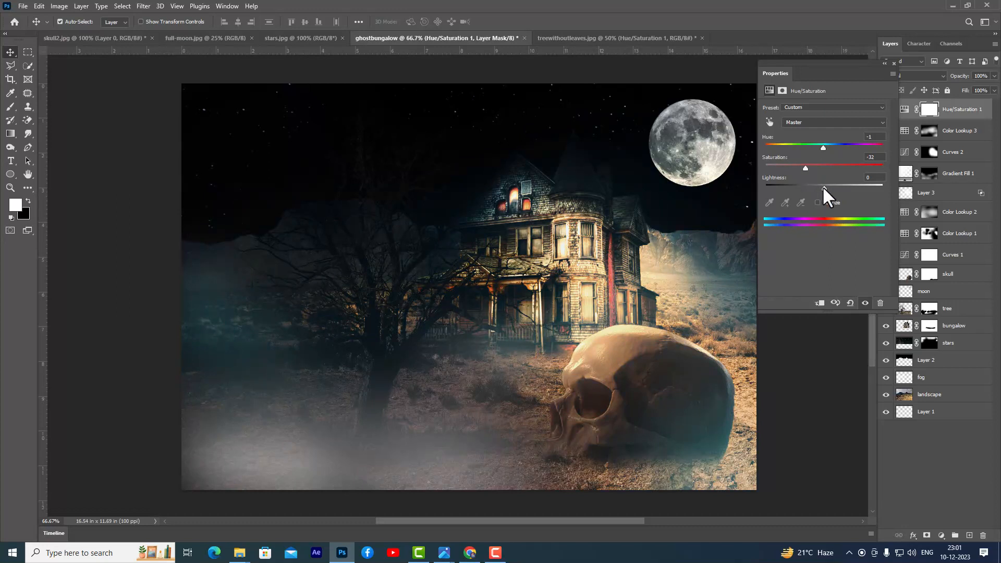
mouse_move(823, 186)
left_mouse_down()
mouse_move(812, 187)
mouse_move(825, 190)
left_mouse_up()
left_click(893, 63)
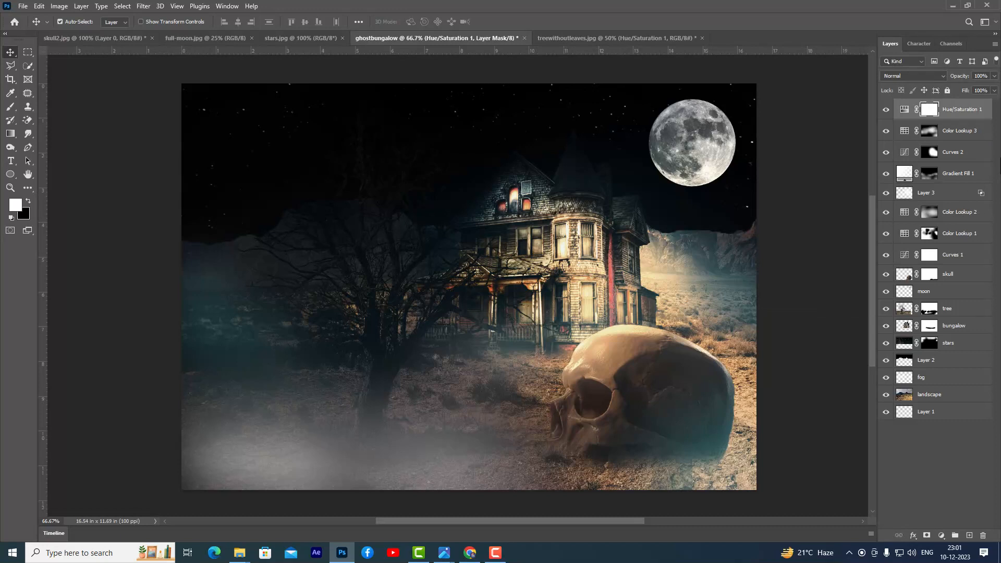